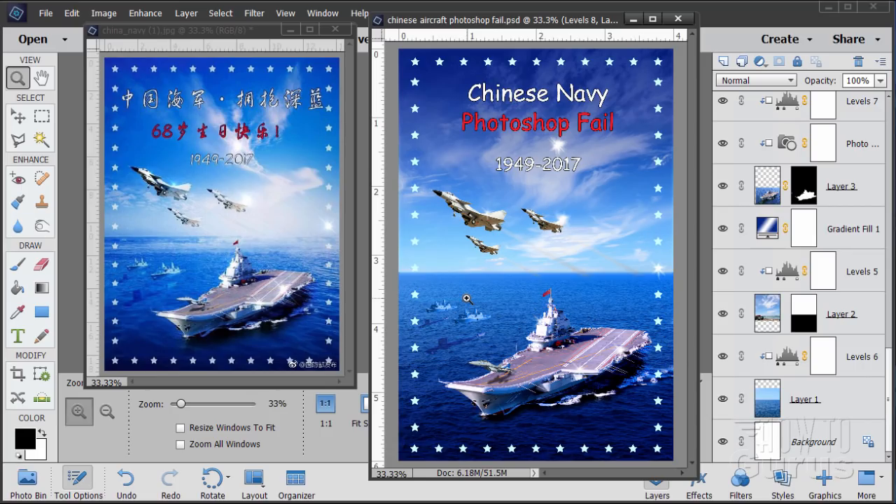
Step: Close the chinese aircraft photoshop fail.psd document and dock the china_navy (1).jpg window as a tab
key("v")
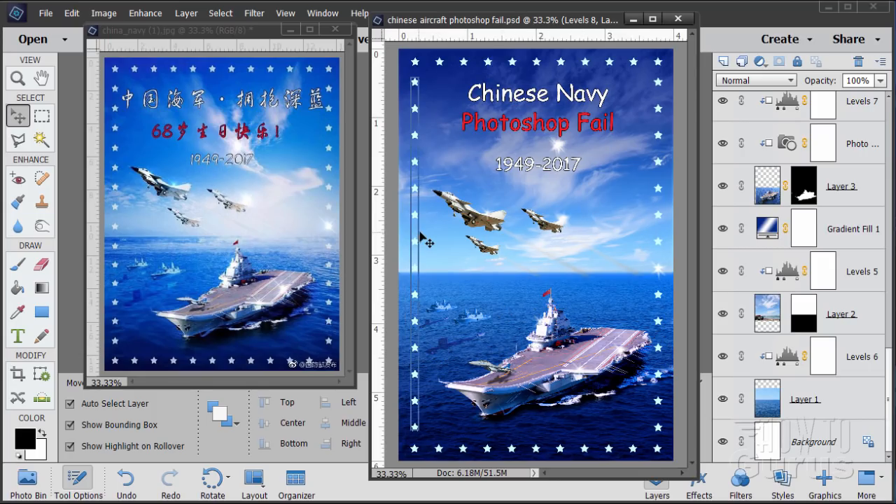
left_click(676, 19)
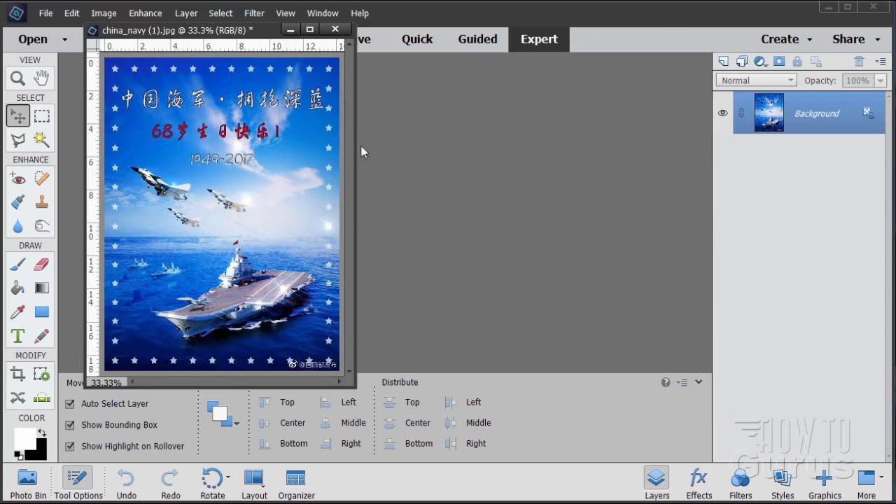
left_click_drag(223, 35, 198, 43)
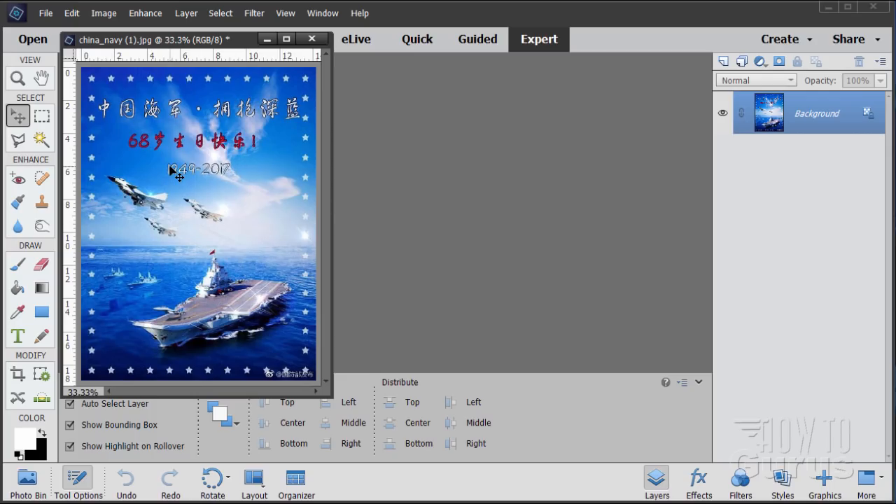
left_click_drag(143, 42, 228, 64)
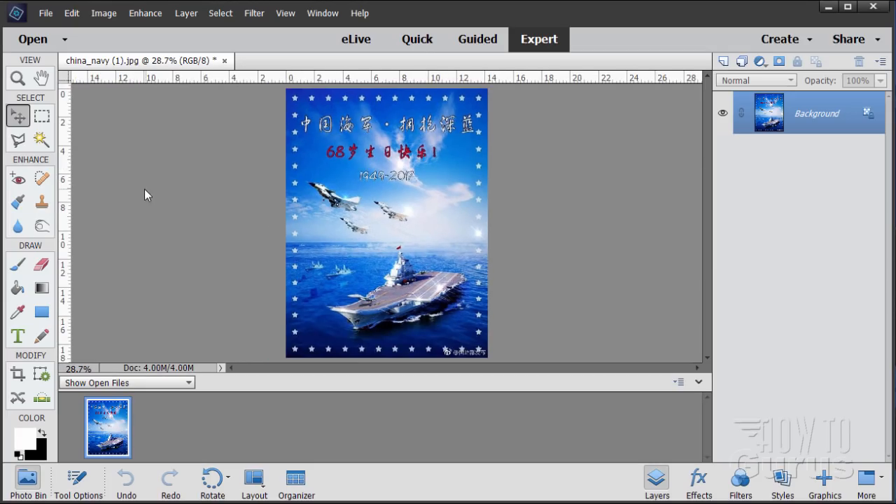
Step: Confirm the General preferences with floating documents allowed in Expert mode, and undock china_navy (1).jpg into its own floating window
left_click(71, 13)
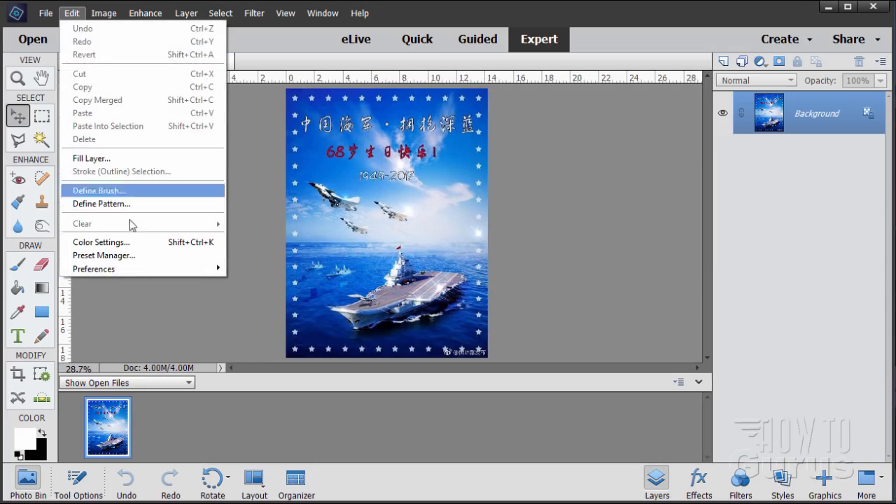
mouse_move(138, 268)
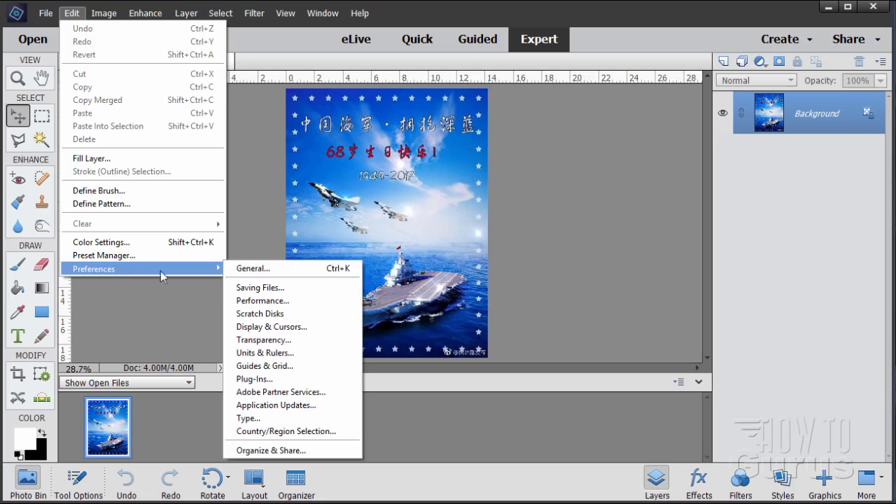
left_click(261, 274)
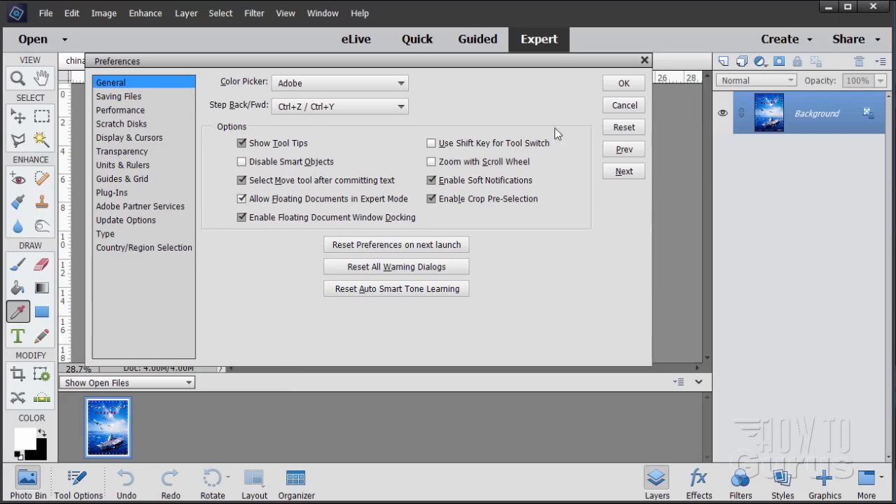
left_click(620, 84)
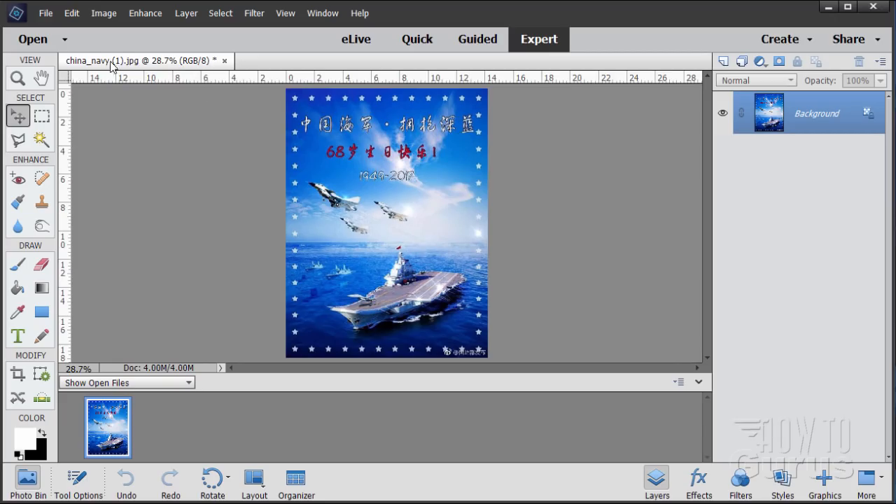
left_click_drag(140, 63, 167, 49)
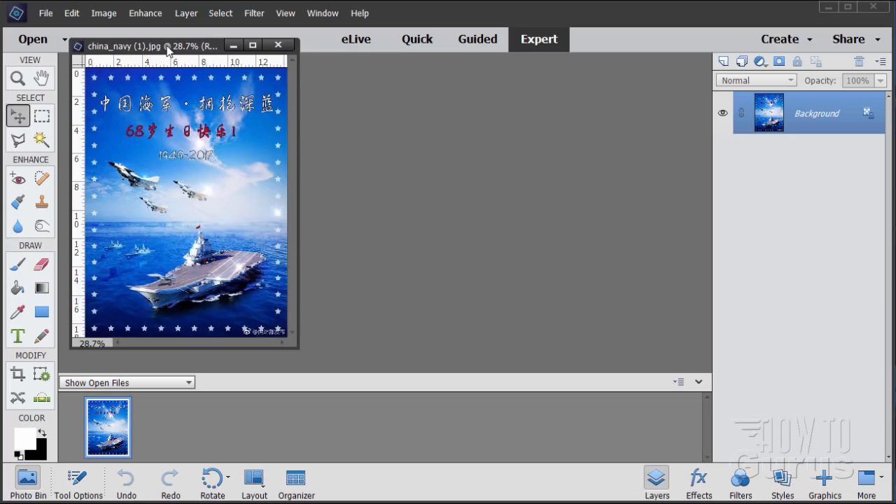
Step: Create a new blank document, 4 by 6 inches at 300 pixels/inch, in RGB Color with a white background
left_click(45, 12)
mouse_move(58, 25)
left_click(238, 29)
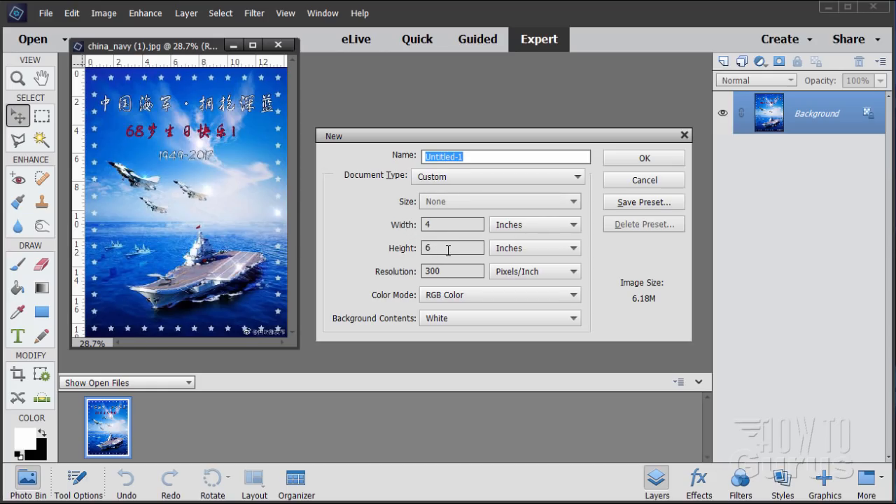
left_click(482, 176)
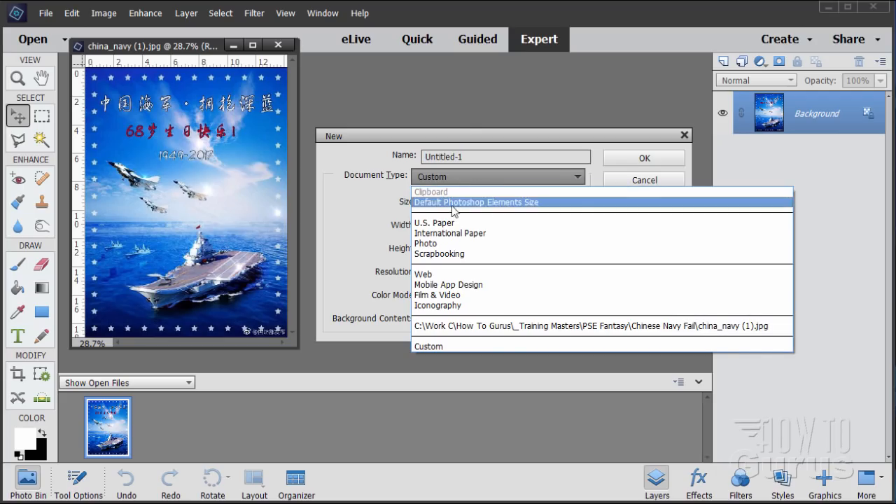
left_click(349, 221)
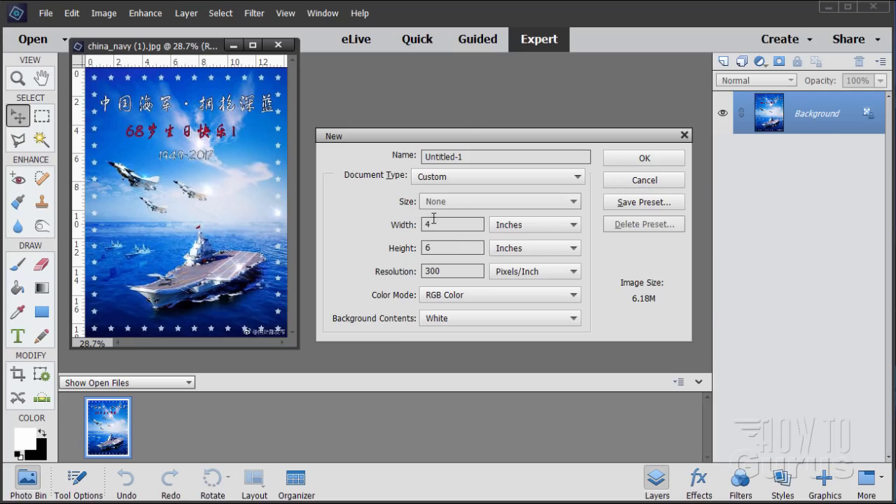
left_click(632, 162)
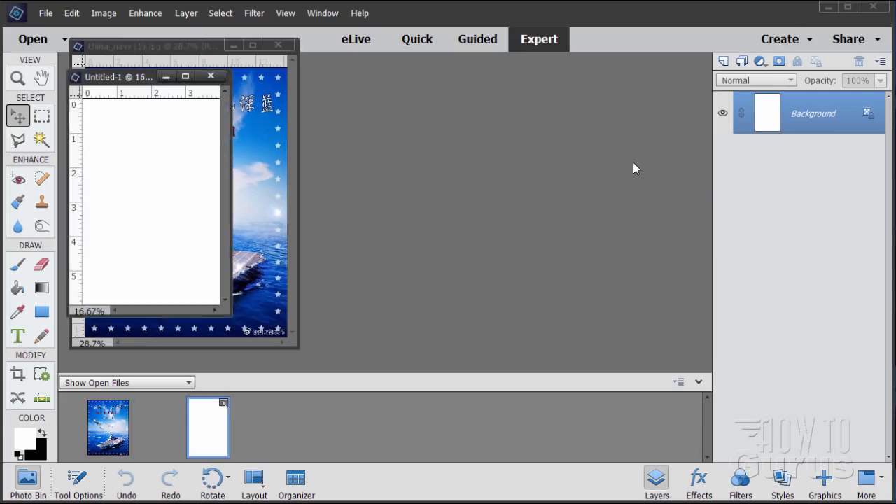
Step: Place the new document's window beside the reference poster and enlarge it to show the whole blank page at 33.33% zoom
left_click_drag(131, 78, 404, 42)
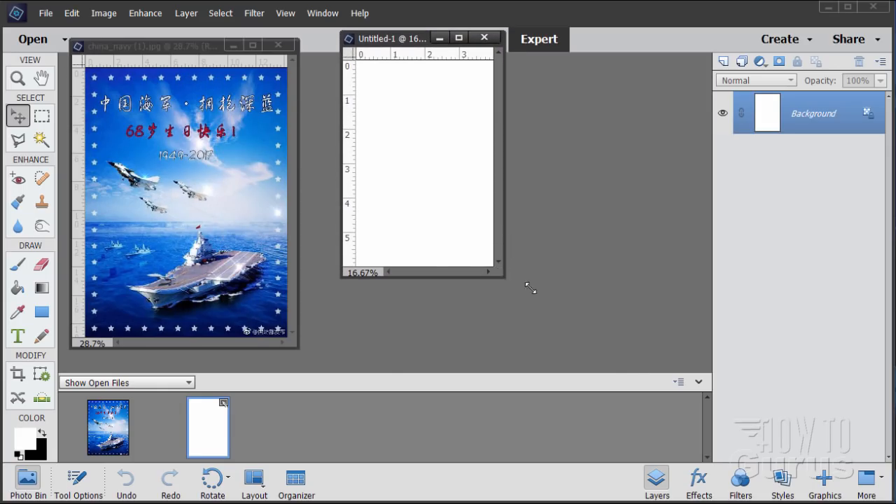
left_click_drag(530, 288, 688, 460)
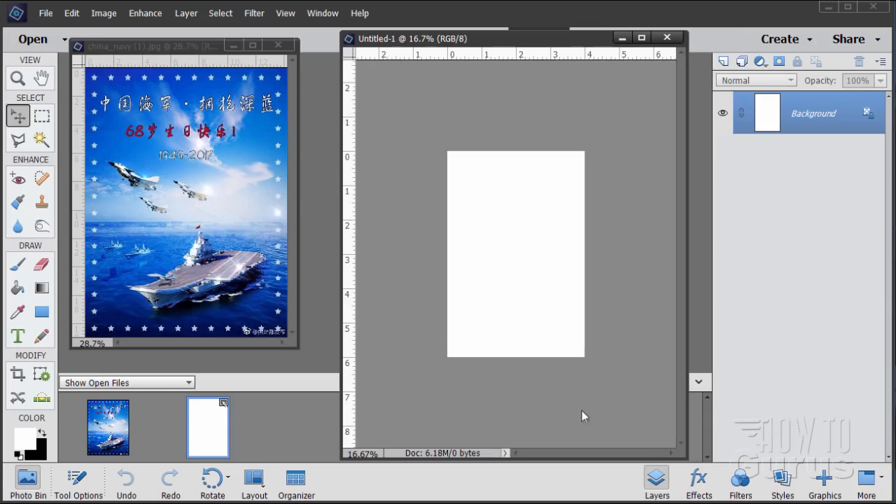
left_click_drag(502, 42, 498, 39)
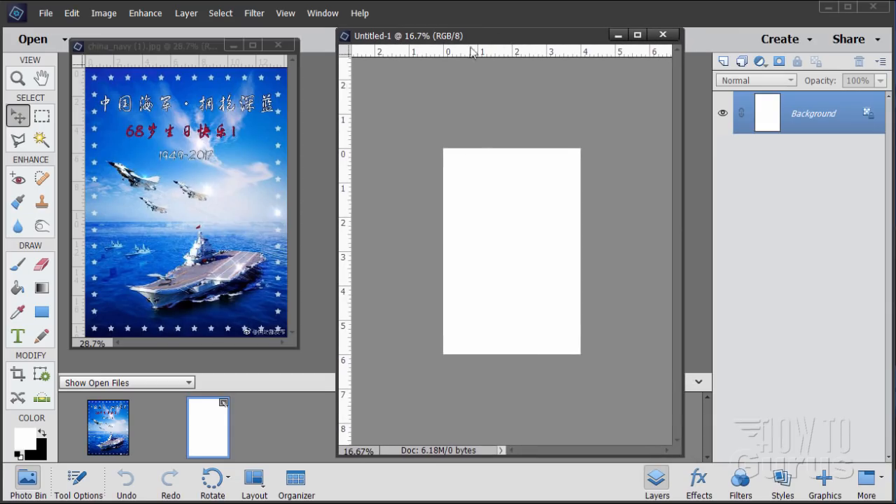
left_click(17, 77)
left_click(466, 232)
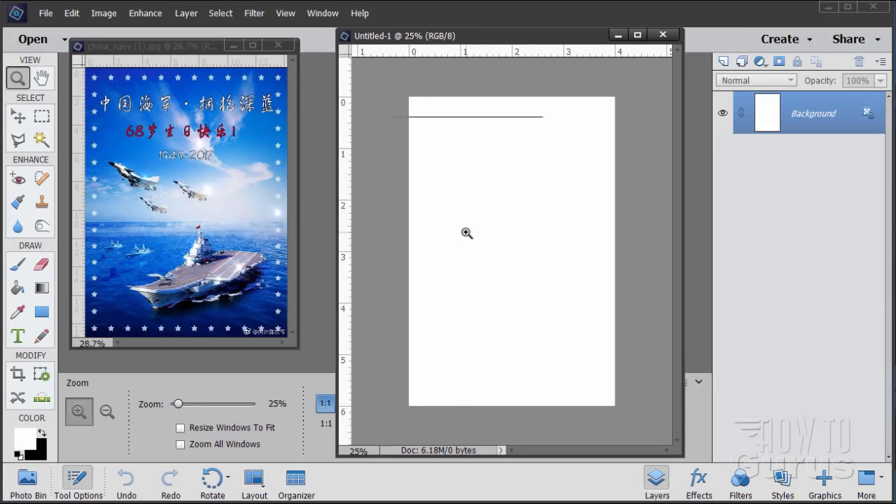
left_click(466, 233)
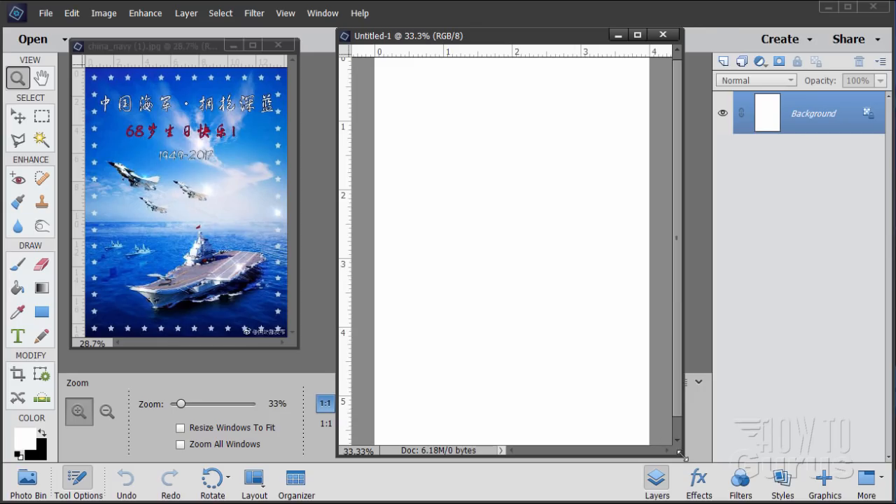
left_click_drag(680, 455, 669, 498)
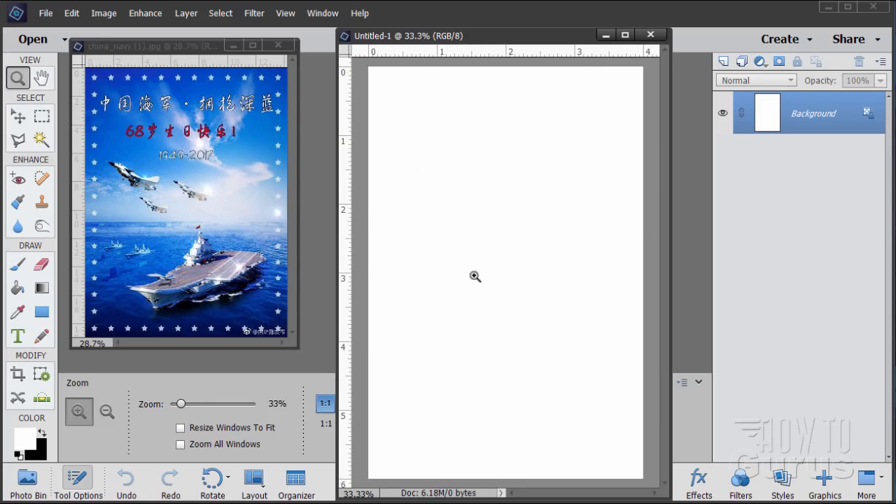
Step: Add a horizontal guide at 3.5 in on the blank page and shift it up slightly to about 3.4 in
left_click(18, 118)
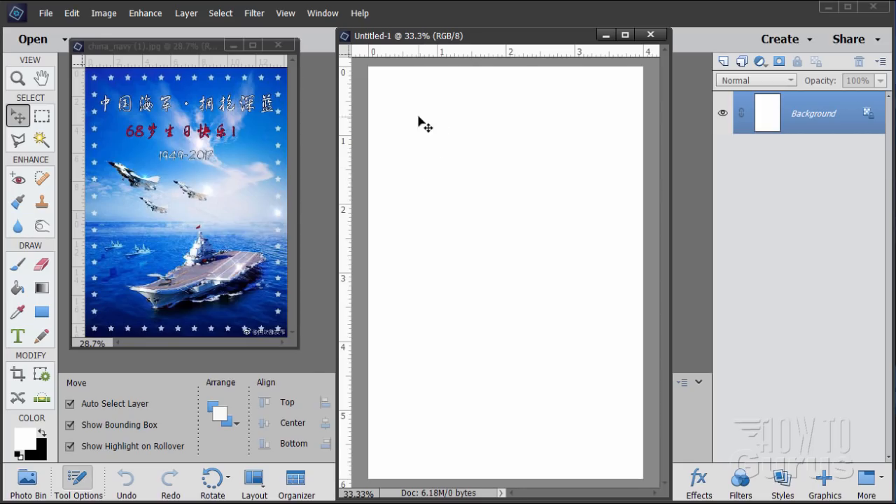
left_click_drag(466, 46, 452, 33)
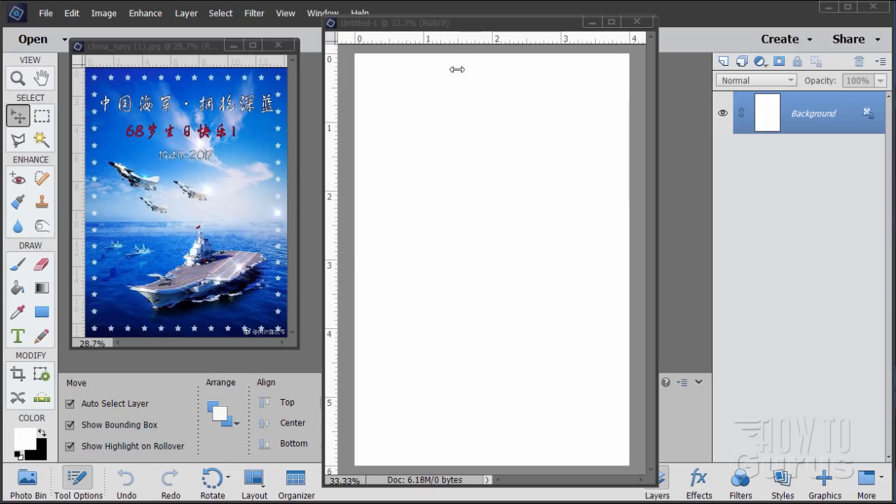
left_click(457, 43)
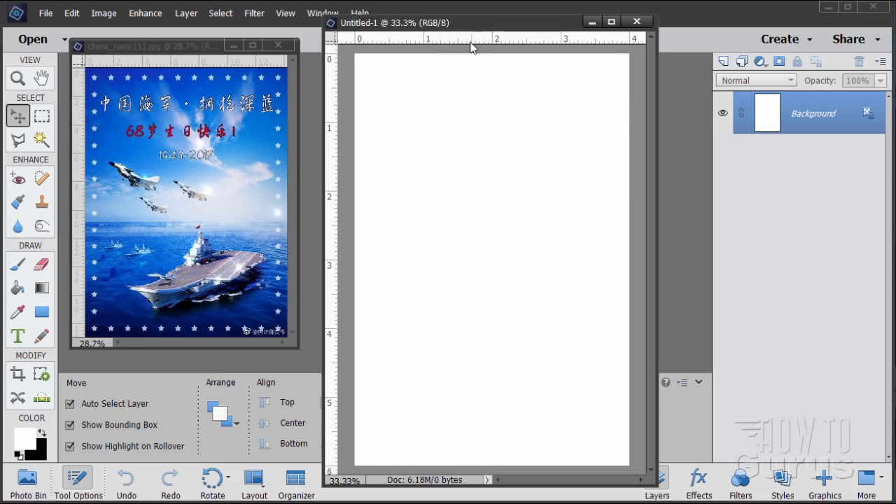
left_click_drag(473, 43, 496, 295)
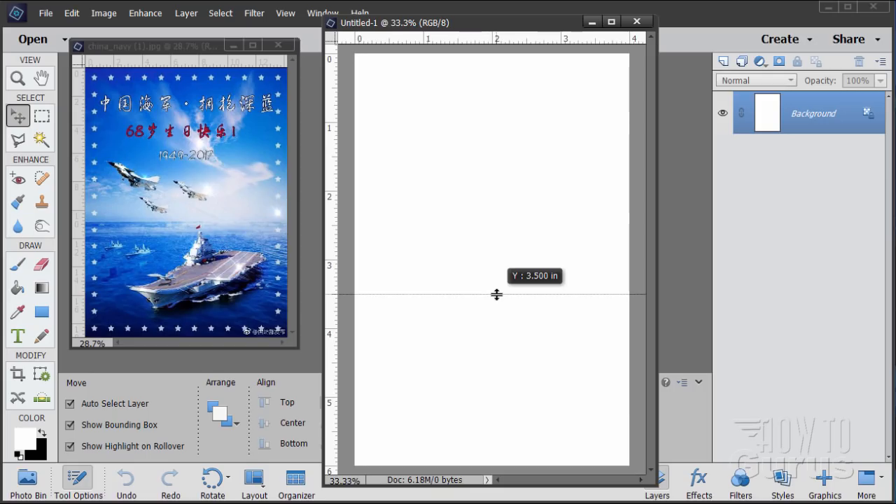
left_click_drag(496, 295, 496, 294)
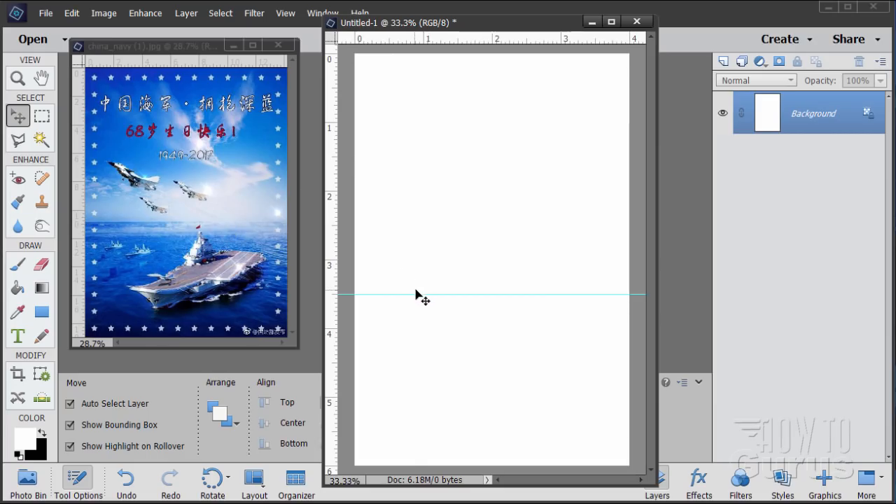
left_click_drag(414, 294, 414, 285)
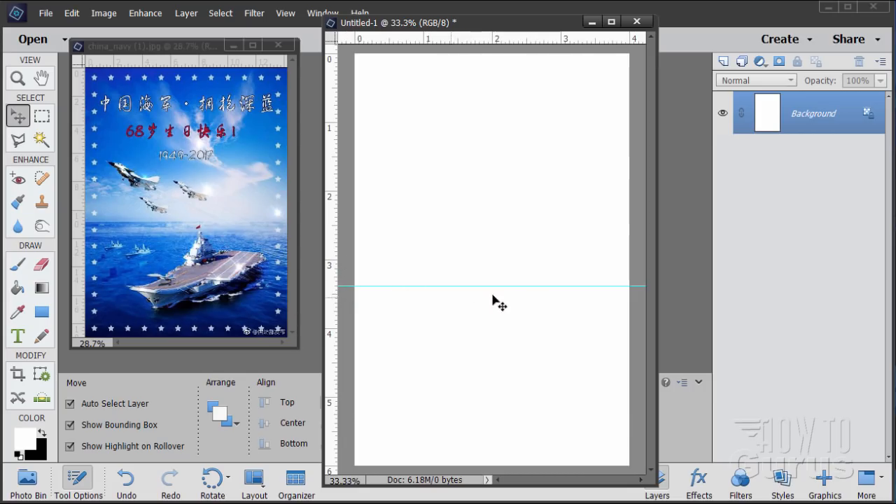
Step: Examine the source images in the Chinese Navy Fail folder without opening any of them
left_click(44, 13)
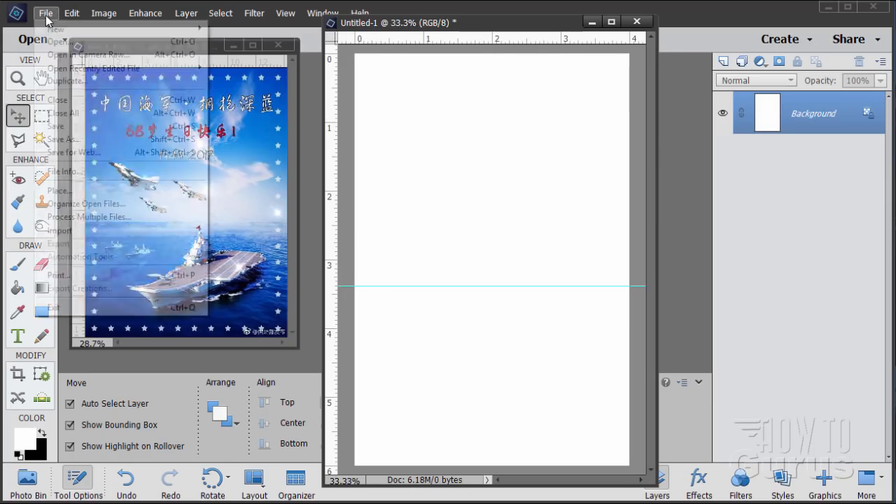
left_click(59, 39)
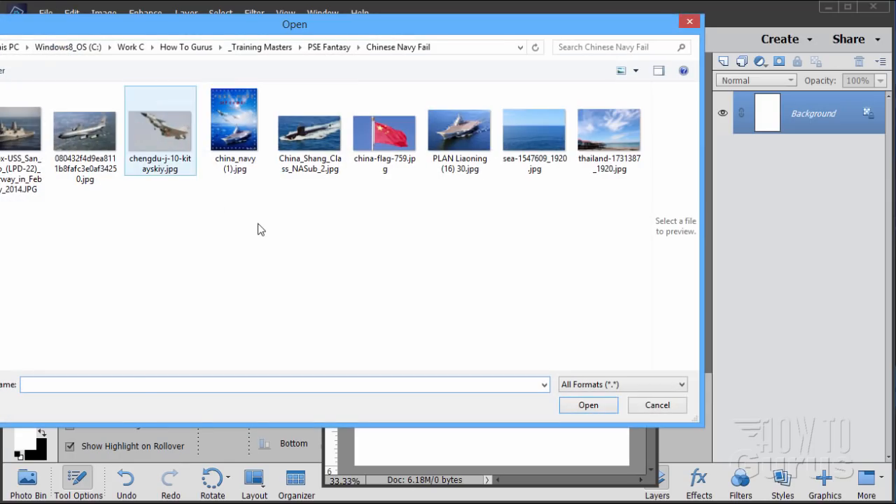
left_click_drag(253, 28, 380, 59)
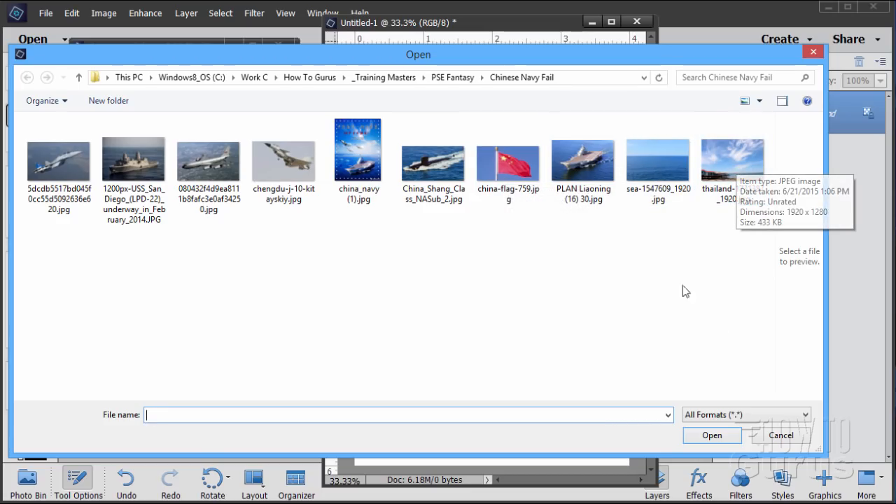
left_click(773, 438)
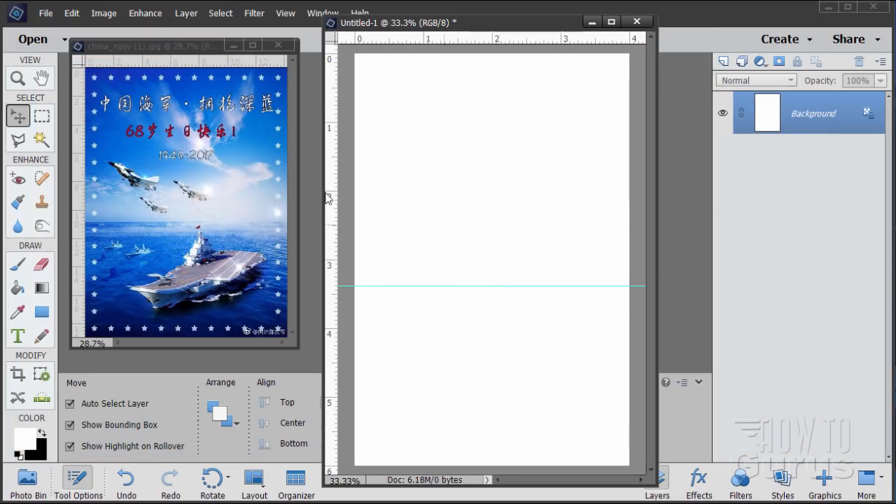
Step: Place sea-1547609_1920.jpg into the blank document and move it down to the page's bottom edge
left_click(46, 12)
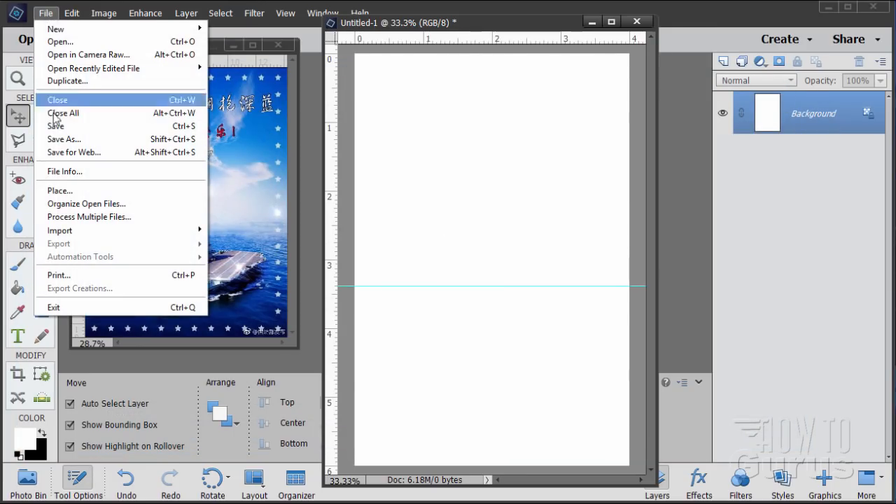
left_click(60, 190)
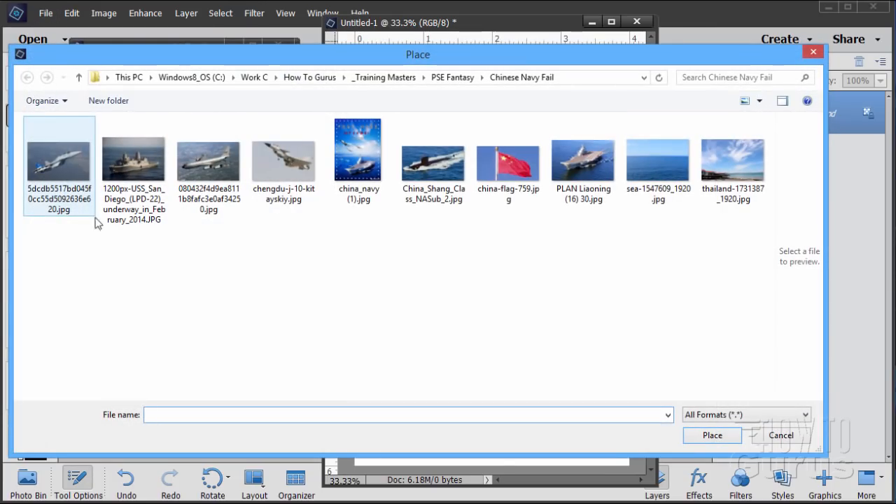
left_click(648, 170)
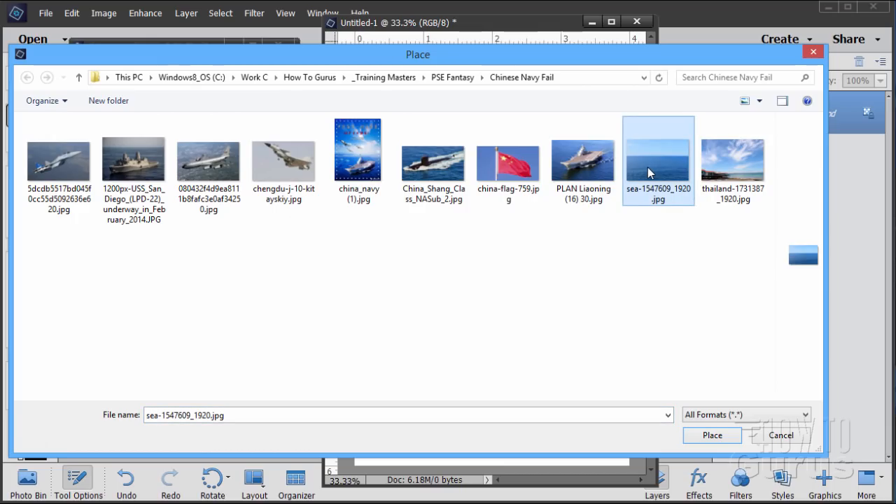
left_click(712, 435)
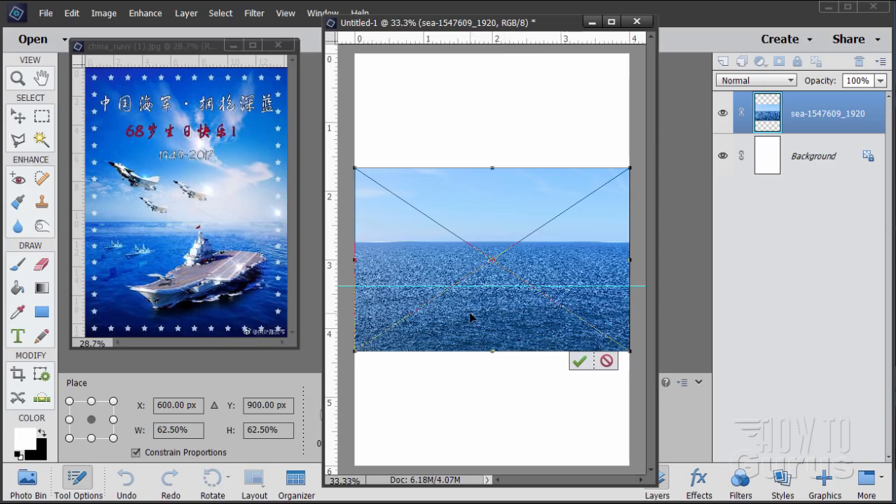
left_click_drag(470, 317, 468, 428)
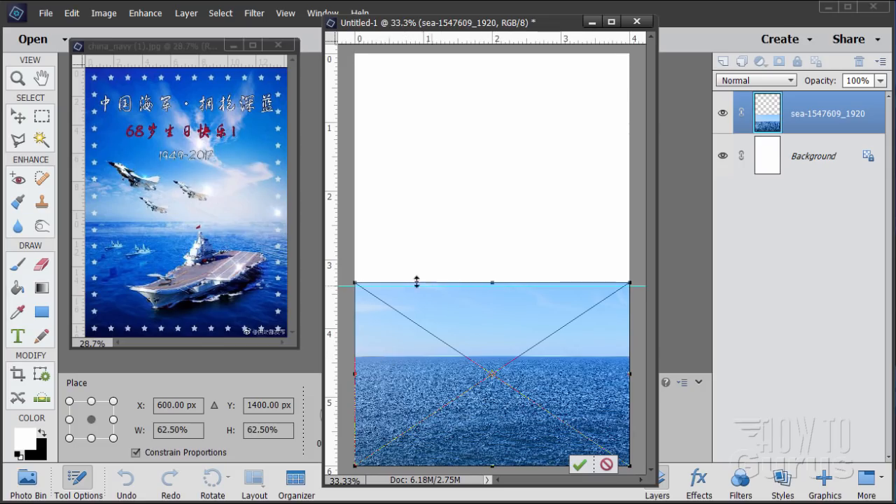
Step: Widen the document window, enlarge the sea photo to about 102% so its horizon meets the guide, shift it left, commit it, and reposition the window
left_click_drag(657, 280, 805, 280)
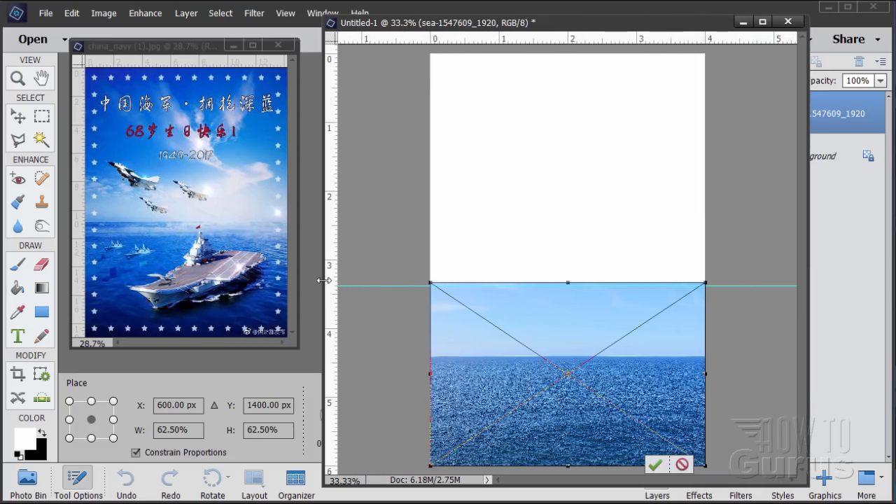
left_click_drag(324, 280, 179, 280)
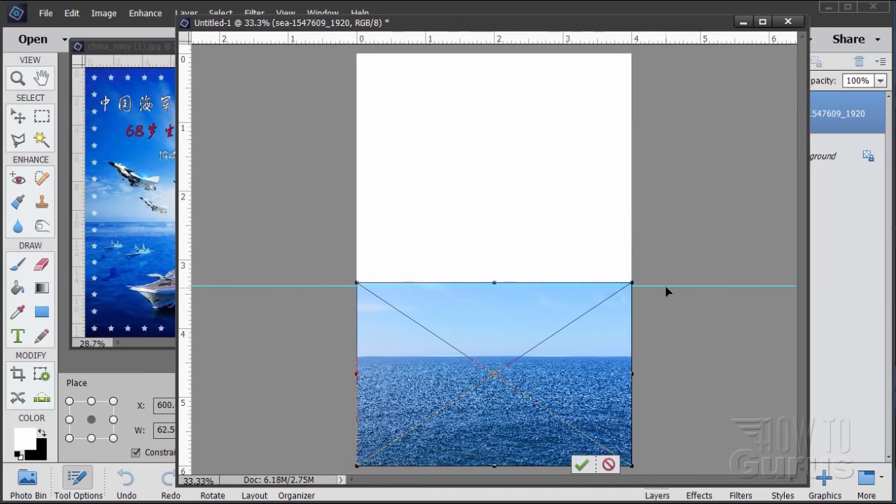
left_click_drag(634, 286, 782, 132)
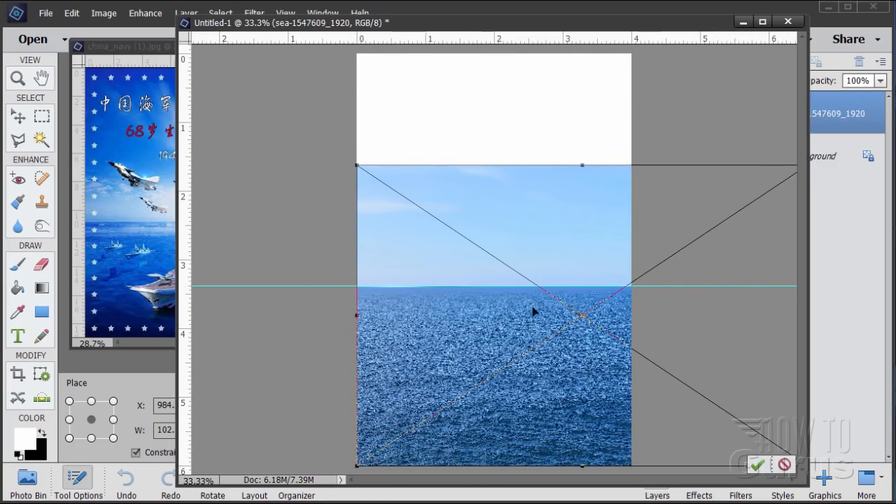
left_click_drag(576, 383, 466, 387)
mouse_move(501, 416)
left_mouse_down()
mouse_move(460, 417)
mouse_move(488, 420)
left_mouse_up()
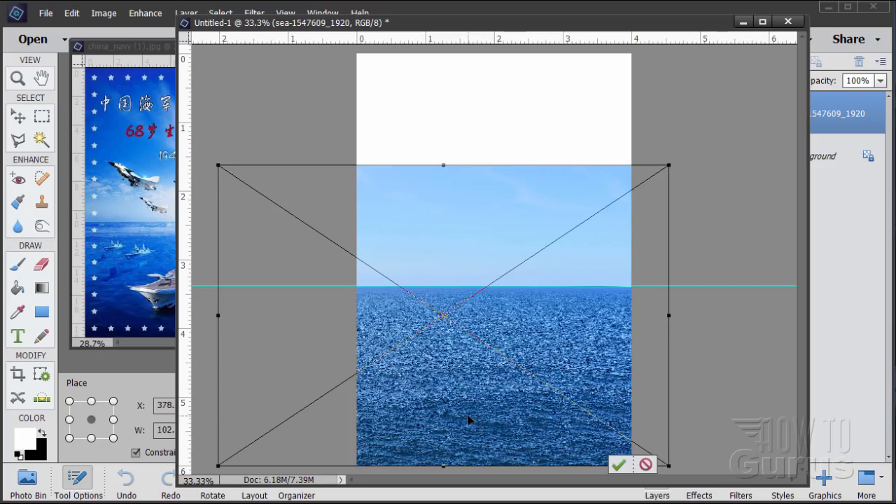
left_click(619, 464)
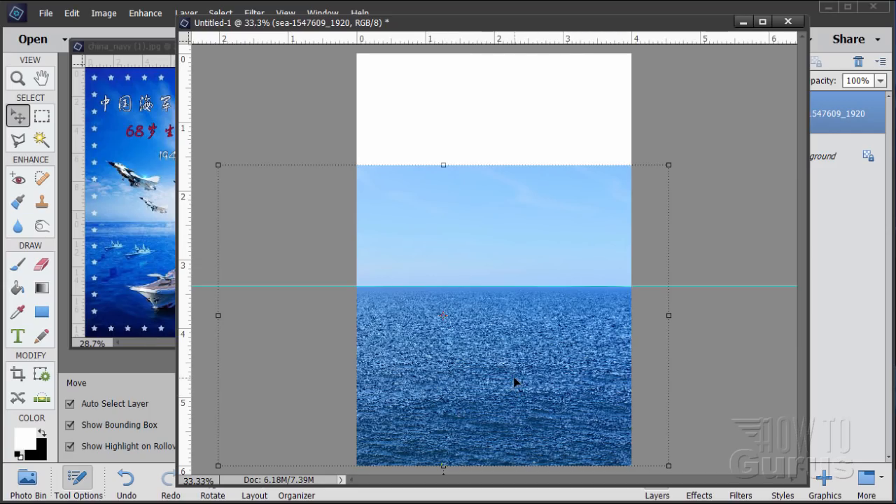
left_click_drag(505, 31, 404, 31)
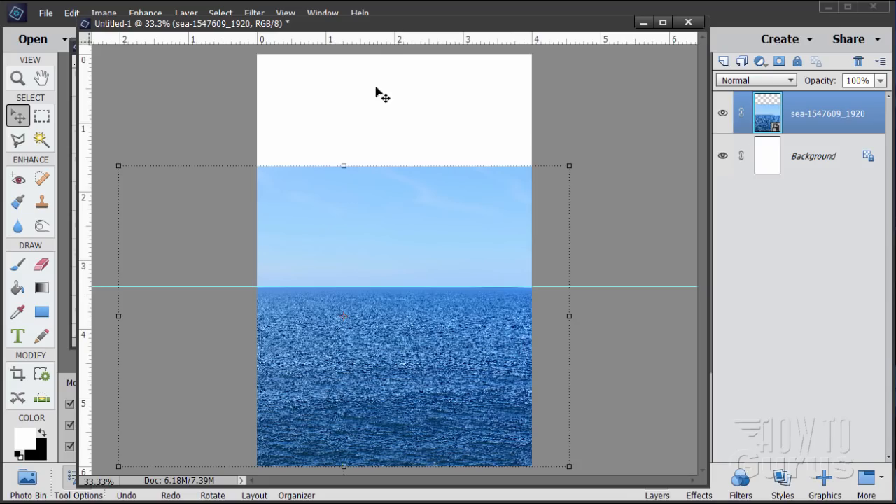
left_click_drag(303, 33, 303, 44)
Step: Try to apply a Gaussian Blur to the placed sea layer
left_click(254, 13)
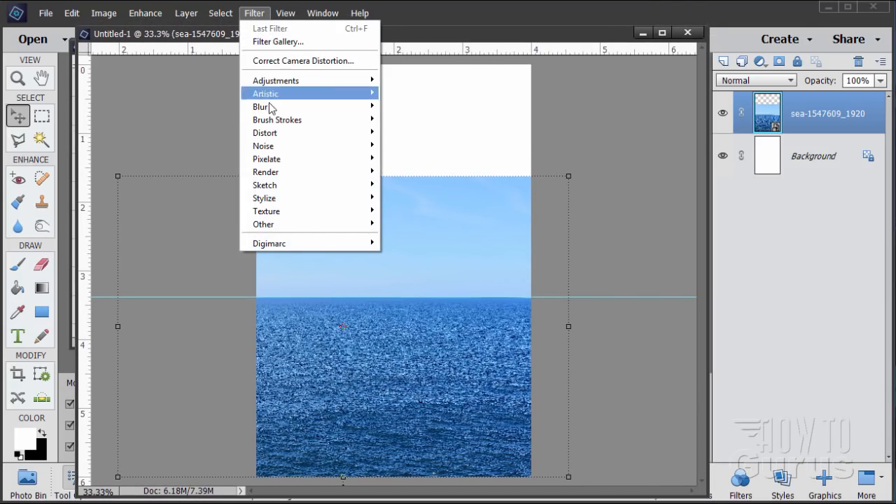
mouse_move(289, 108)
left_click(413, 148)
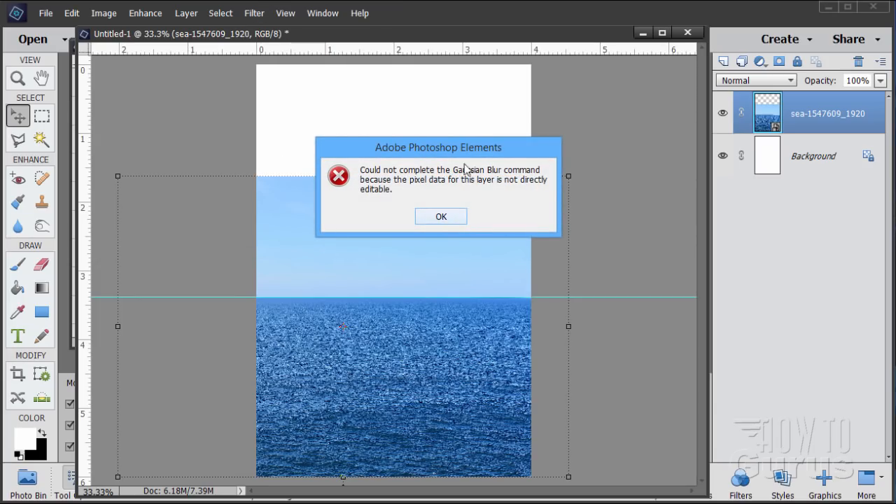
left_click(444, 217)
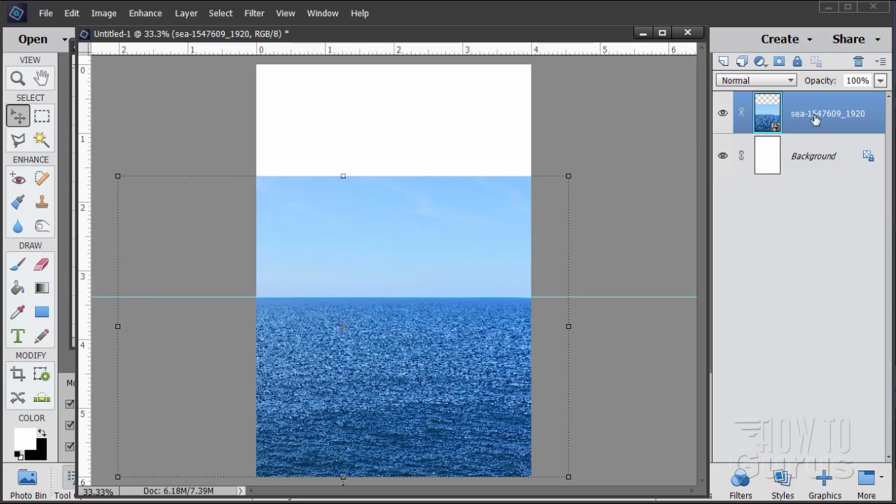
Step: Simplify the sea layer and set up a Gaussian Blur on it with a radius of 1 pixel
right_click(815, 120)
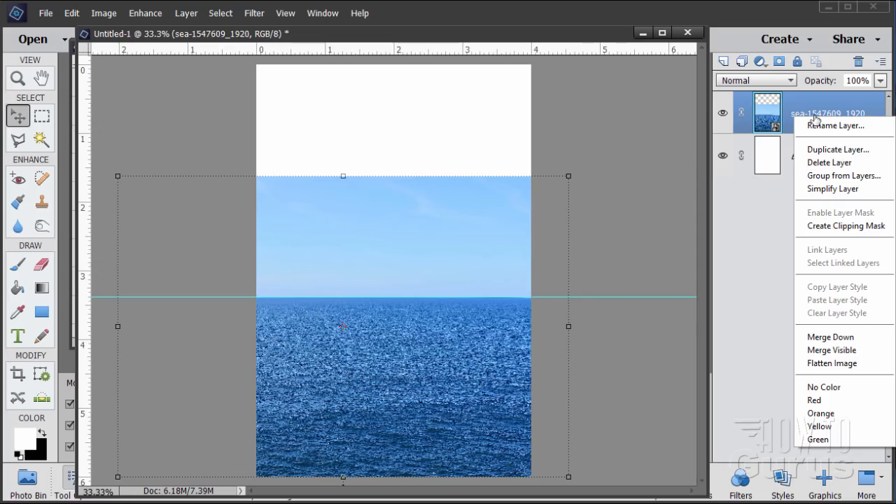
left_click(824, 189)
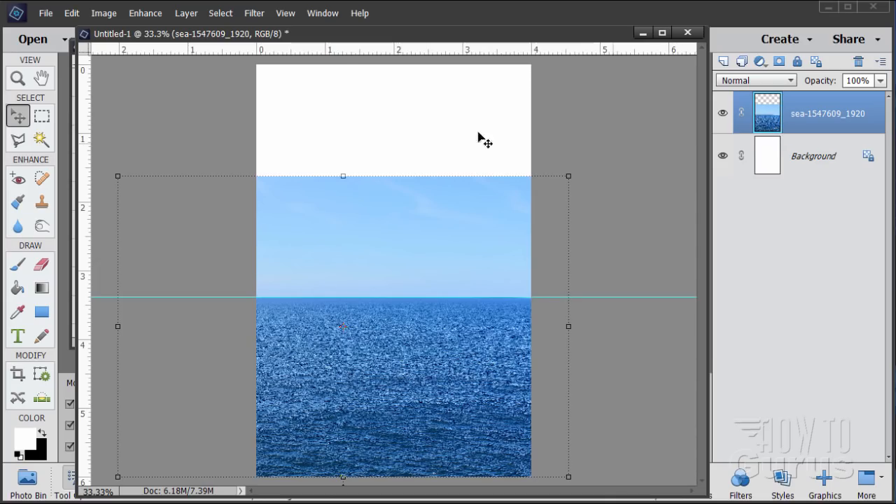
left_click(256, 14)
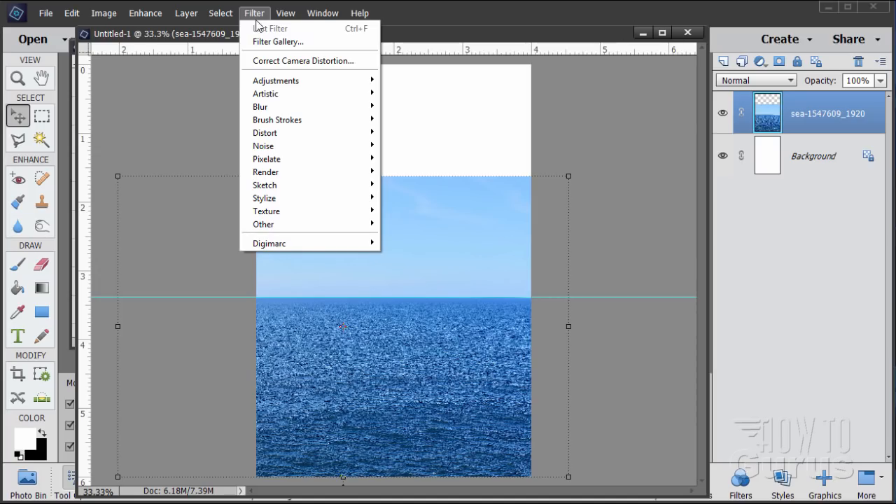
mouse_move(287, 106)
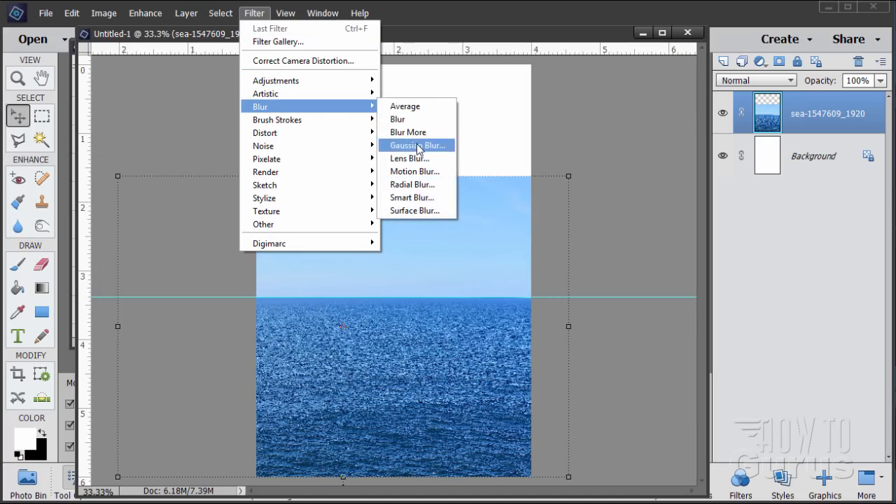
left_click(418, 146)
left_click_drag(714, 243, 645, 199)
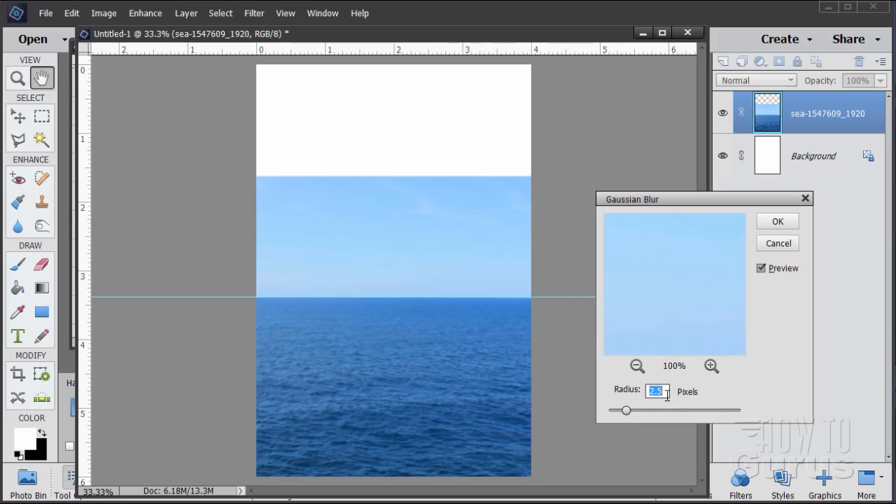
type("1")
Step: Compare the sea with the Gaussian Blur preview off and on, and apply the blur
left_click(761, 269)
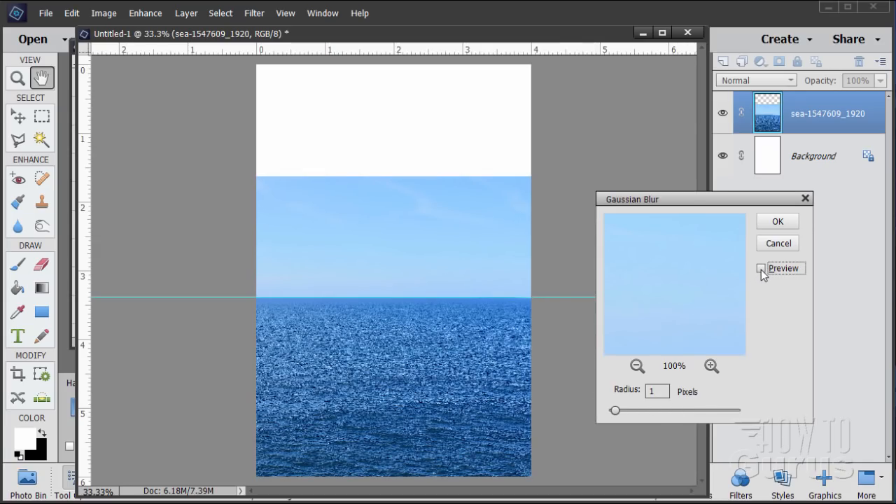
left_click(761, 269)
left_click(761, 269)
left_click(761, 268)
left_click(761, 268)
left_click(761, 269)
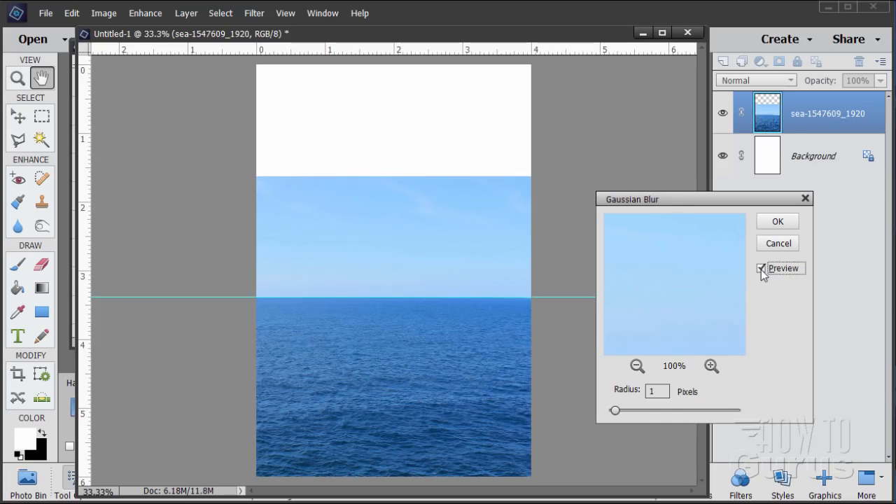
left_click(761, 269)
left_click(761, 269)
left_click(777, 222)
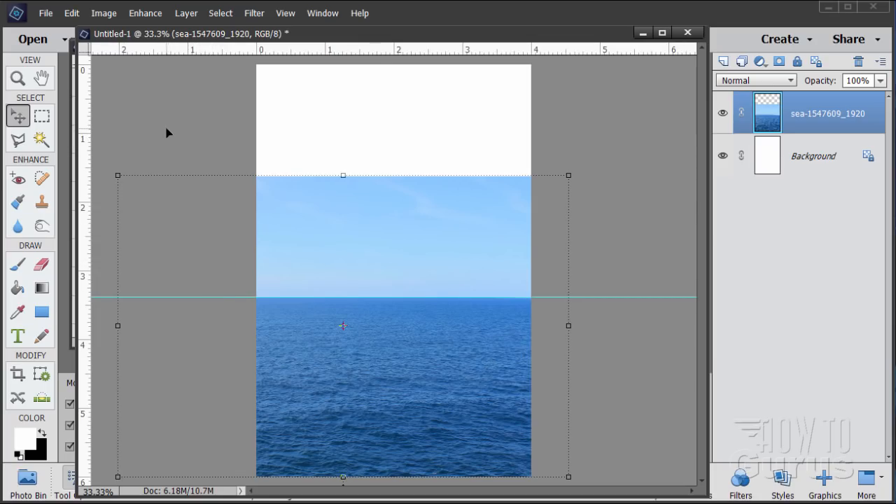
Step: Place thailand-1731387_1920.jpg above the sea layer and move it up to the page's top edge
left_click(45, 13)
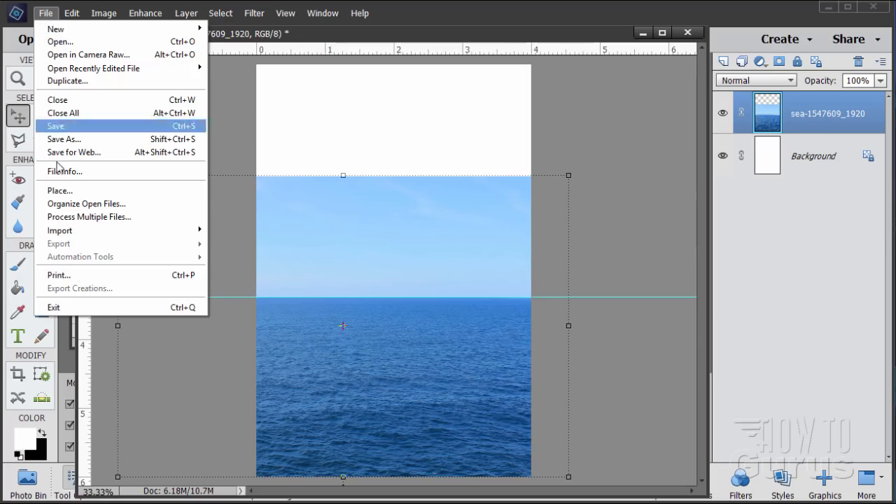
left_click(56, 190)
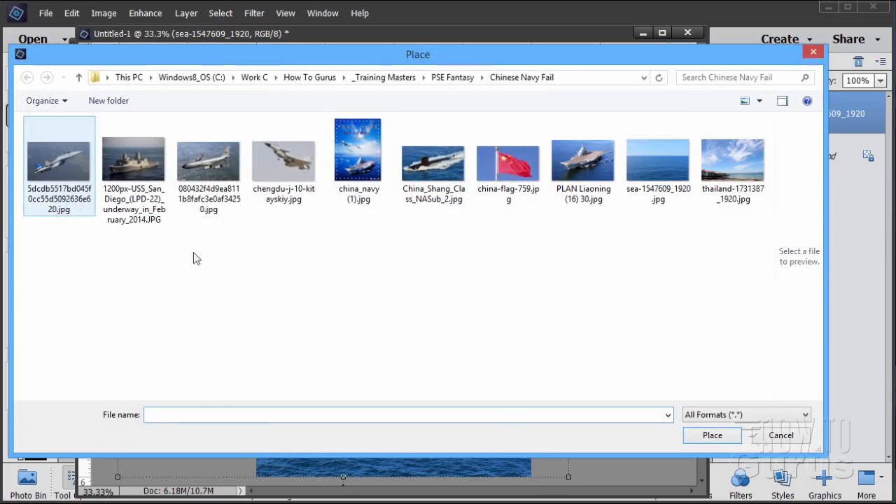
left_click(735, 168)
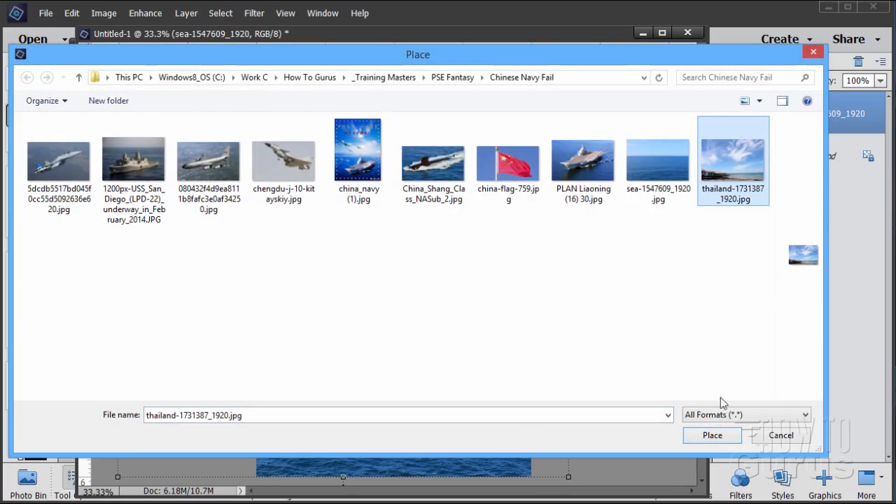
left_click(714, 433)
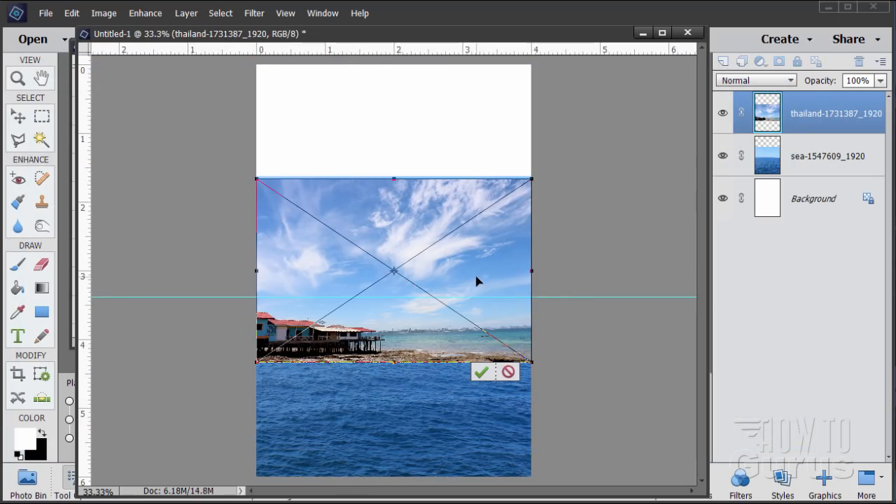
left_click_drag(476, 281, 477, 172)
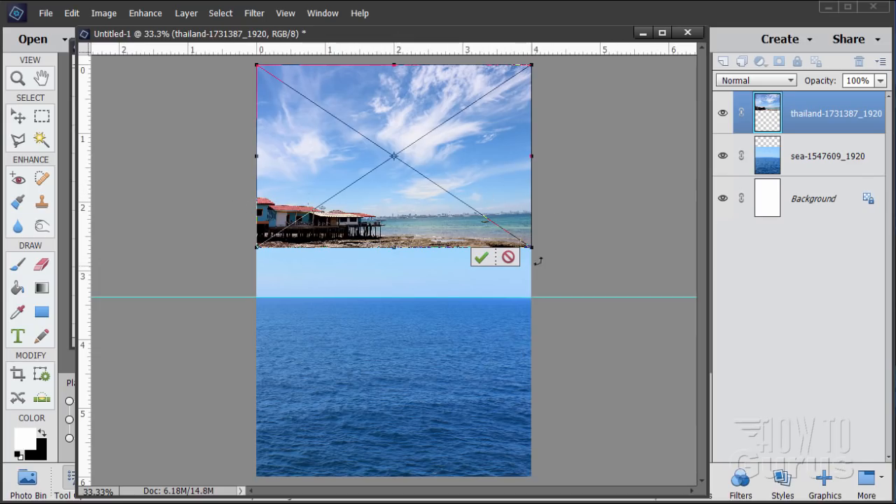
Step: Enlarge the Thailand photo until its skyline falls just below the guide, shift it horizontally to frame the clouds, and commit the placement
left_click_drag(532, 249, 658, 350)
left_click_drag(460, 262, 379, 259)
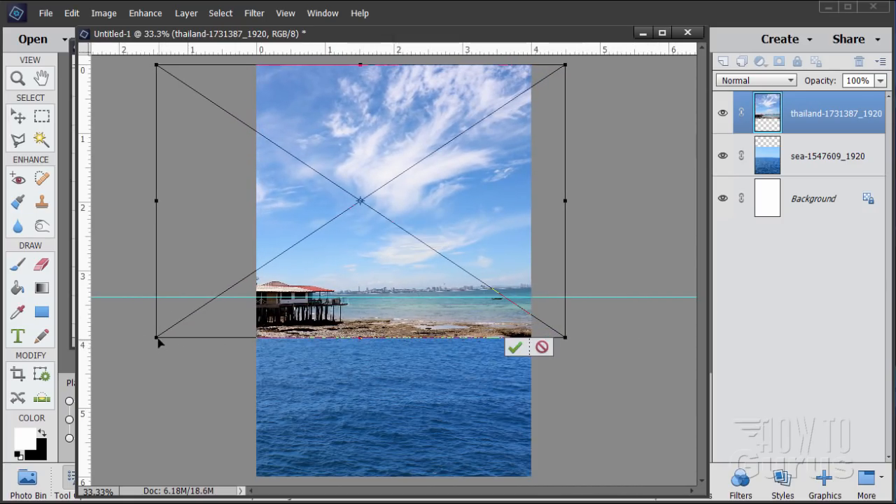
left_click_drag(158, 341, 123, 360)
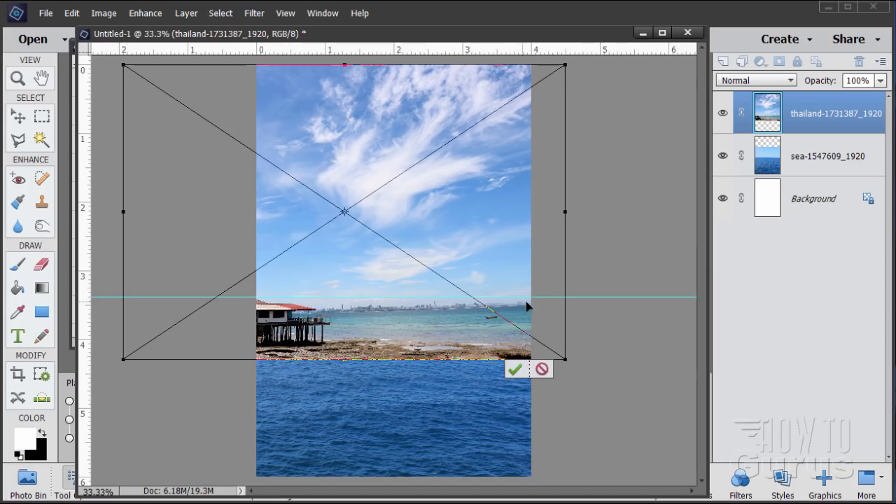
left_click_drag(509, 254, 466, 257)
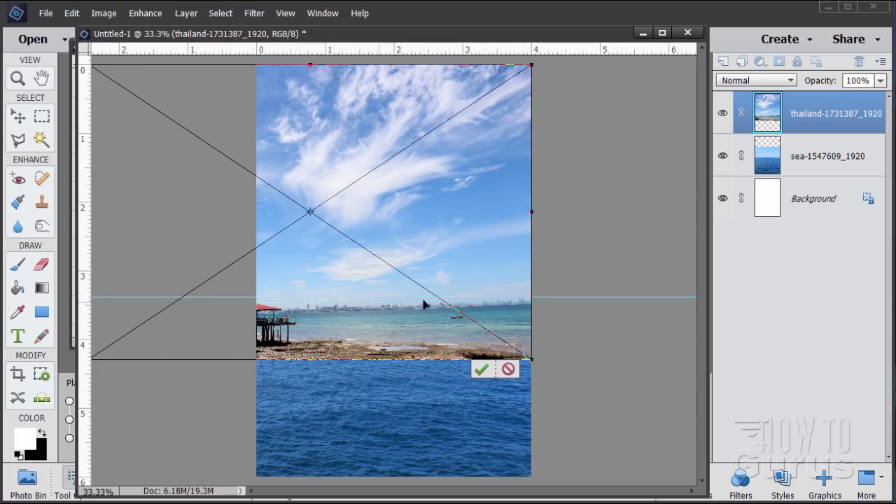
left_click_drag(533, 359, 536, 362)
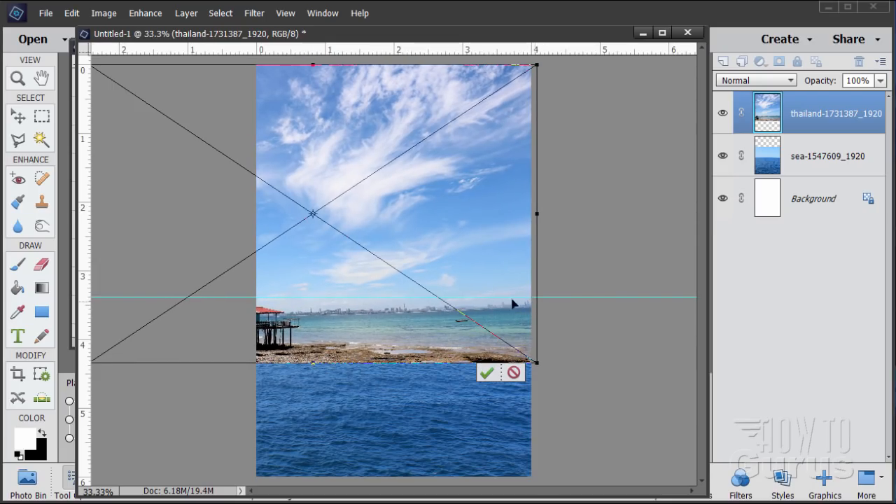
left_click_drag(370, 209, 420, 200)
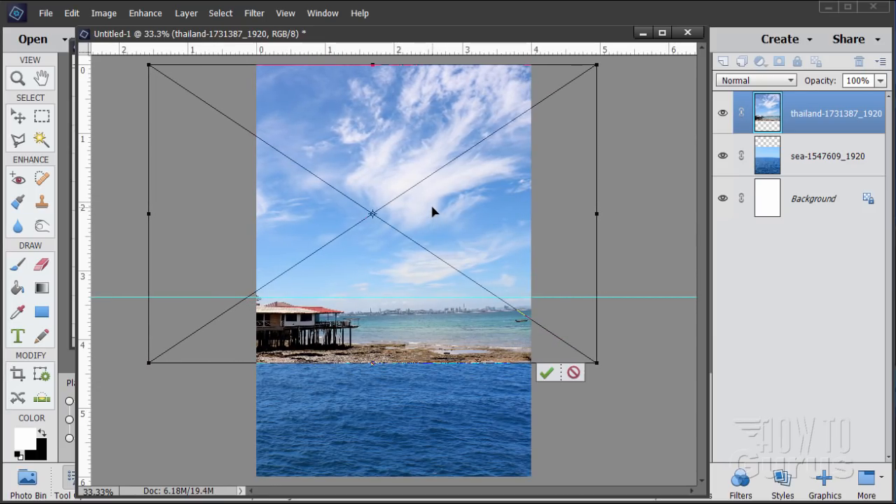
left_click(546, 374)
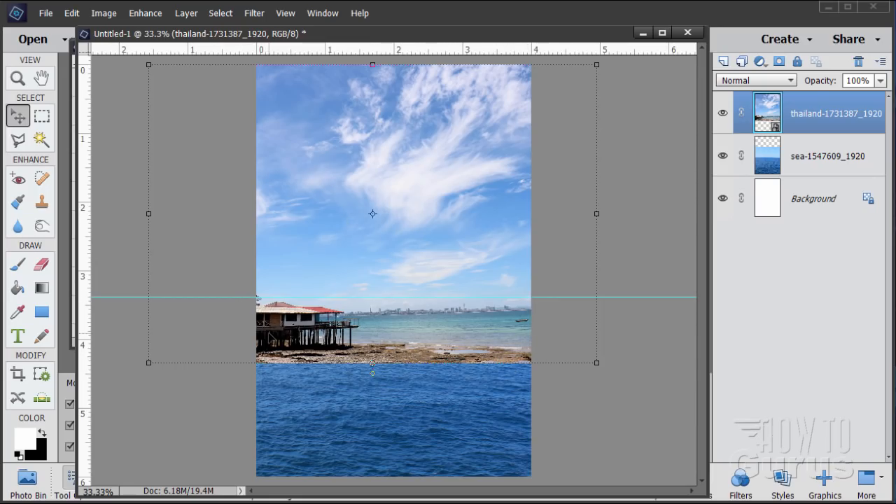
Step: Mask the Thailand layer to a rectangular selection of the page area above the guide, and hide the guides
left_click(44, 116)
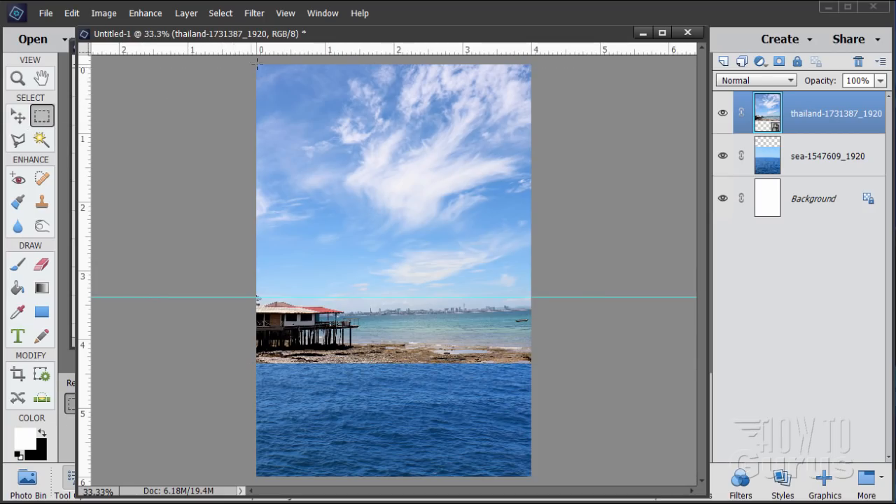
left_click_drag(257, 67, 540, 306)
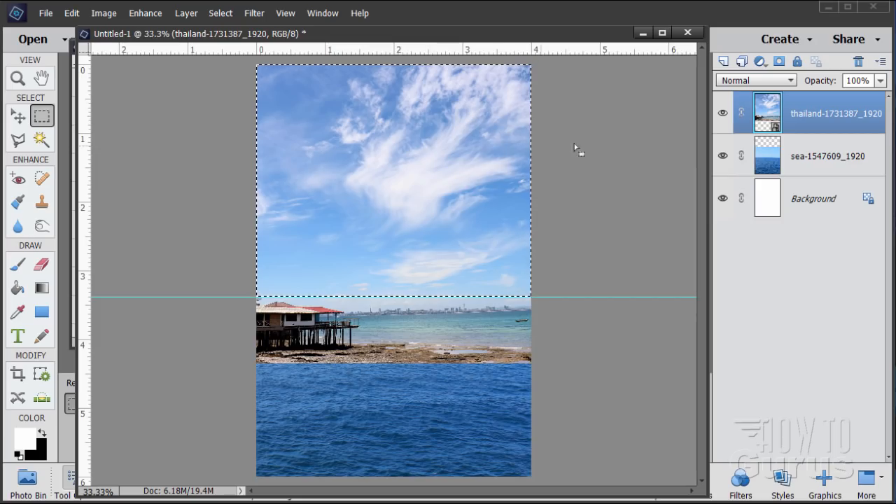
left_click(779, 63)
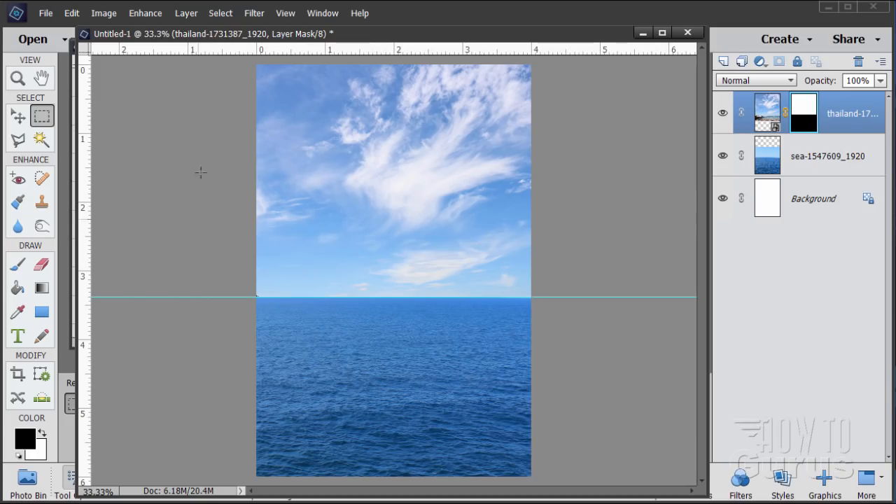
left_click(285, 13)
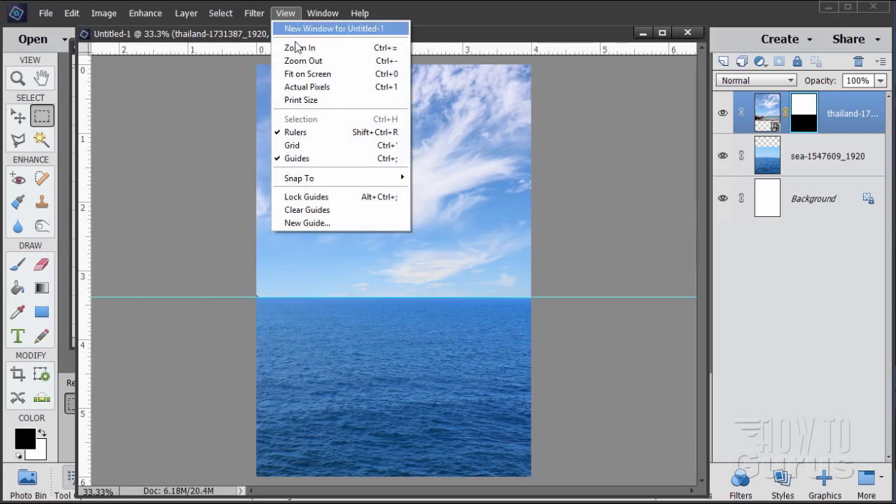
left_click(305, 162)
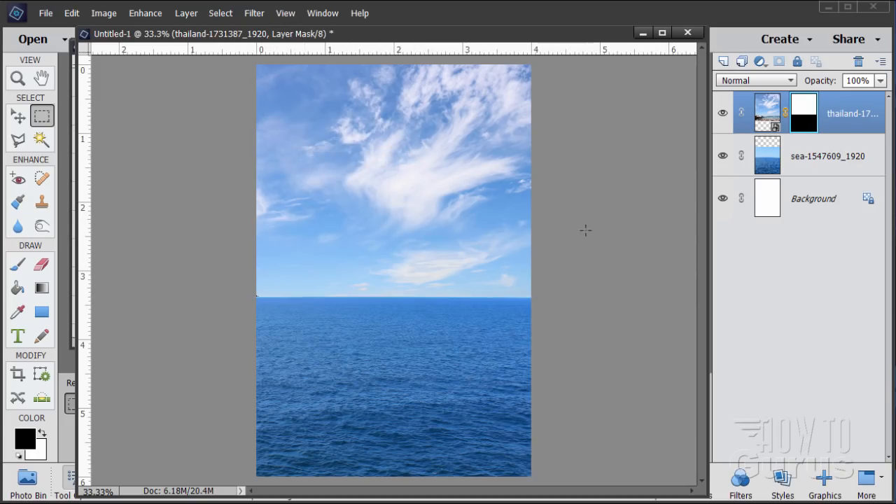
Step: Set up a Gaussian Blur on the Thailand layer's mask with a radius of 6.5 pixels
left_click(17, 116)
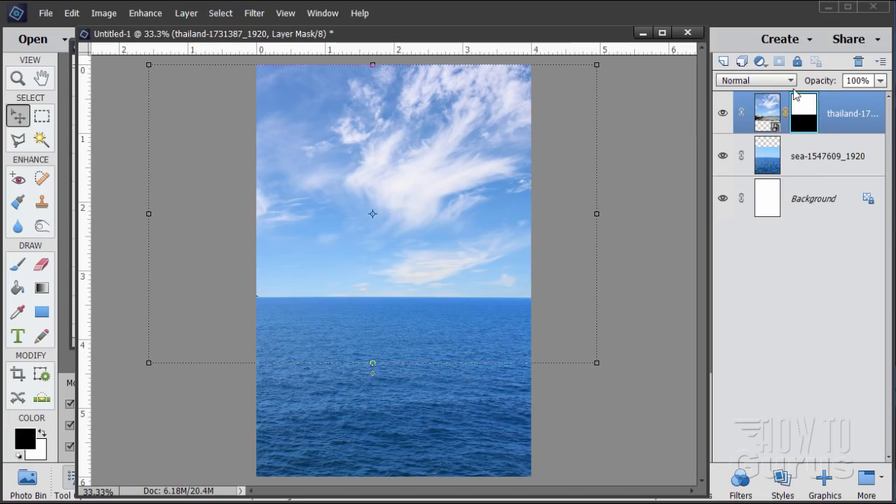
left_click(768, 119)
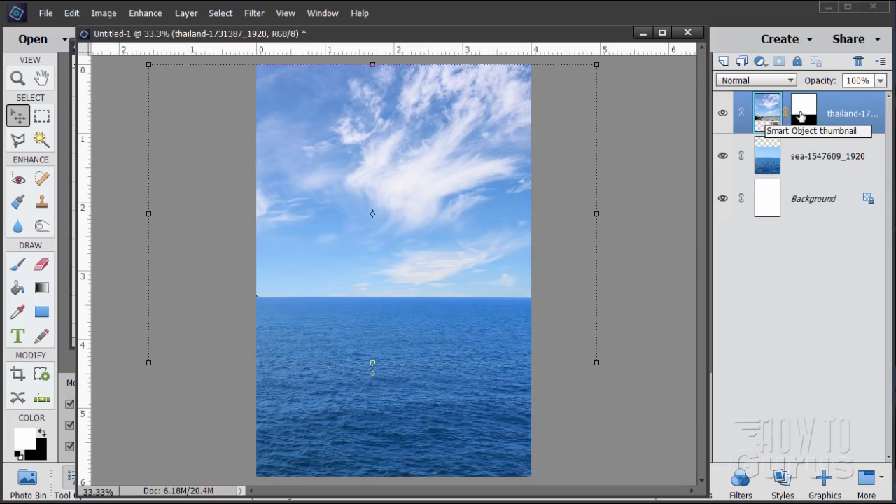
left_click(802, 108)
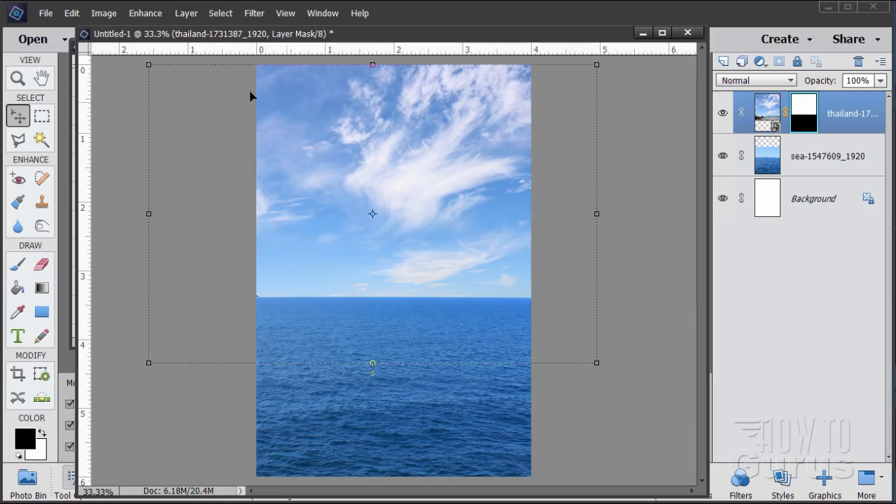
left_click(256, 14)
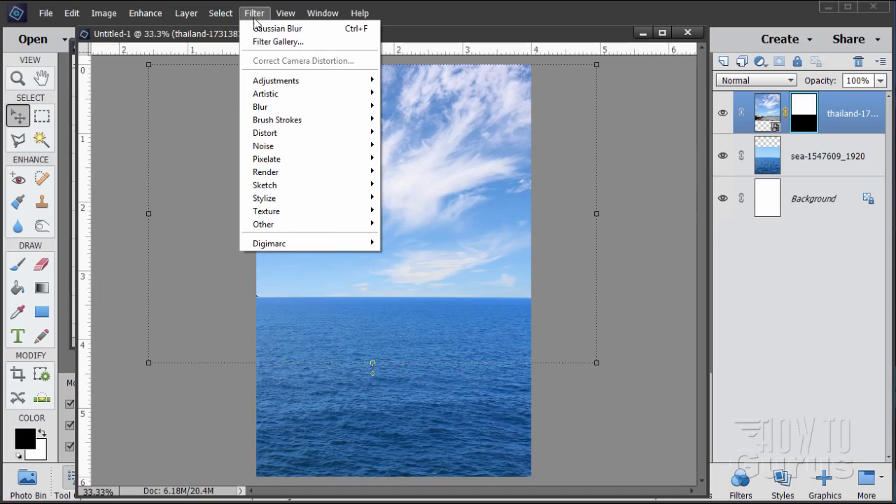
mouse_move(276, 107)
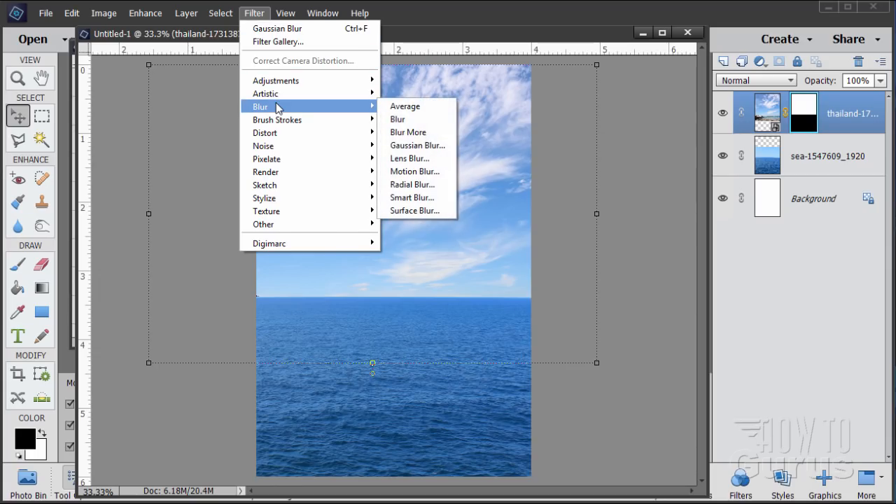
left_click(417, 146)
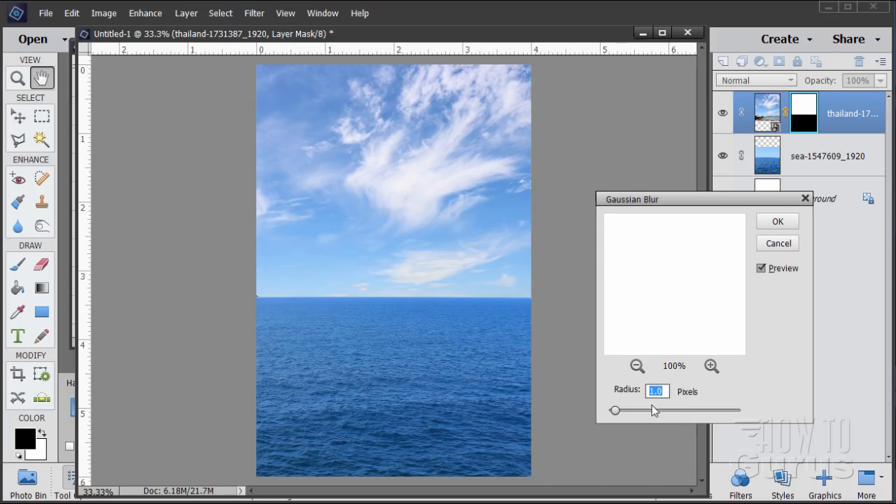
type(".5")
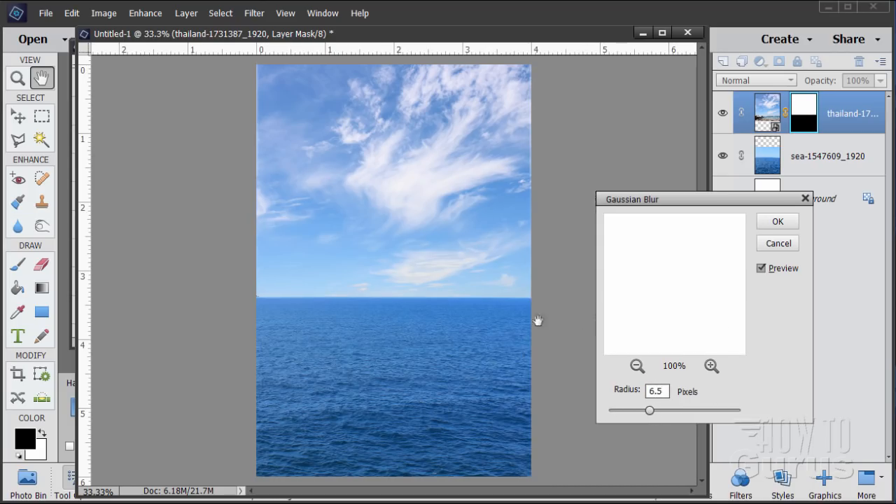
Step: Compare the horizon with the mask's Gaussian Blur preview off and on, and apply the blur
left_click(764, 268)
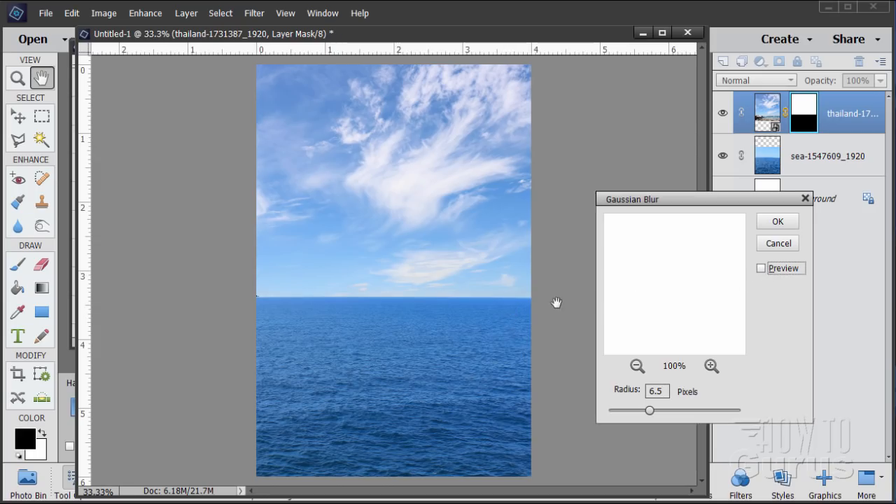
left_click(762, 268)
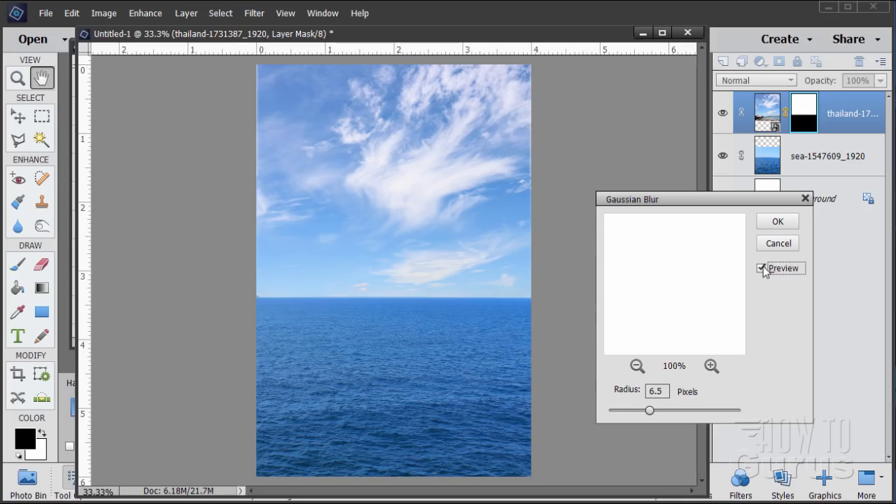
left_click(762, 269)
left_click(763, 269)
left_click(761, 269)
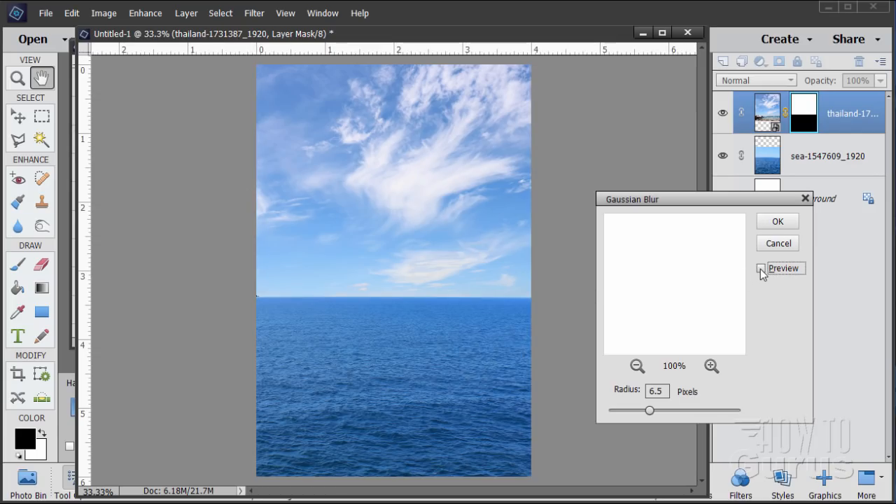
left_click(761, 269)
left_click(761, 269)
left_click(762, 269)
left_click(762, 269)
left_click(762, 268)
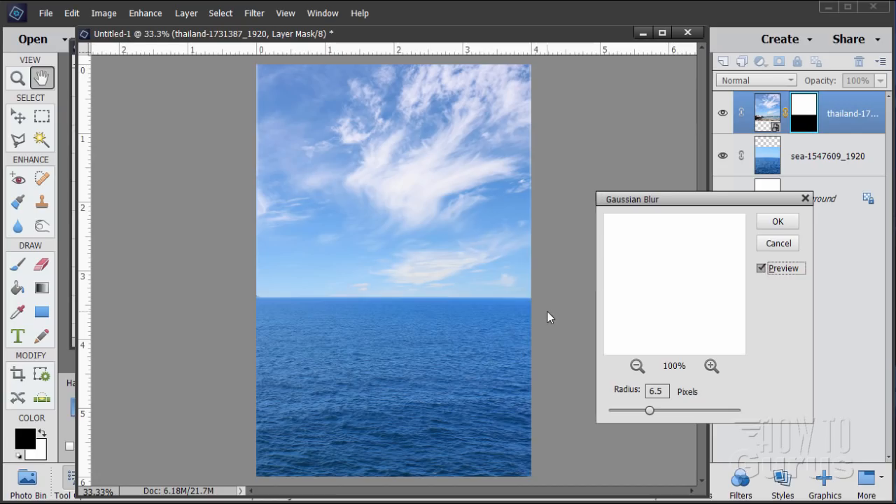
left_click(778, 221)
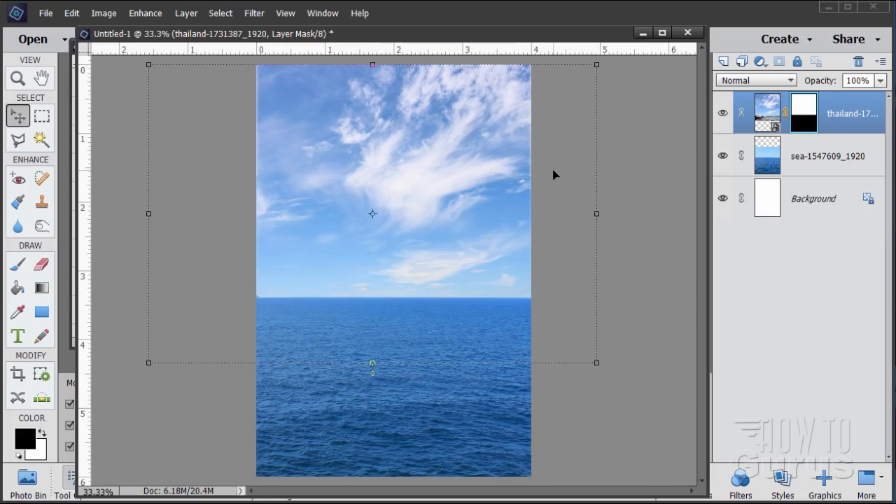
Step: Paint white on the sky mask along the page's outer edges above the horizon with a 50 px brush at 100% opacity
left_click(42, 436)
left_click(19, 264)
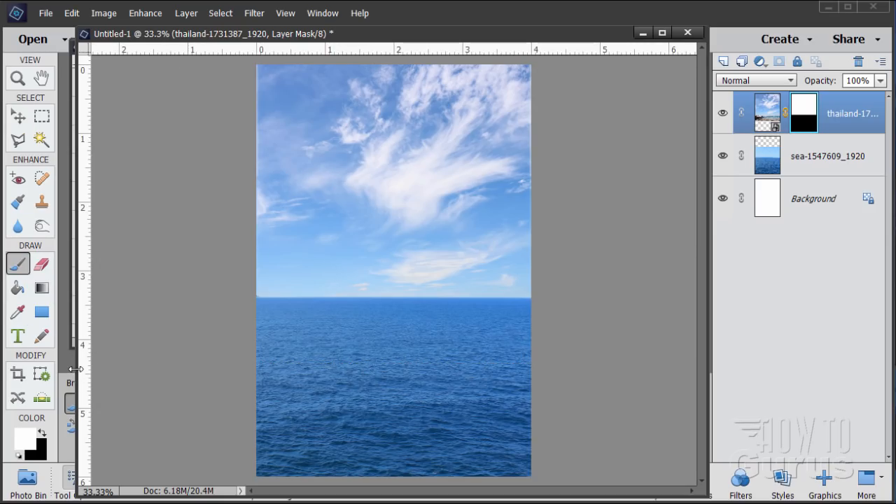
left_click_drag(75, 368, 378, 373)
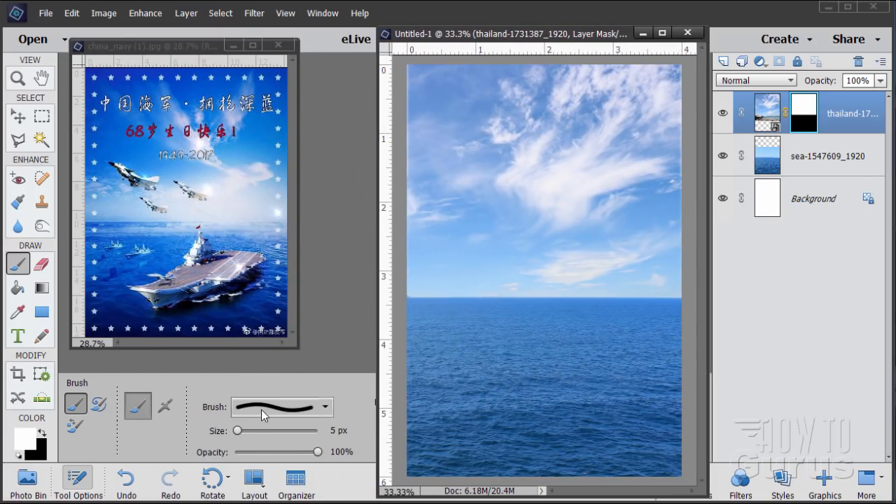
left_click(261, 409)
left_click(262, 410)
left_click_drag(238, 430, 264, 430)
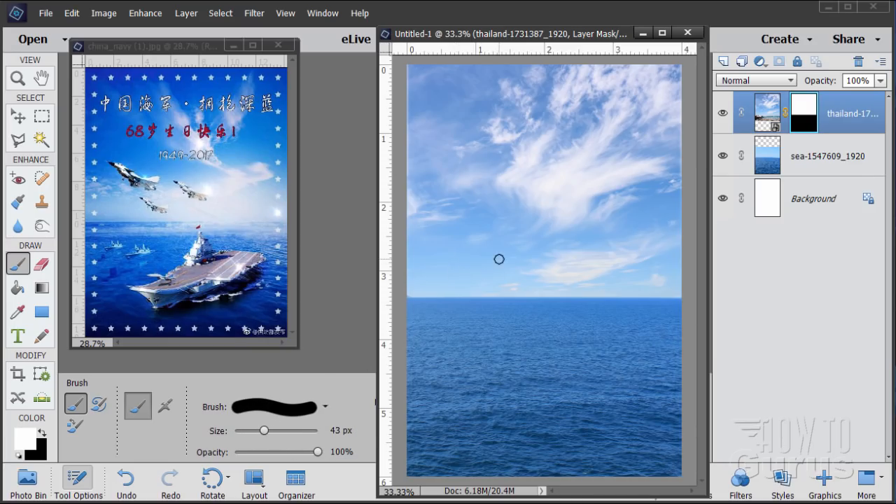
double_click(350, 430)
type("50")
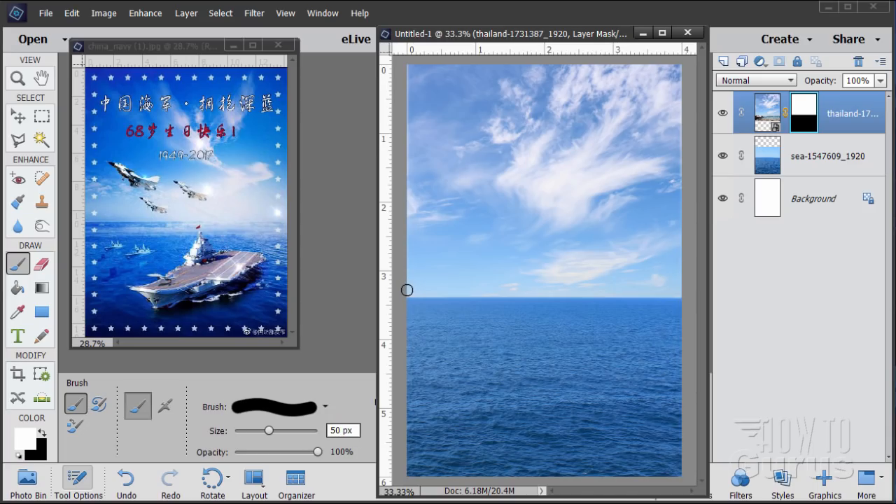
mouse_move(407, 290)
left_mouse_down()
mouse_move(405, 59)
mouse_move(408, 284)
mouse_move(441, 269)
mouse_move(641, 266)
mouse_move(683, 290)
mouse_move(679, 89)
left_mouse_up()
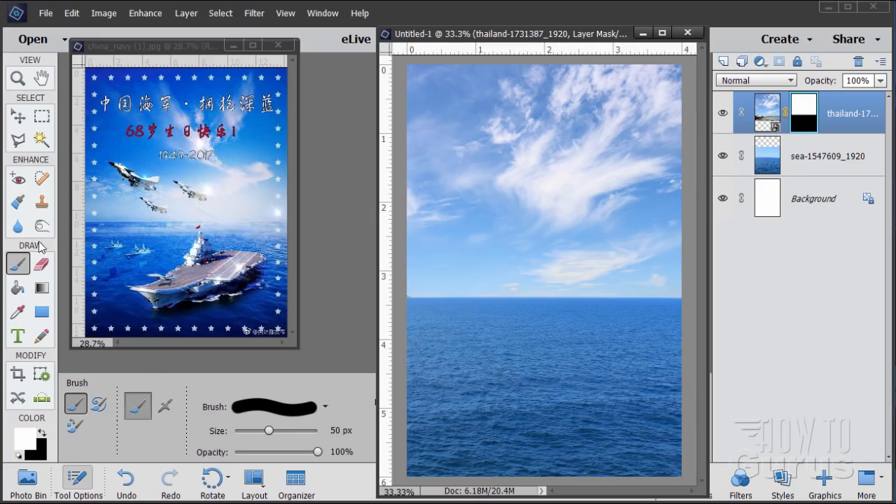
Step: Add a Levels adjustment layer above the sea layer, using the previous layer to create a clipping mask
left_click(17, 117)
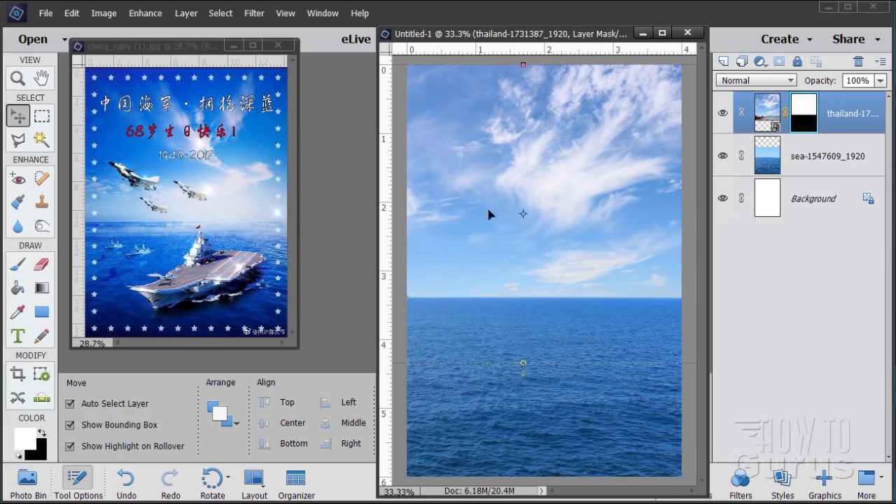
left_click(775, 156)
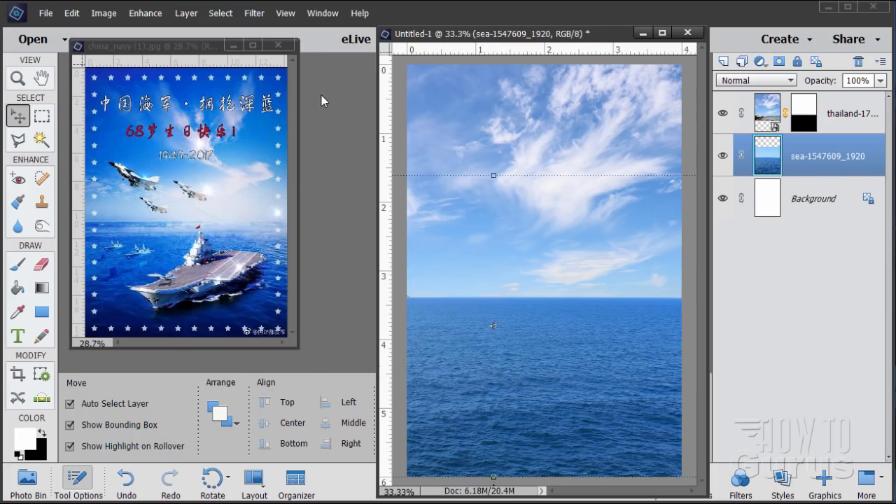
left_click(186, 13)
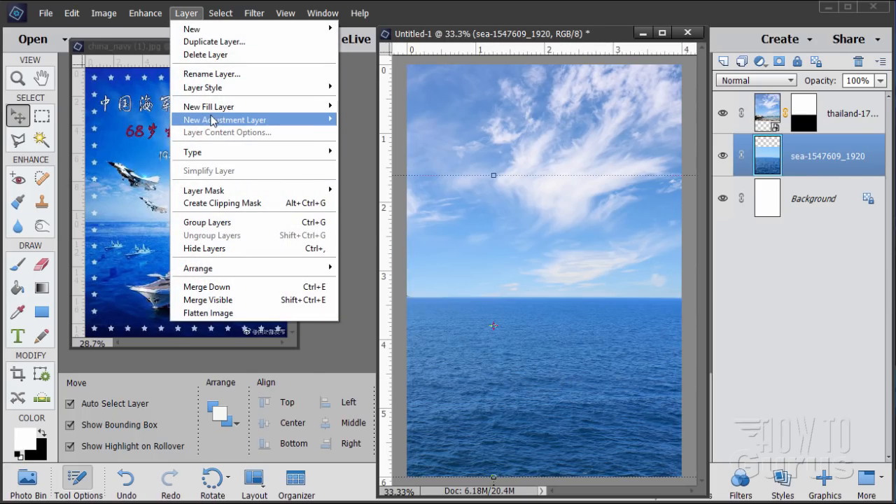
mouse_move(214, 122)
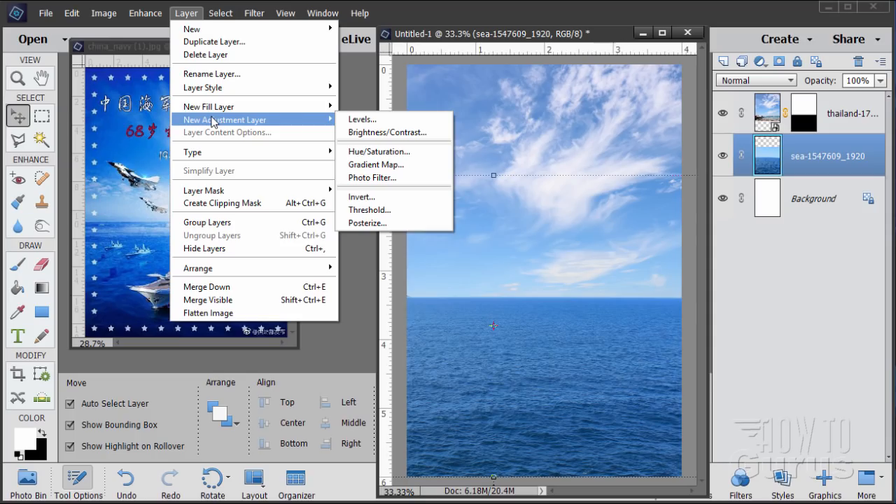
left_click(358, 120)
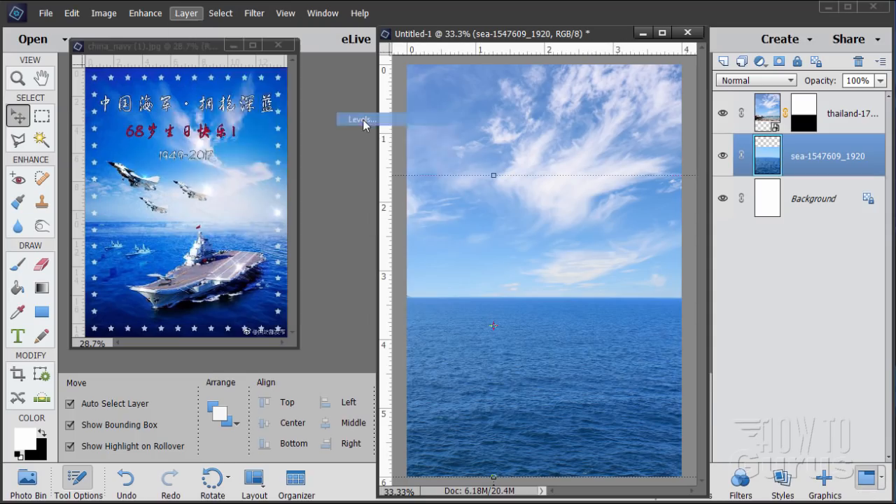
left_click(246, 116)
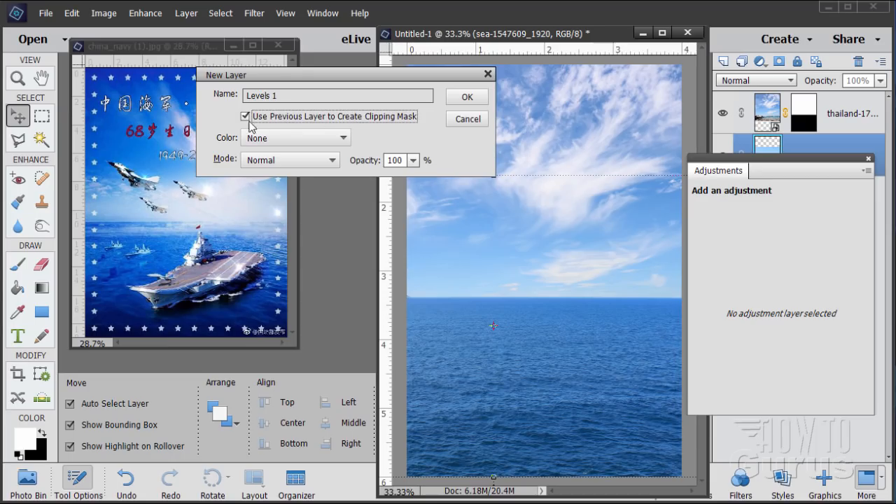
left_click(469, 99)
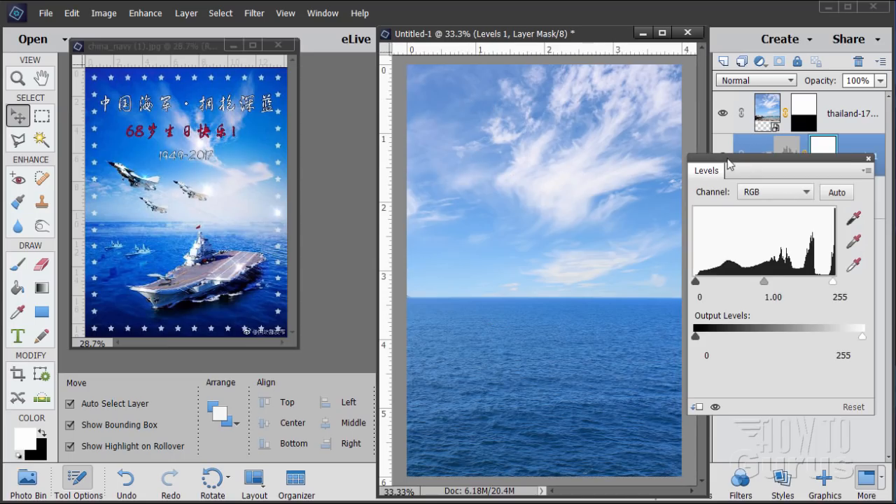
Step: Darken the sea by setting the shadow input level of its Levels adjustment to 56
left_click_drag(720, 163, 630, 186)
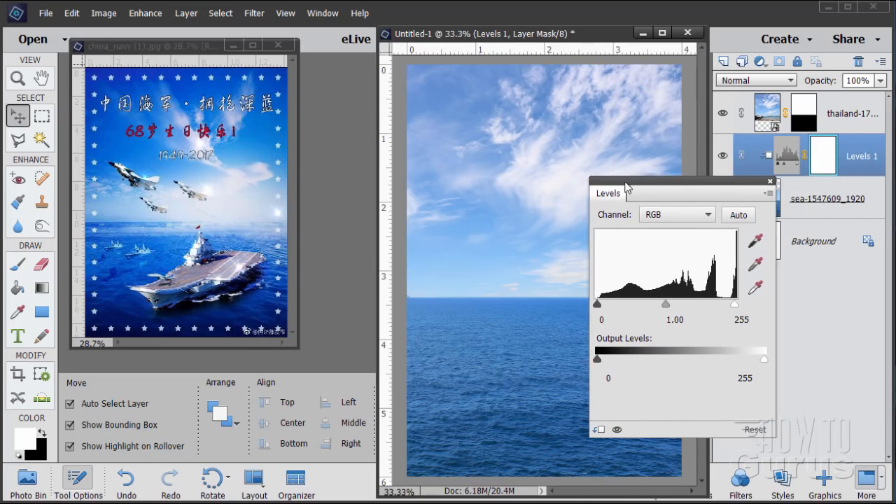
left_click_drag(598, 306, 626, 306)
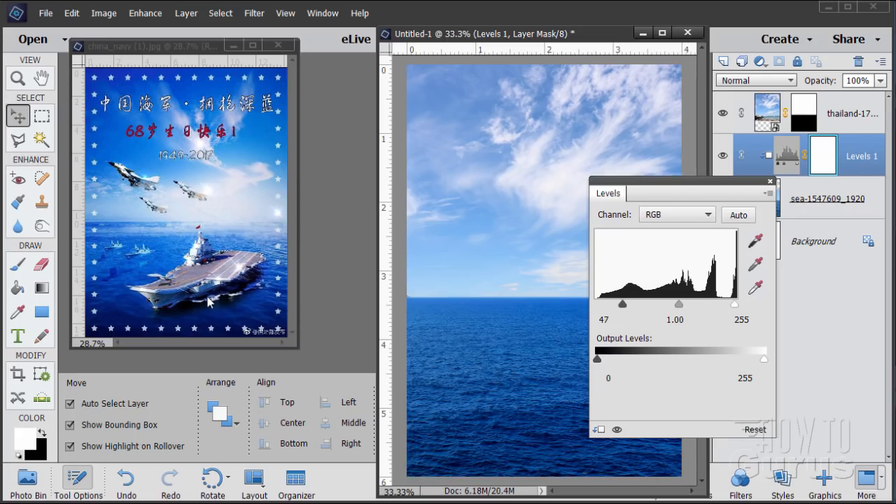
left_click(605, 319)
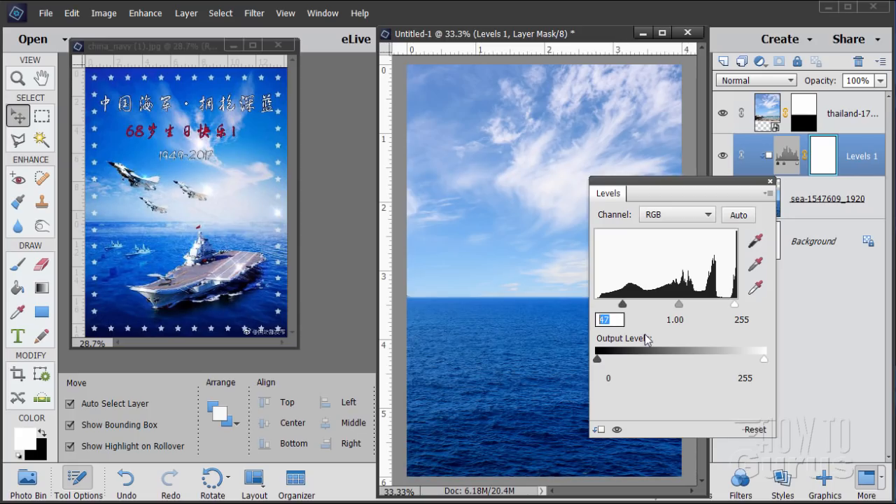
type("56")
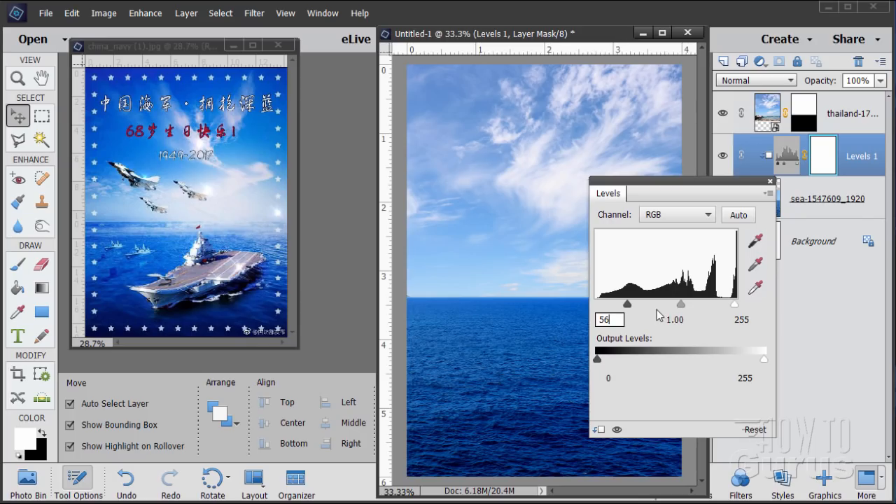
Step: Set the highlight input level of the sea's Levels adjustment to 237 and close the adjustment settings
left_click_drag(735, 304, 727, 306)
left_click(732, 319)
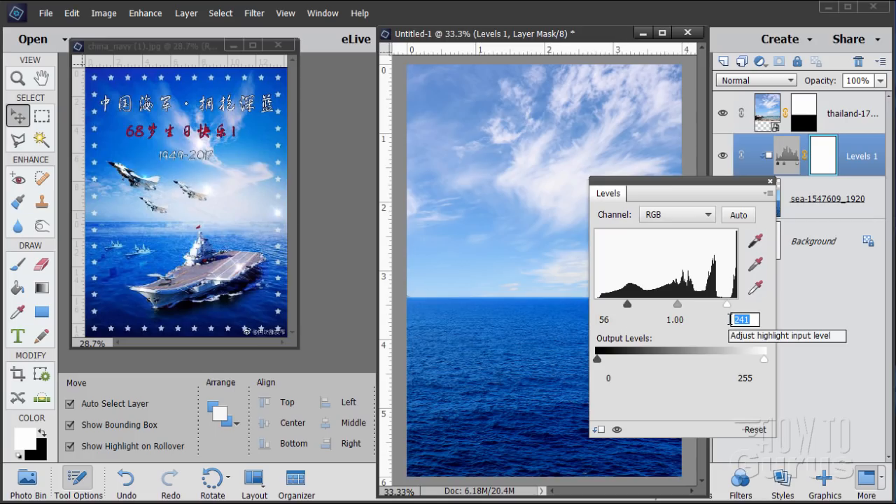
type("237")
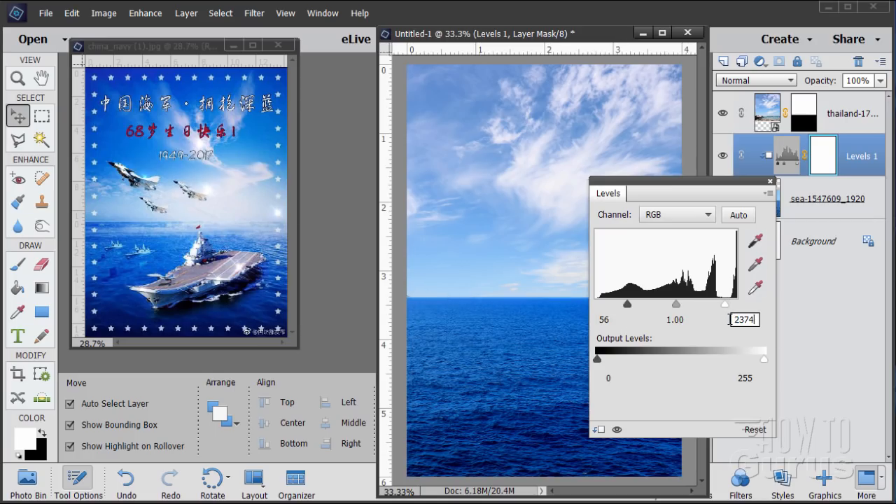
key("BackSpace")
left_click(770, 183)
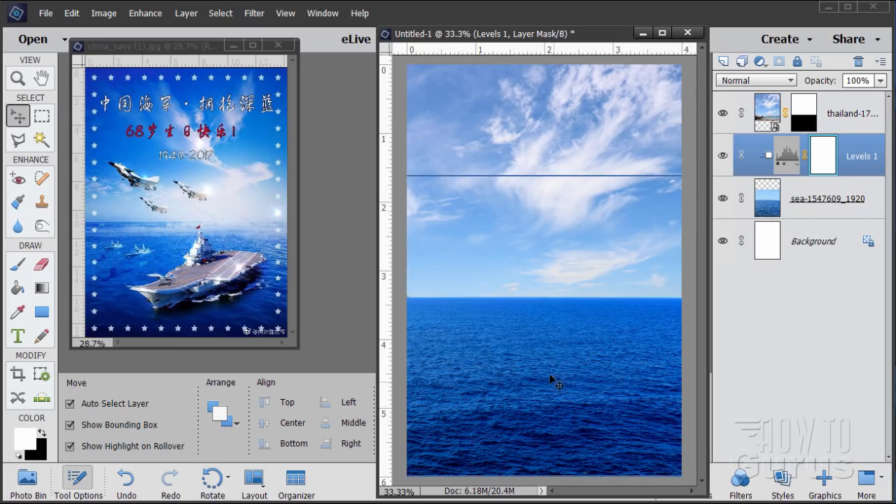
Step: Compare the sea with its Levels adjustment layer hidden and shown
left_click(722, 155)
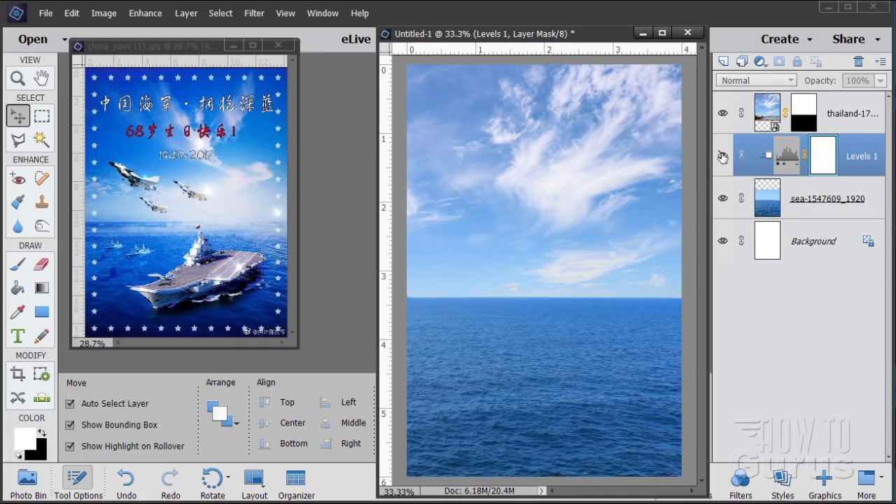
left_click(723, 157)
left_click(722, 157)
left_click(723, 157)
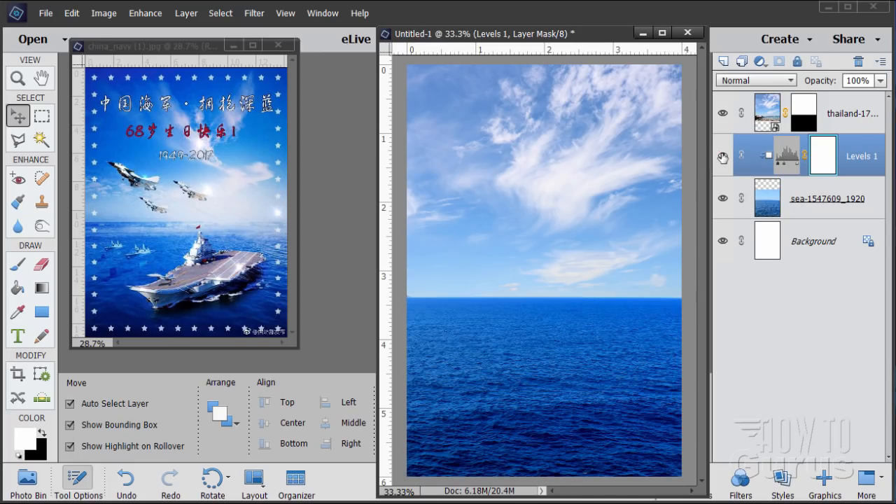
left_click(722, 158)
left_click(722, 158)
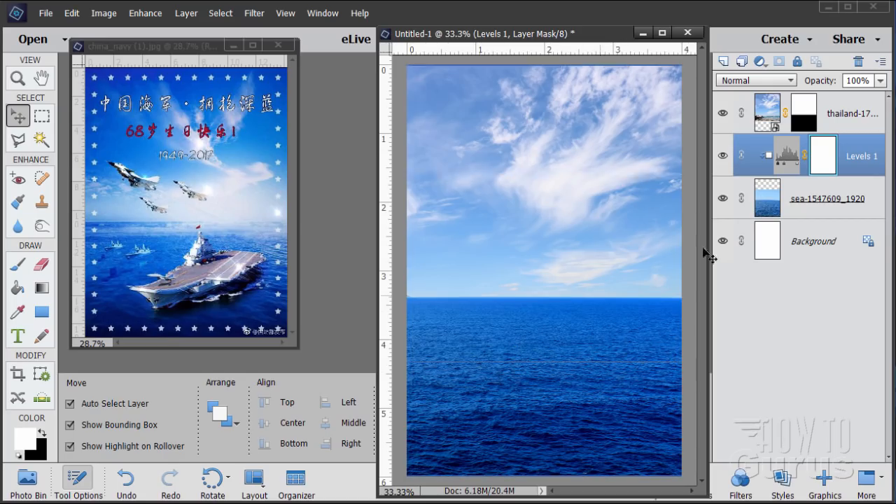
Step: Add a Levels adjustment layer above the thailand sky layer, using the previous layer to create a clipping mask
left_click(833, 116)
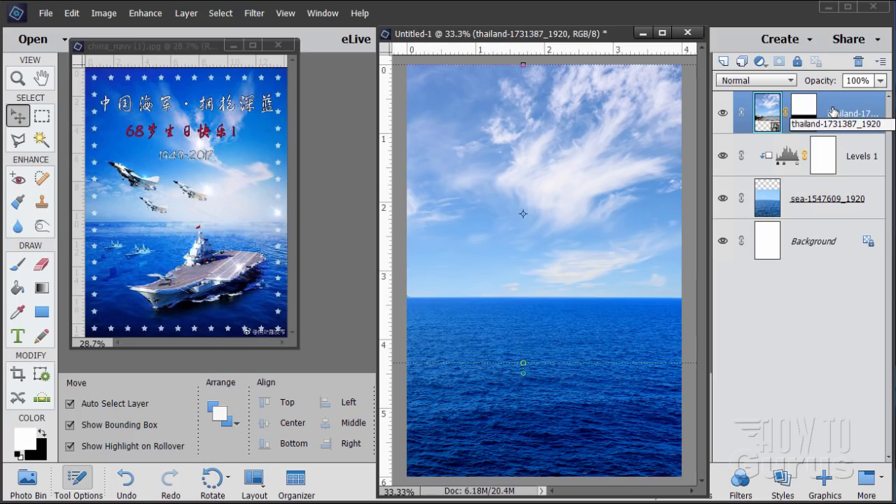
left_click(187, 14)
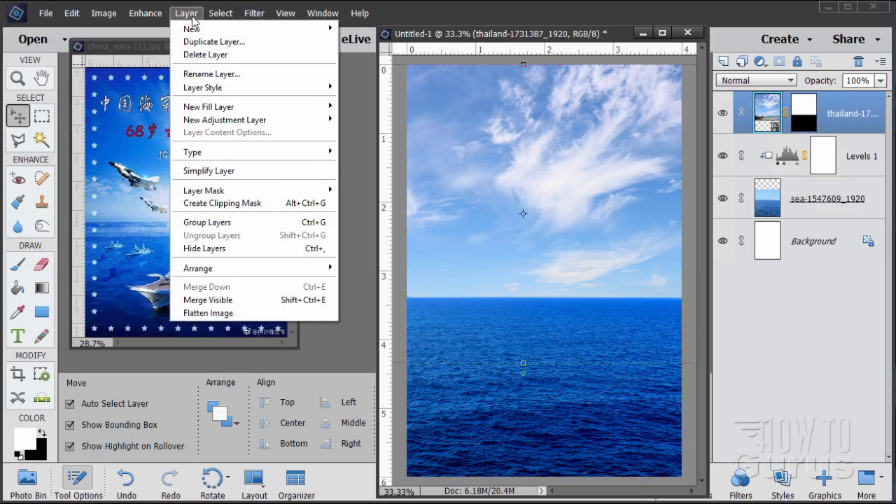
mouse_move(220, 121)
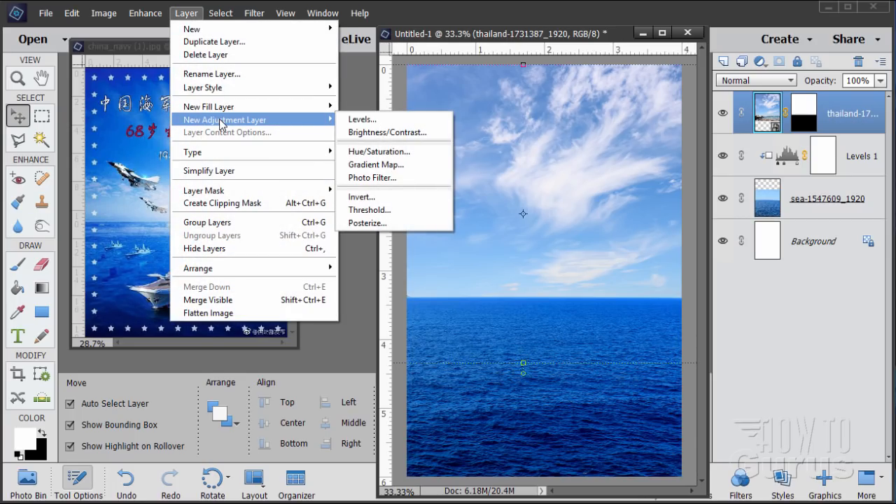
left_click(350, 120)
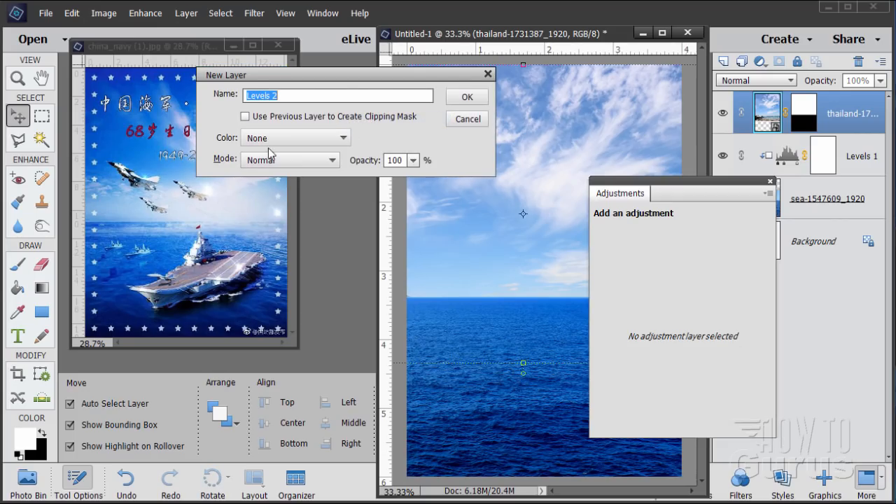
left_click(246, 117)
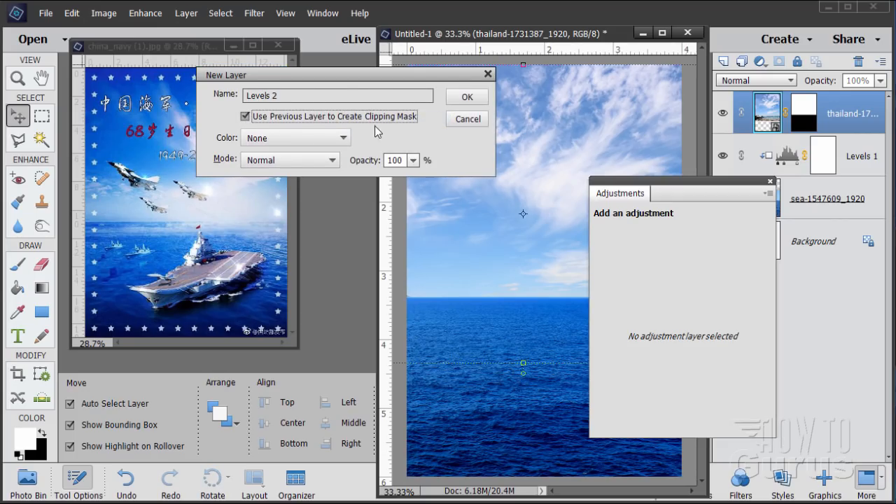
left_click(464, 96)
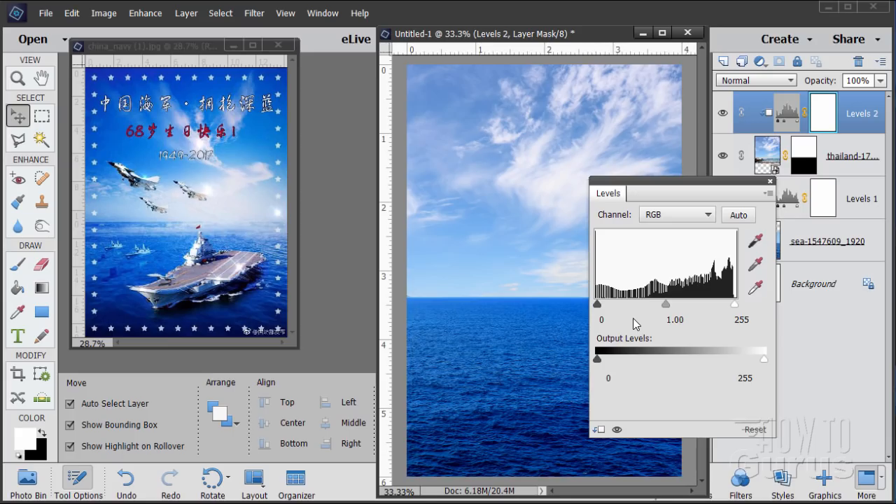
Step: Set the sky's Levels shadow input to 56 and highlight input to 237, and close the adjustment settings
mouse_move(597, 307)
left_mouse_down()
mouse_move(609, 306)
mouse_move(611, 319)
mouse_move(590, 320)
left_mouse_up()
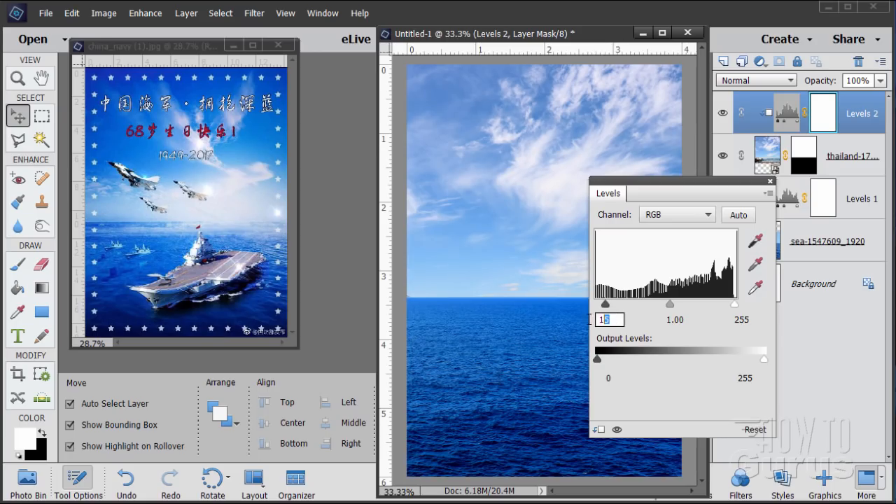
type("56")
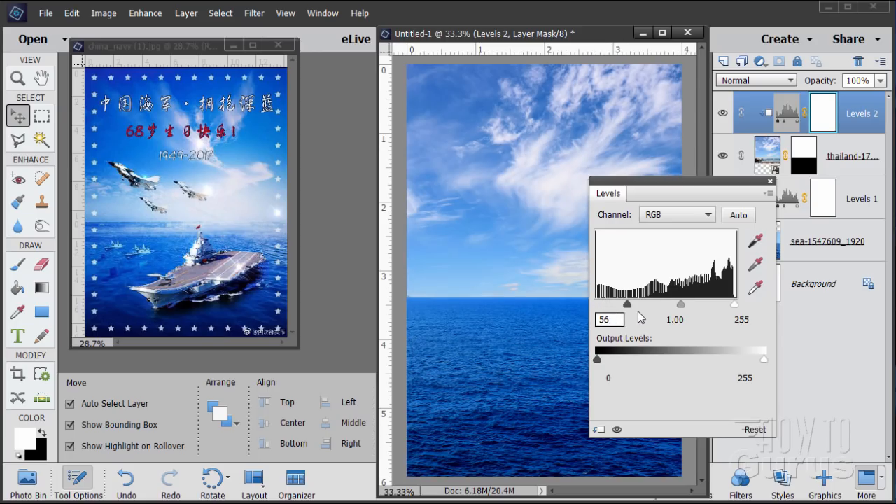
left_click(750, 319)
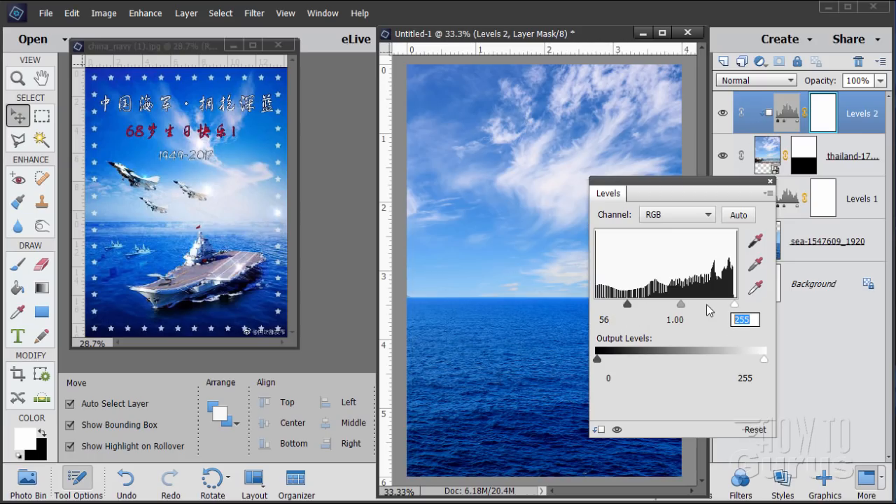
type("237")
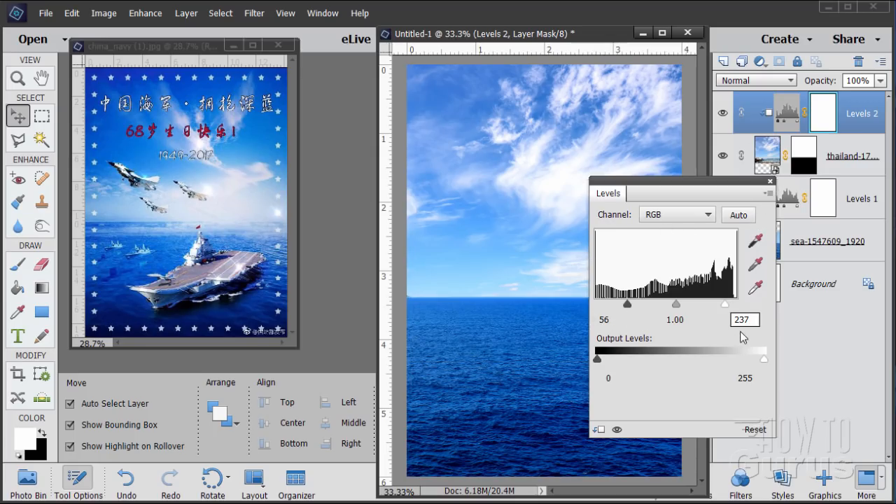
left_click(771, 182)
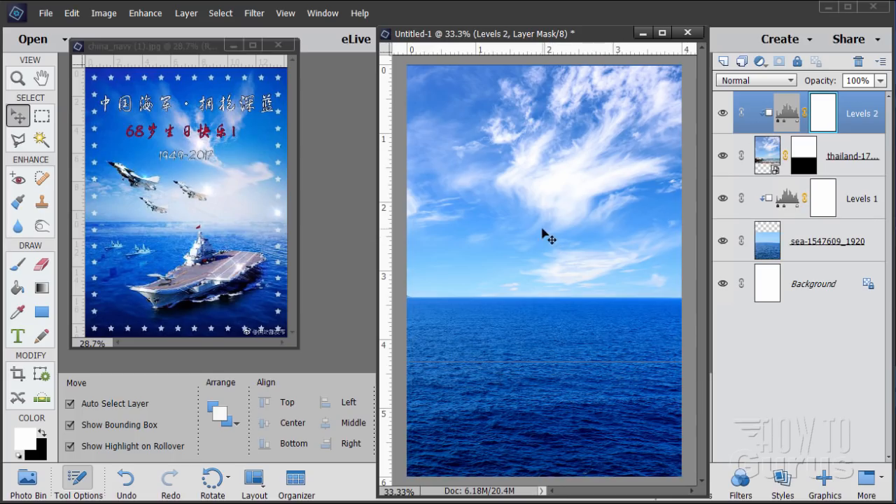
Step: Place PLAN Liaoning (16) 30.jpg as the topmost layer and move it down the page over the sea
left_click_drag(578, 40, 523, 41)
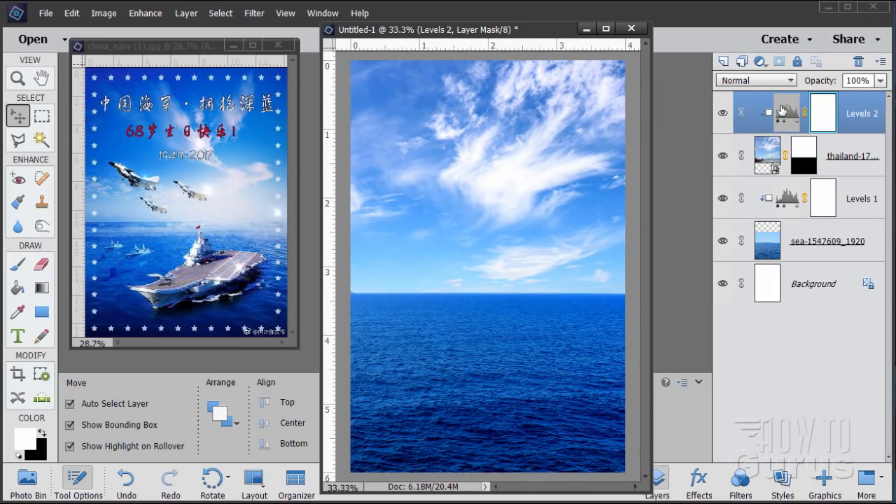
left_click(46, 14)
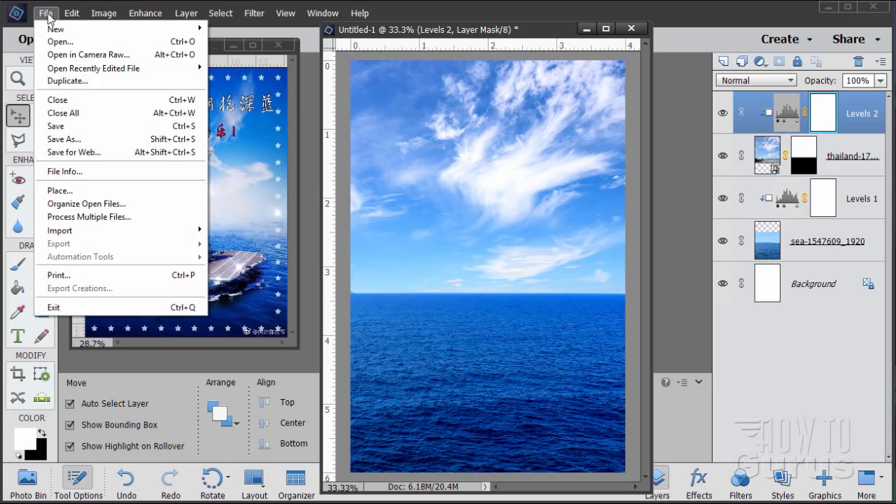
left_click(59, 191)
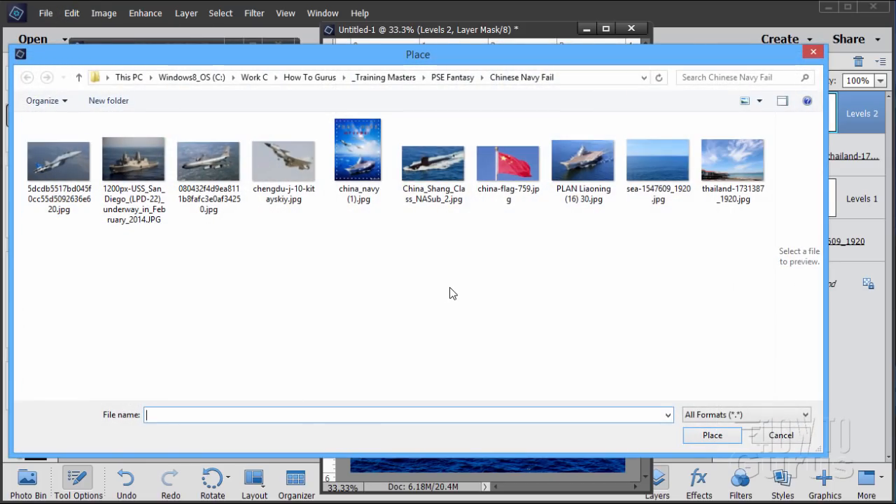
left_click(583, 173)
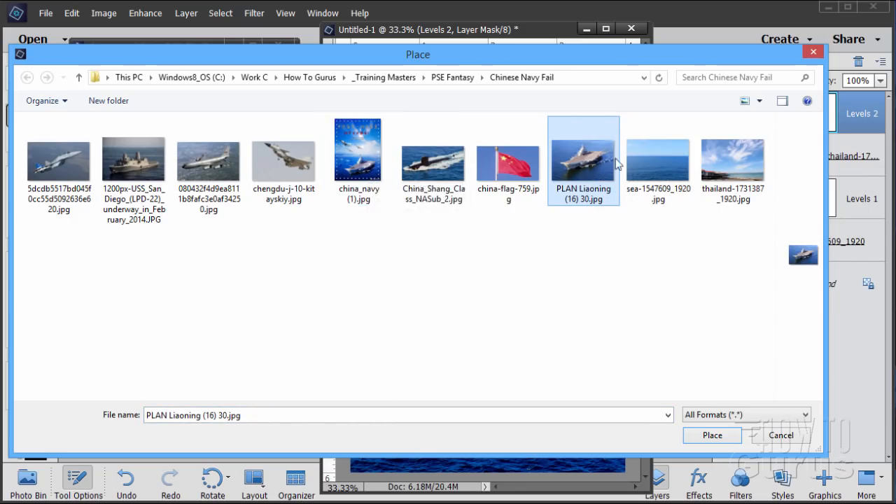
left_click(712, 435)
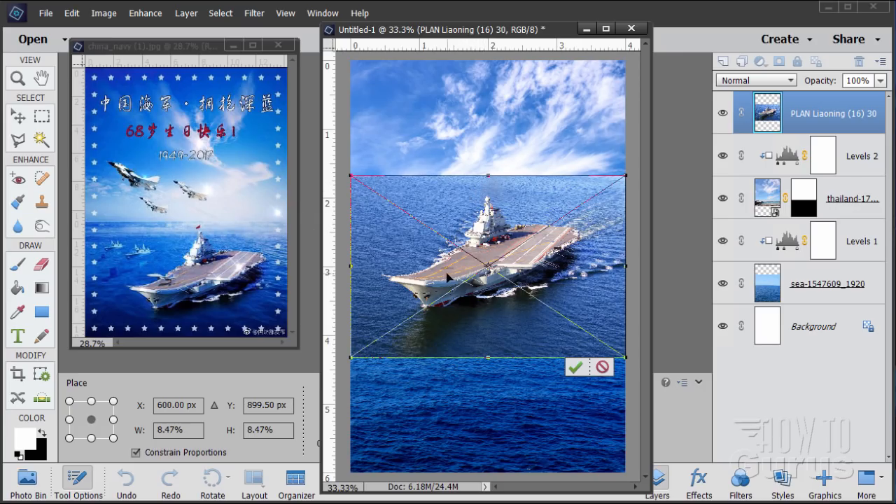
left_click_drag(442, 279, 444, 319)
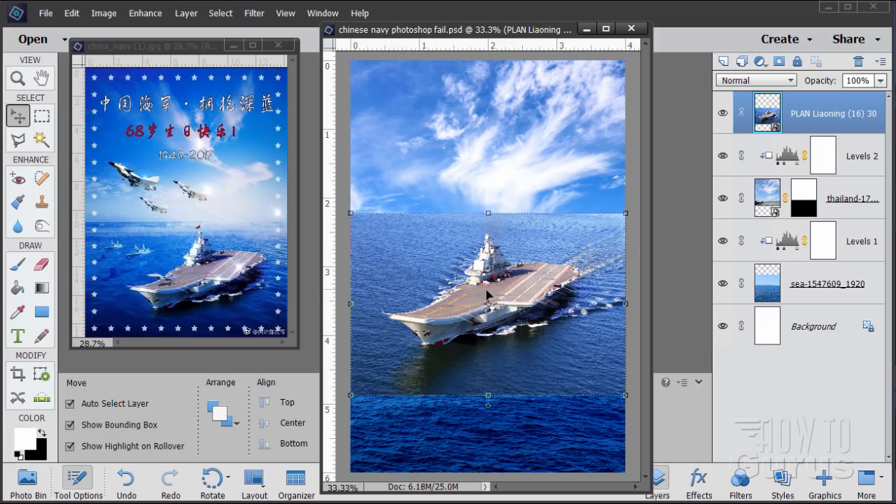
Step: Position the carrier photo just below the horizon, its upper edge about 3.5 inches down the page, shifted slightly right
left_click_drag(510, 294, 533, 361)
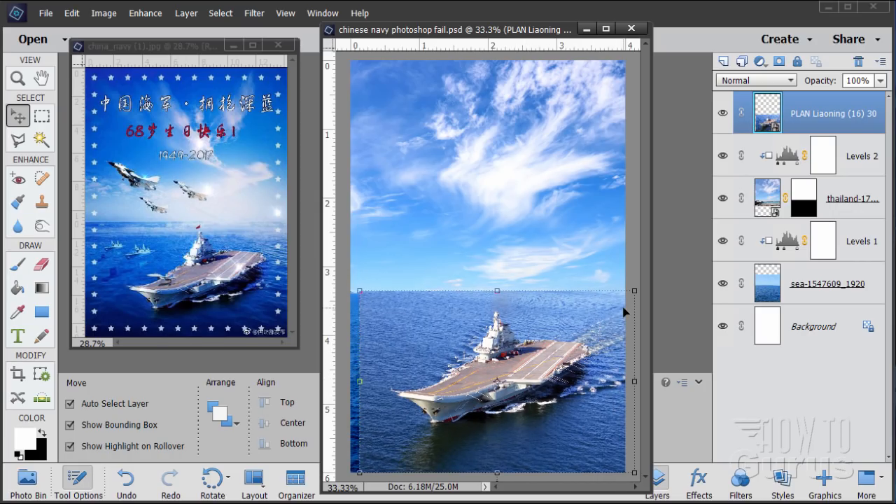
key("Right")
key("Right")
key("Right")
key("Right")
key("Right")
key("Right")
key("Right")
key("Right")
key("Right")
key("Right")
key("Right")
key("Right")
key("Down")
key("Down")
key("Down")
key("Down")
key("Down")
key("Down")
key("Down")
key("Down")
key("Down")
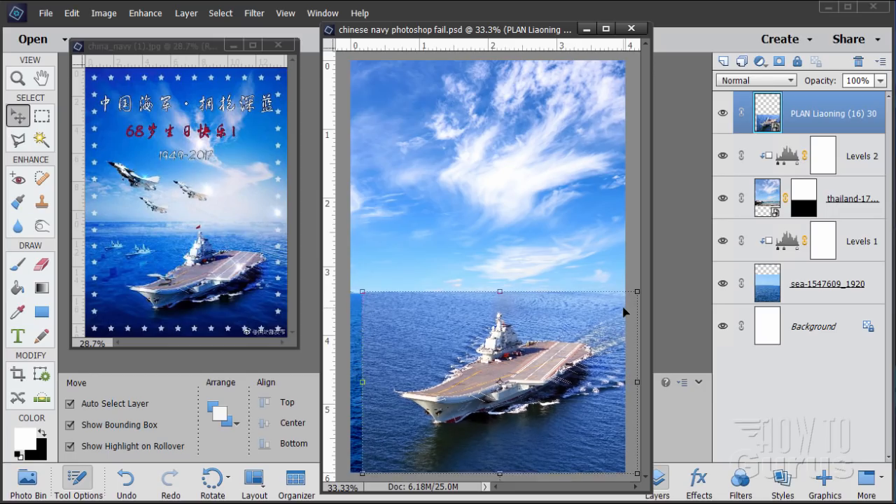
key("Down")
key("Down")
key("Down")
key("Down")
key("Down")
key("Down")
key("Down")
key("Down")
key("Down")
key("Down")
key("Down")
key("Down")
key("Down")
key("Down")
key("Down")
key("Down")
key("Down")
key("Down")
key("Down")
key("Down")
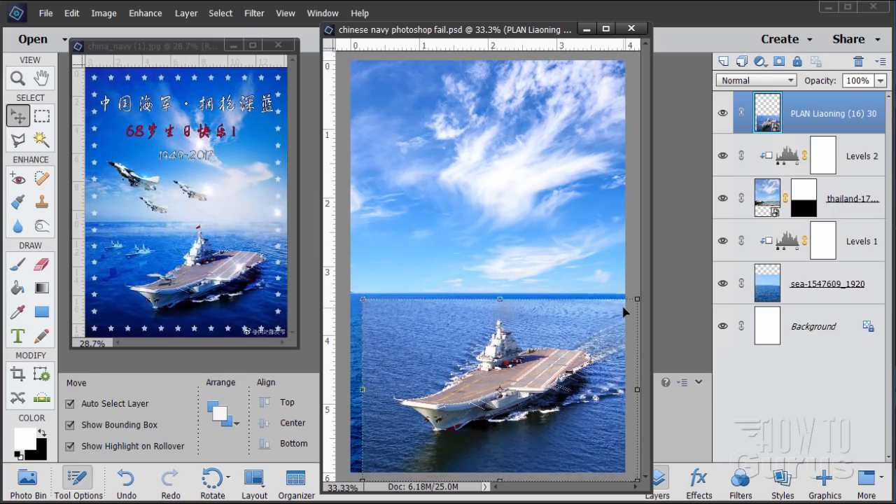
key("Up")
key("Up")
key("Up")
key("Up")
key("Up")
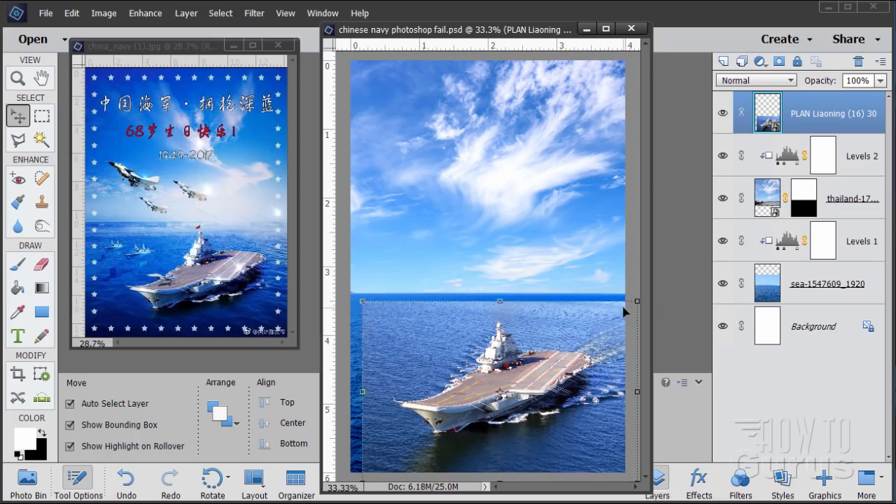
key("Down")
key("Down")
key("Down")
key("Down")
key("Down")
key("Down")
key("Up")
key("Down")
key("Up")
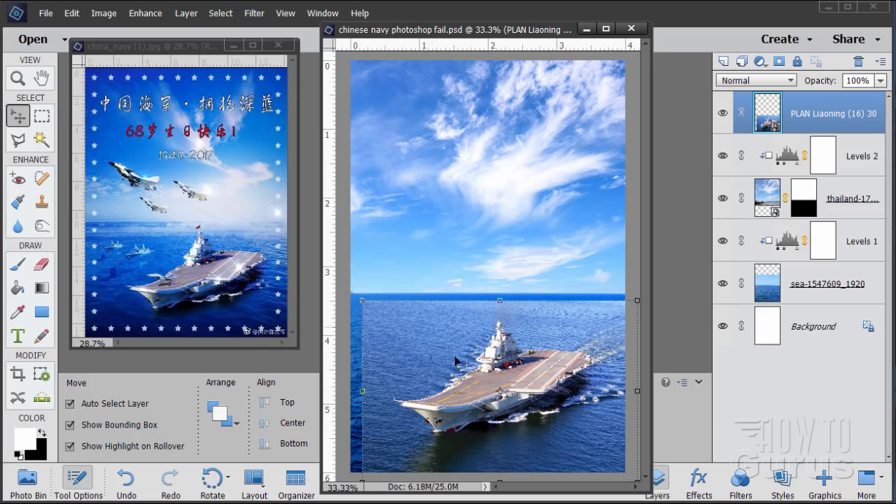
Step: Start a Polygonal Lasso outline at the carrier's bow waterline, tracing around the protruding anchor to the bow tip and the front deck edge
left_click_drag(322, 341, 79, 321)
left_click_drag(652, 369, 791, 355)
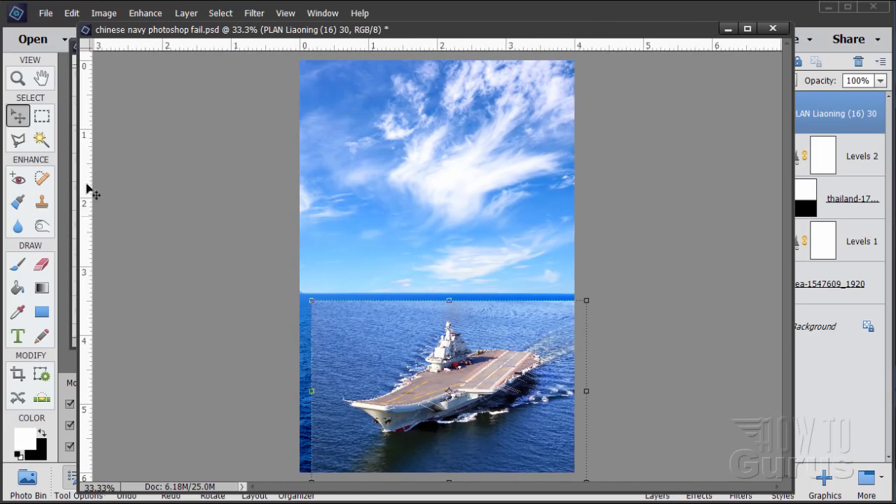
left_click(17, 78)
left_click(470, 392)
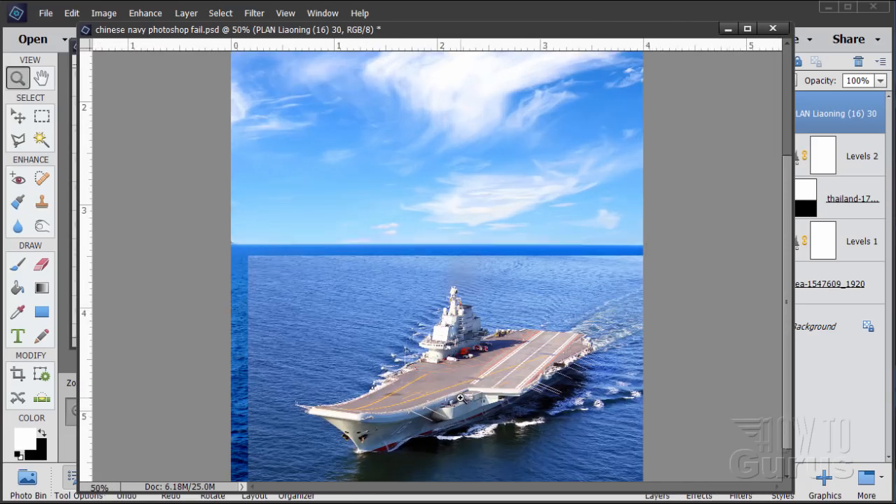
left_click(456, 397)
left_click(456, 398)
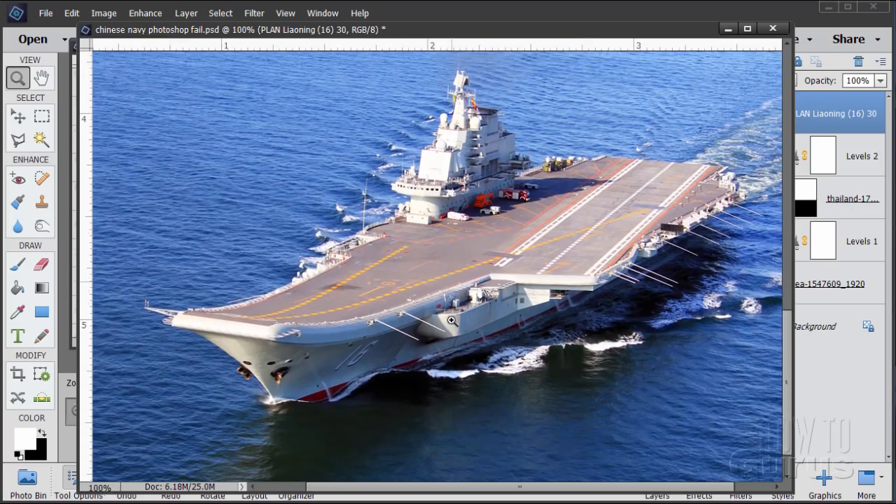
left_click(420, 369)
scroll(374, 330, "down", 1)
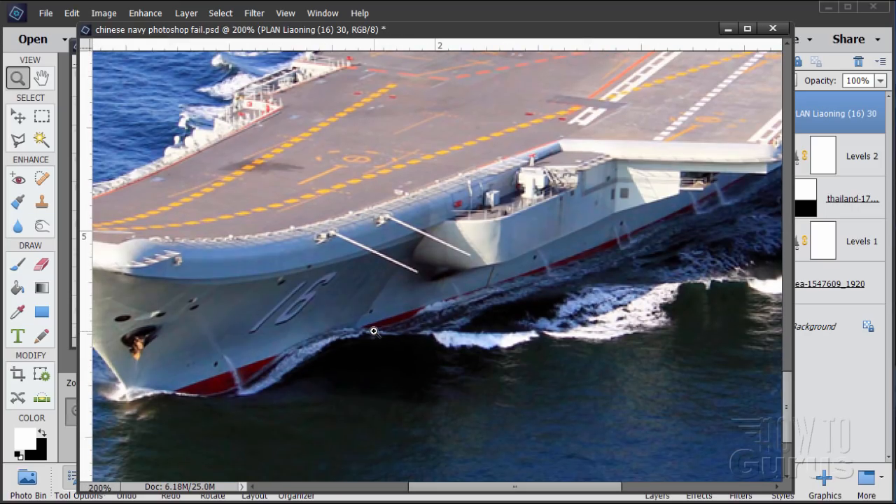
scroll(374, 330, "down", 1)
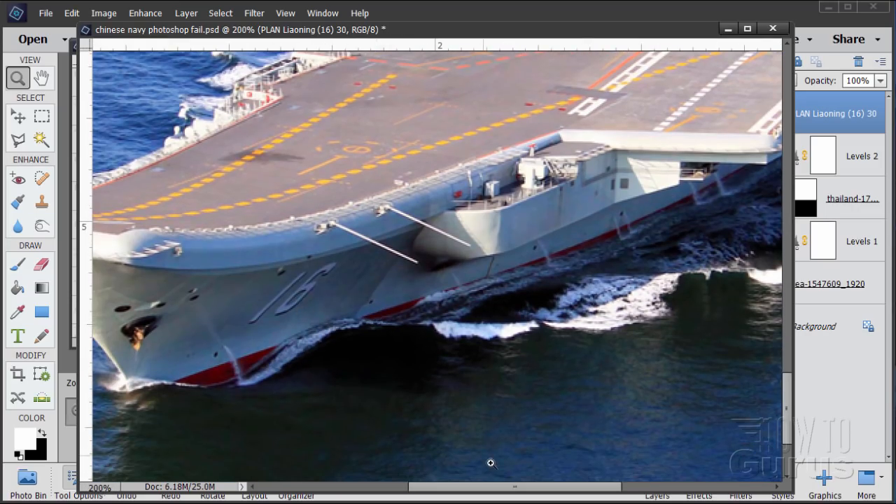
left_click_drag(495, 492, 406, 492)
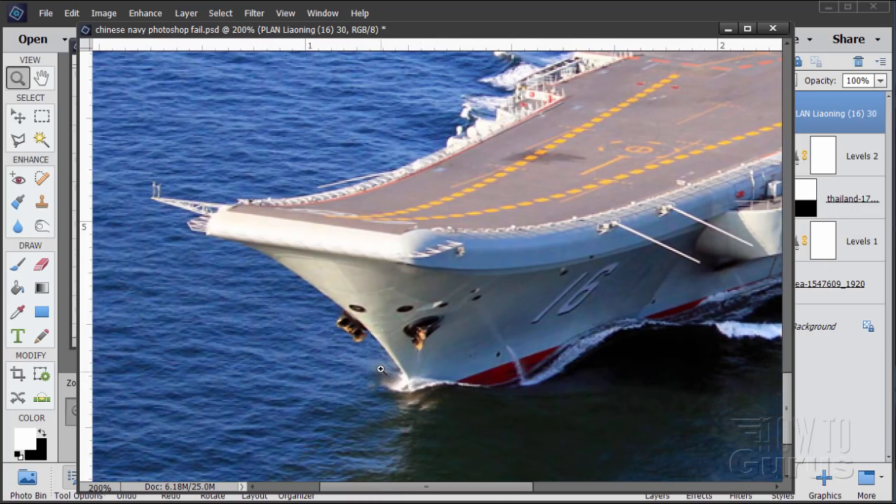
key("l")
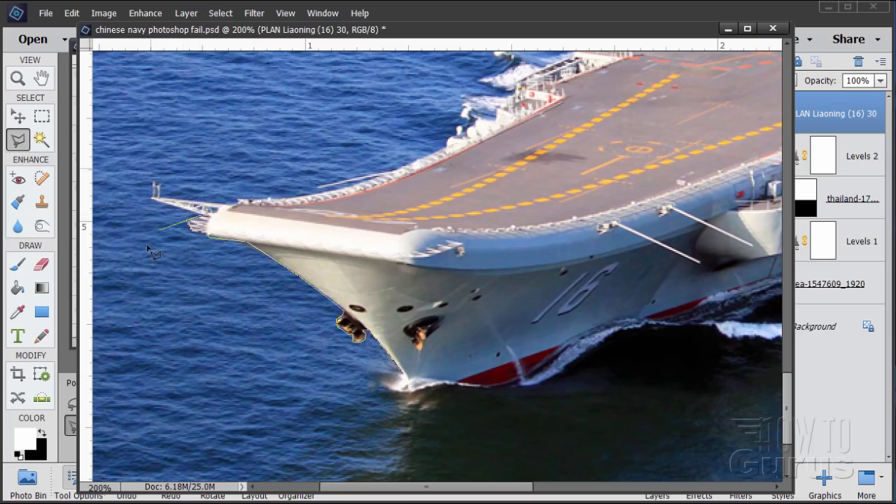
left_click(153, 197)
left_click(233, 203)
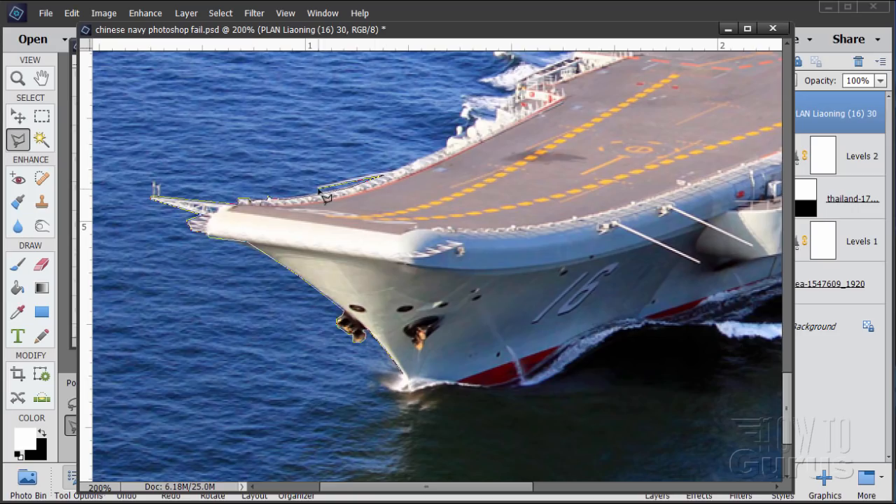
Step: Continue the lasso outline along the far deck edge, tower and stern, closing the selection loosely through the water below the hull
left_click(319, 188)
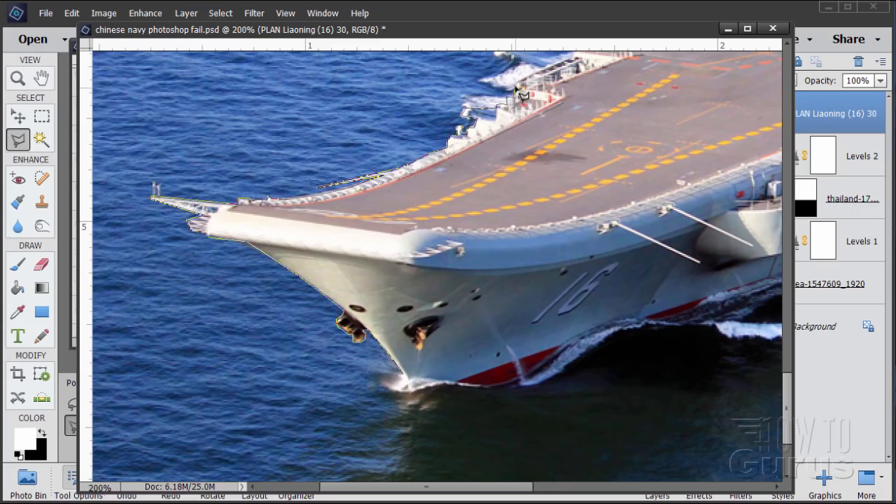
left_click(537, 71)
scroll(576, 60, "up", 1)
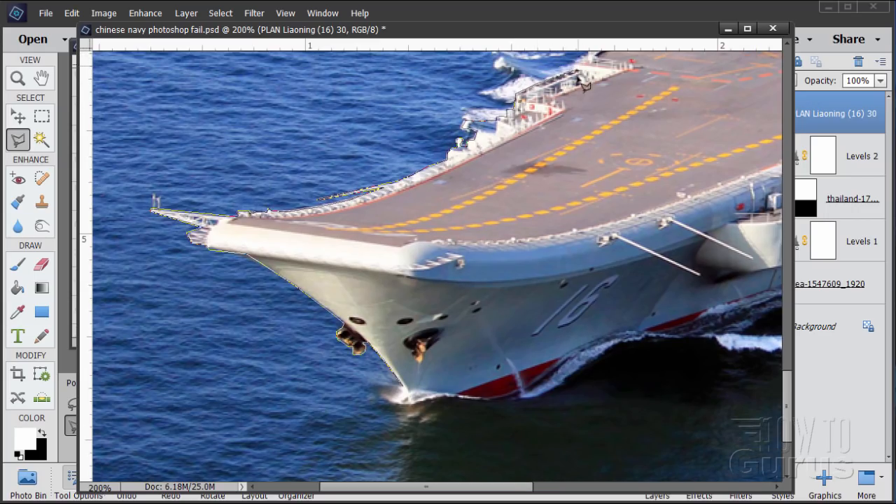
scroll(574, 62, "up", 4)
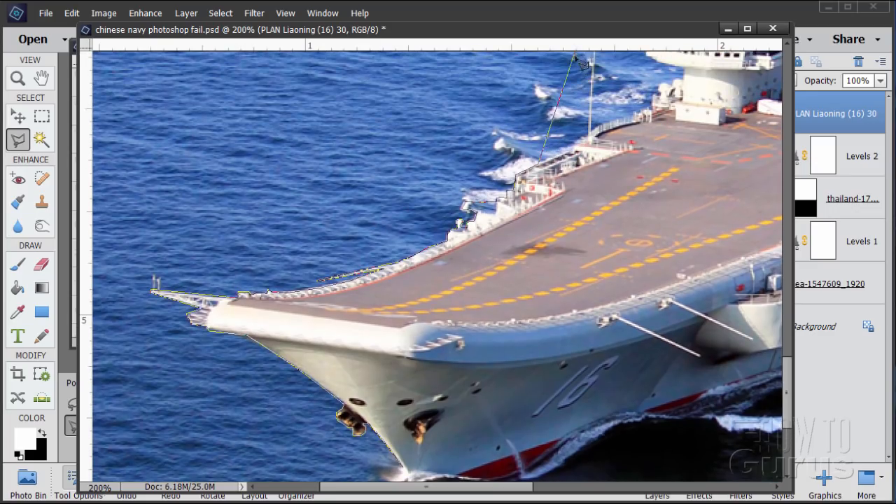
scroll(573, 56, "up", 2)
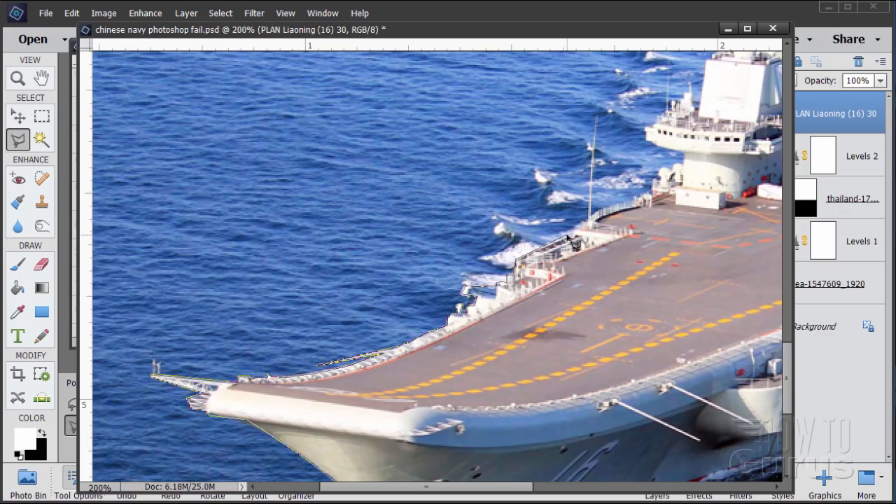
left_click_drag(567, 235, 324, 313)
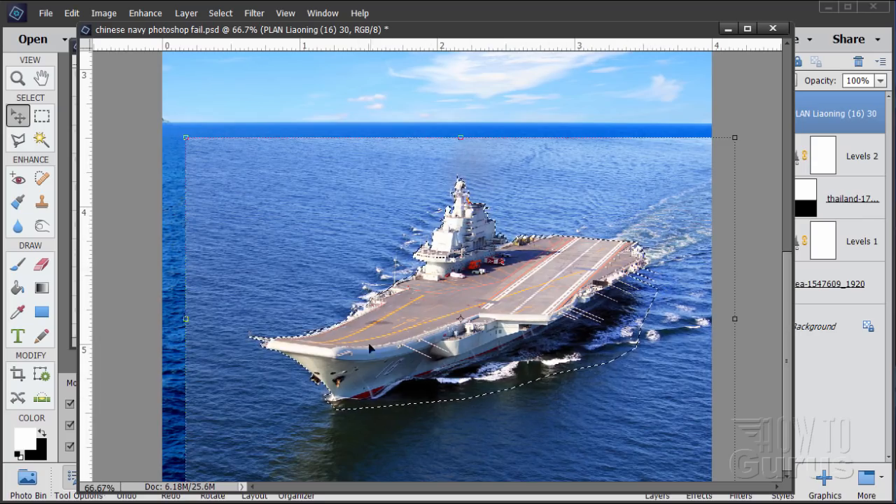
Step: Add a layer mask to the PLAN Liaoning layer from the carrier selection
left_click_drag(684, 38, 596, 31)
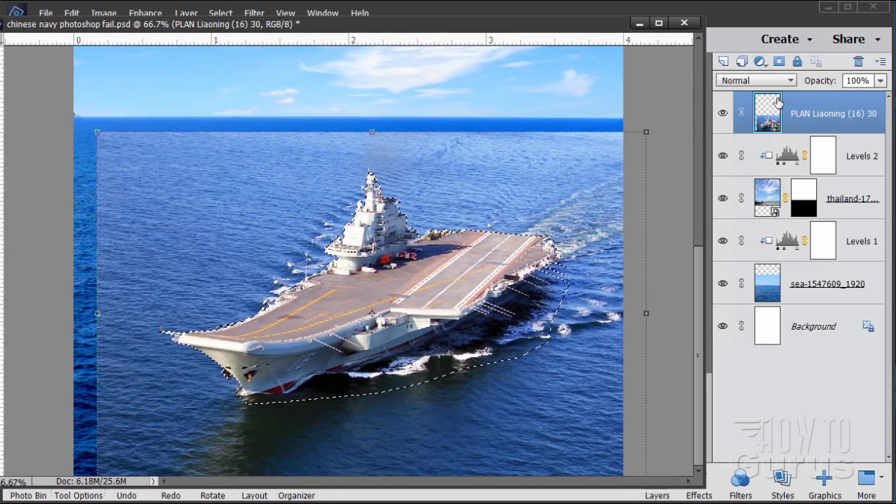
left_click(780, 61)
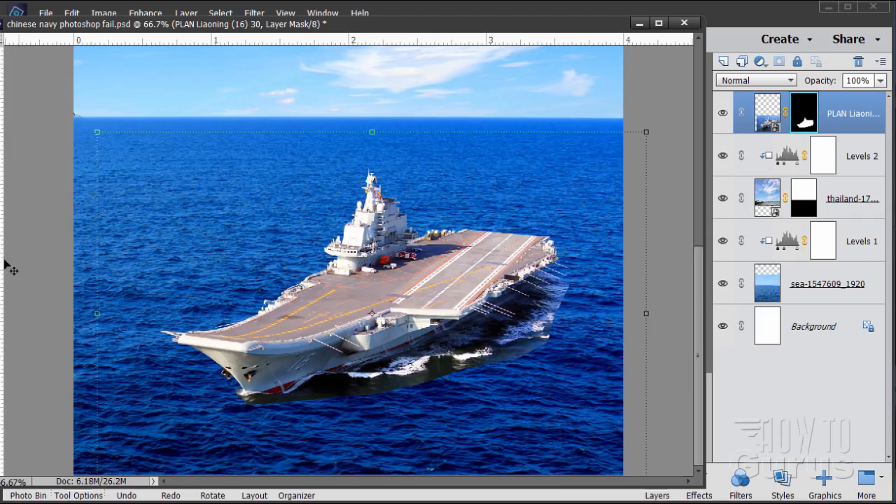
left_click_drag(3, 264, 89, 271)
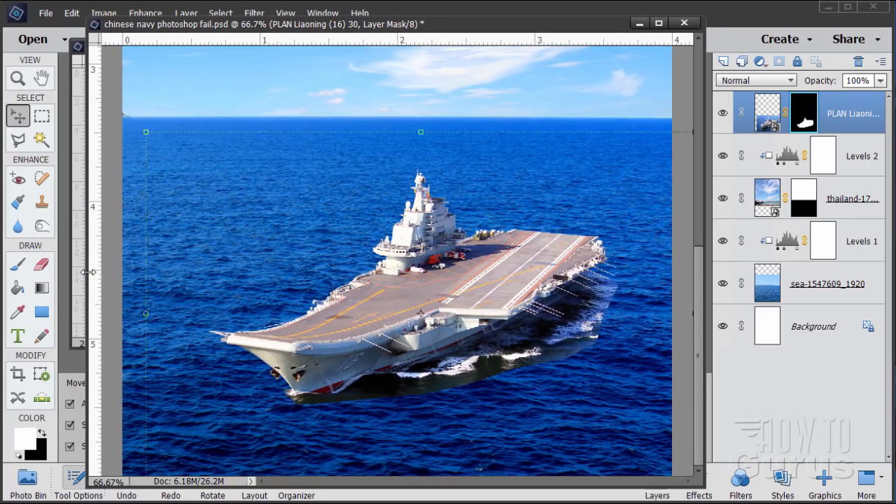
Step: Paint black on the carrier's layer mask with a soft 100 px brush, blending the water and wake edges below the hull into the sea
left_click(18, 266)
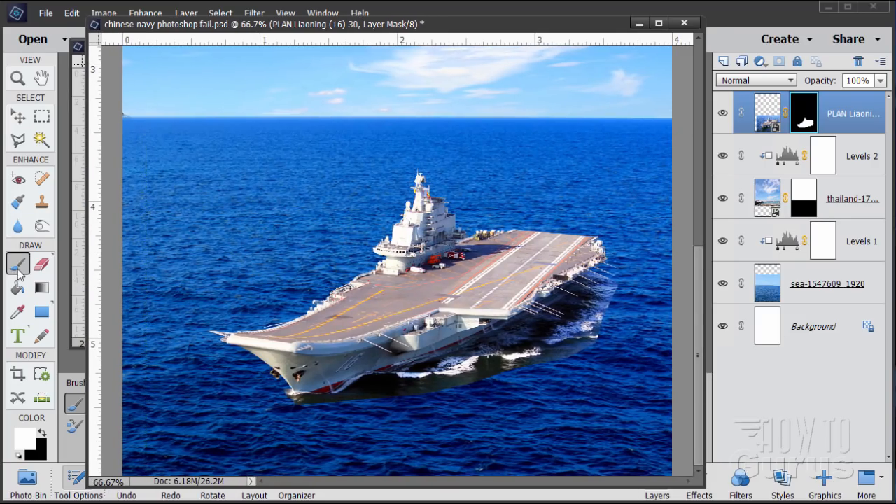
left_click(42, 435)
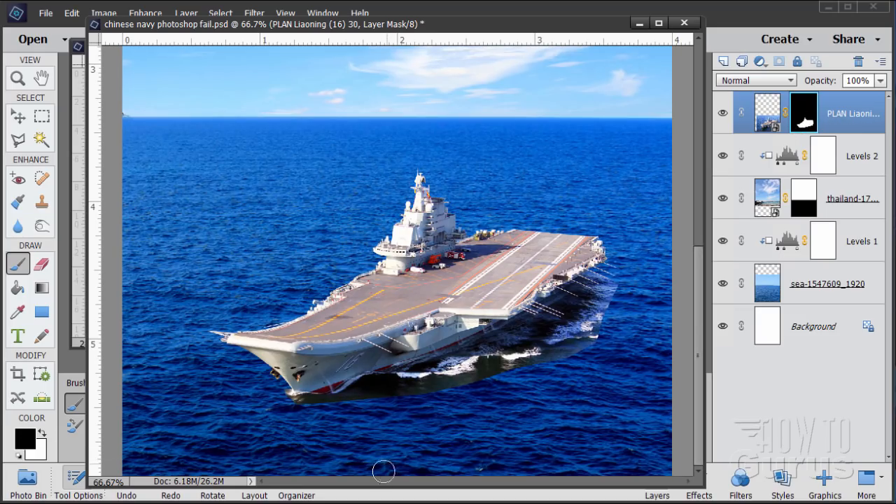
left_click_drag(379, 471, 374, 367)
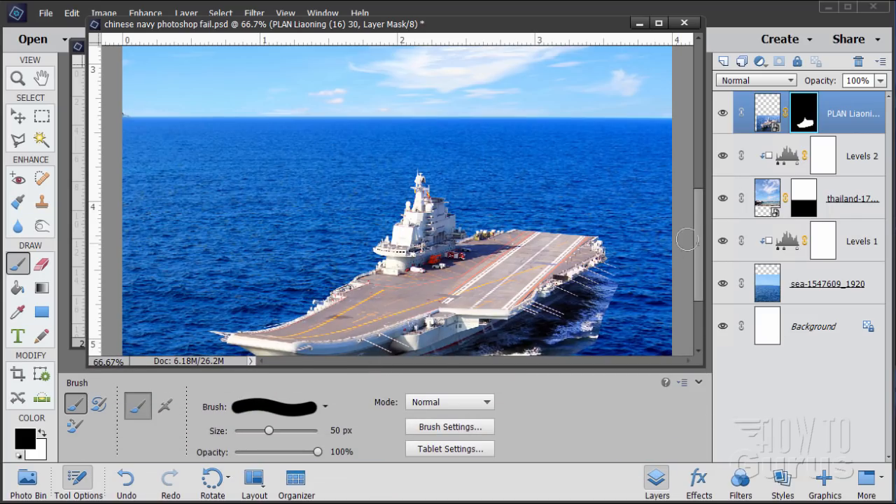
left_click_drag(701, 253, 702, 298)
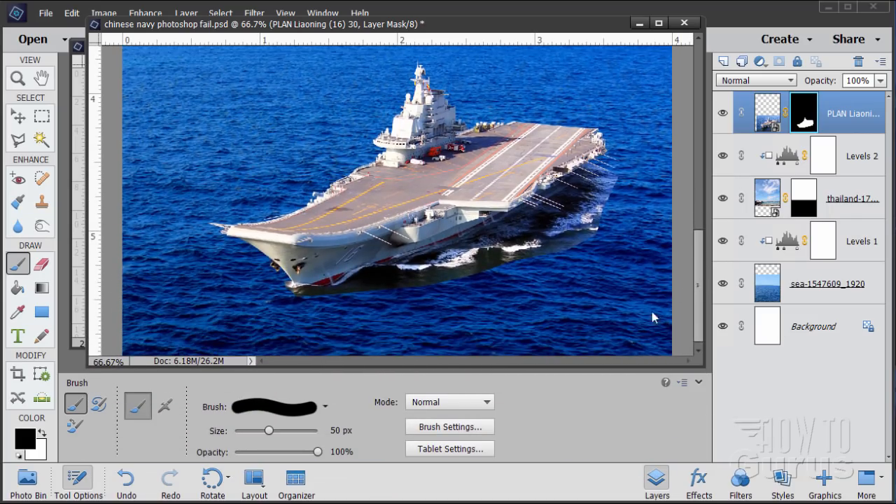
left_click(294, 413)
scroll(310, 354, "down", 6)
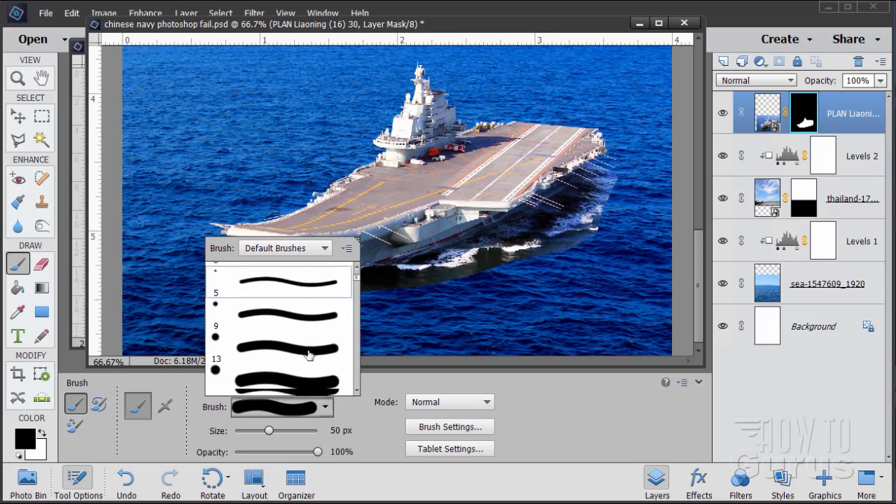
scroll(310, 354, "down", 8)
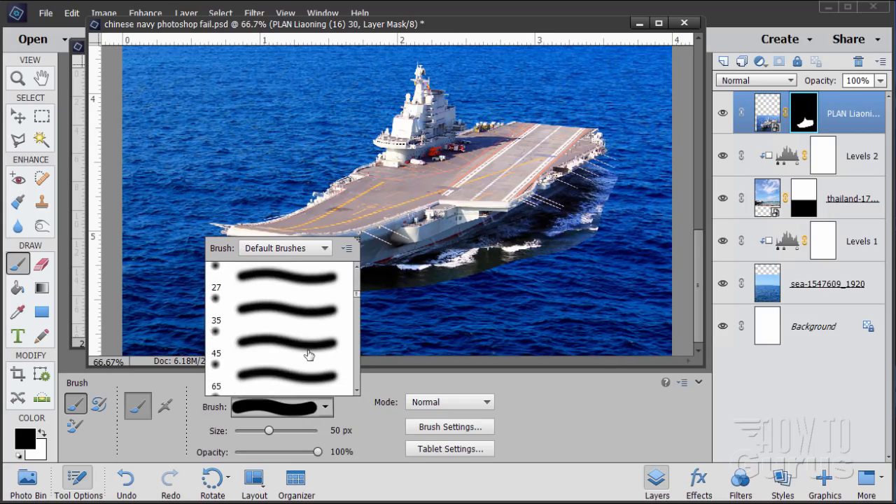
left_click(258, 336)
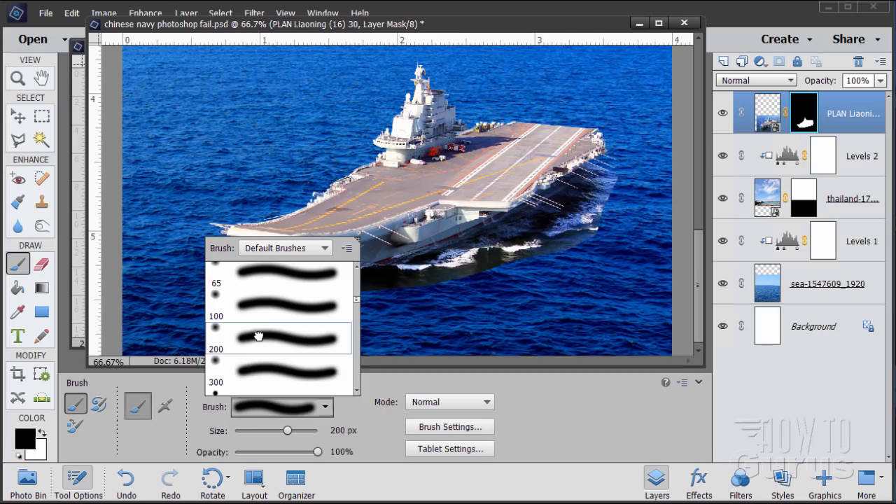
key("Return")
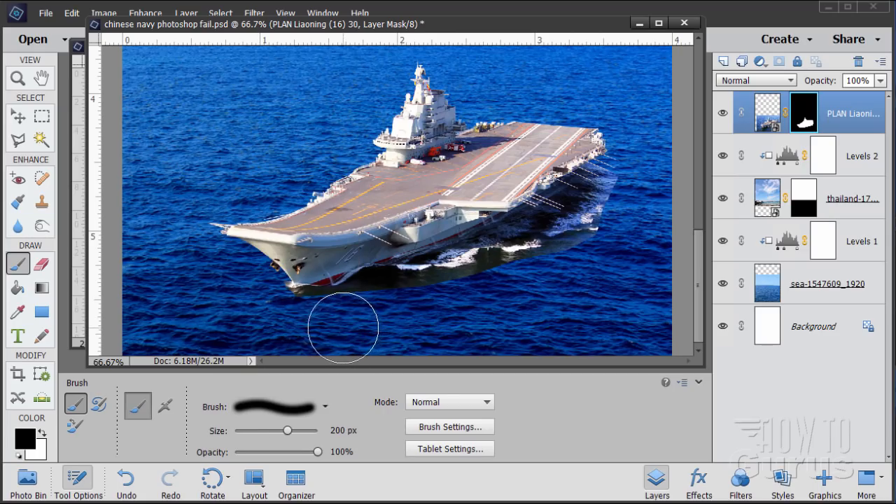
left_click(259, 408)
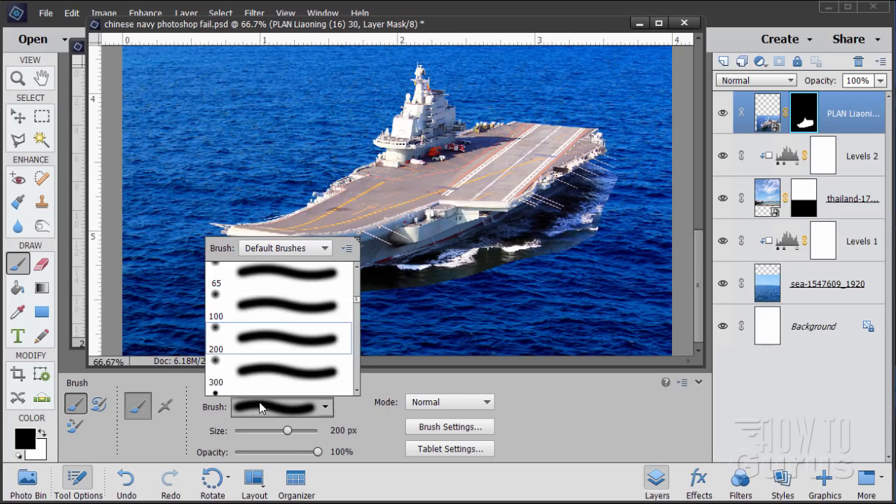
double_click(263, 306)
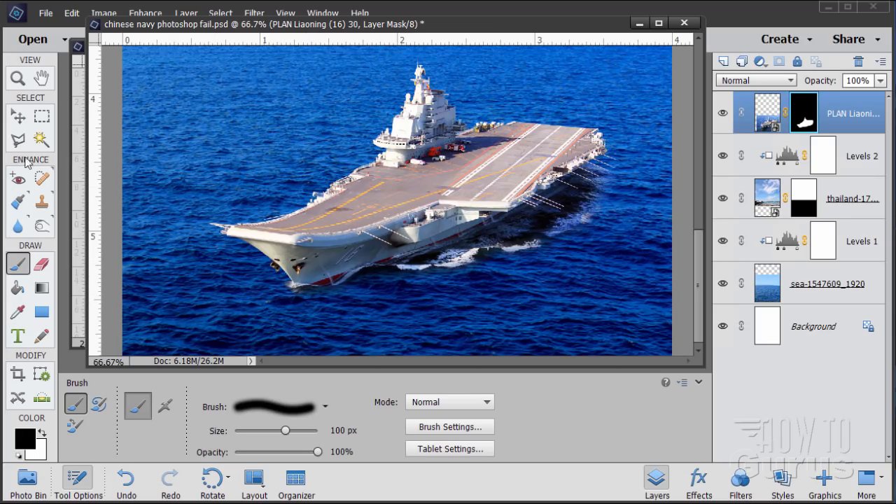
Step: Show the composite at 33.3% beside the china_navy reference poster to compare the carrier's colour
left_click(17, 116)
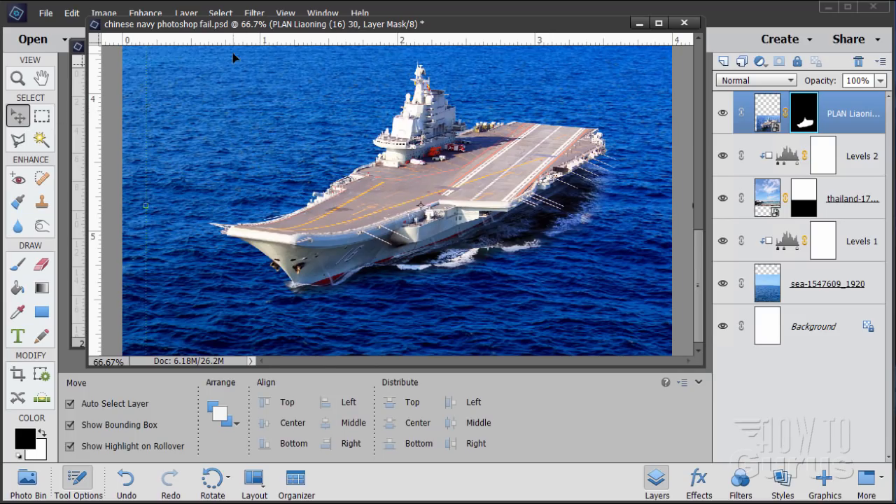
left_click(19, 78)
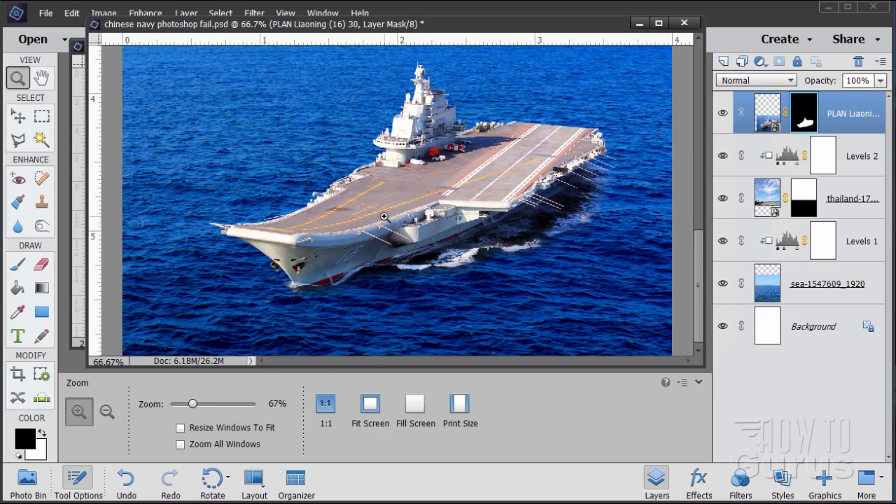
left_click(430, 217, "alt")
left_click(430, 217, "alt")
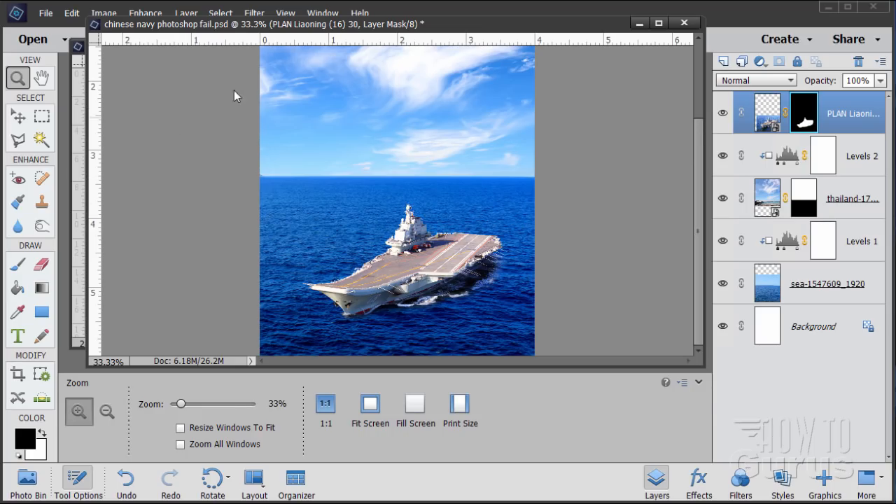
left_click_drag(86, 241, 300, 260)
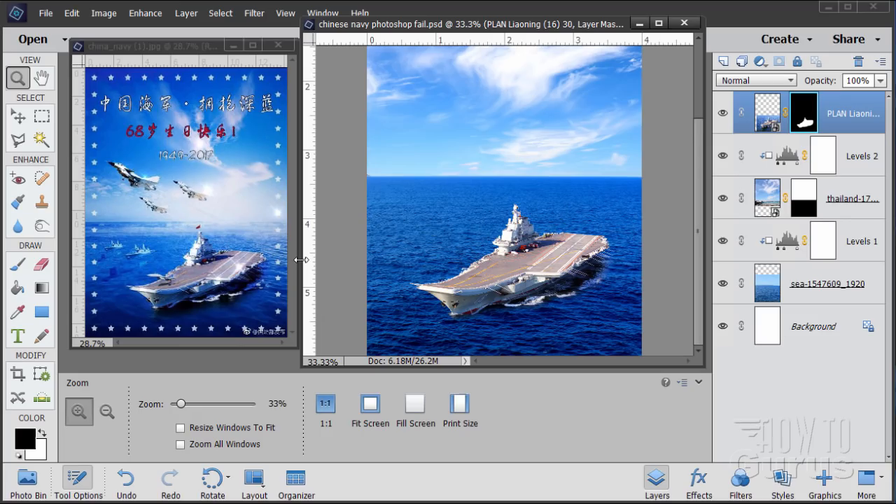
Step: Add a Photo Filter adjustment layer clipped to the PLAN Liaoning carrier layer, using Cooling Filter (LBB) at 25% density
key("v")
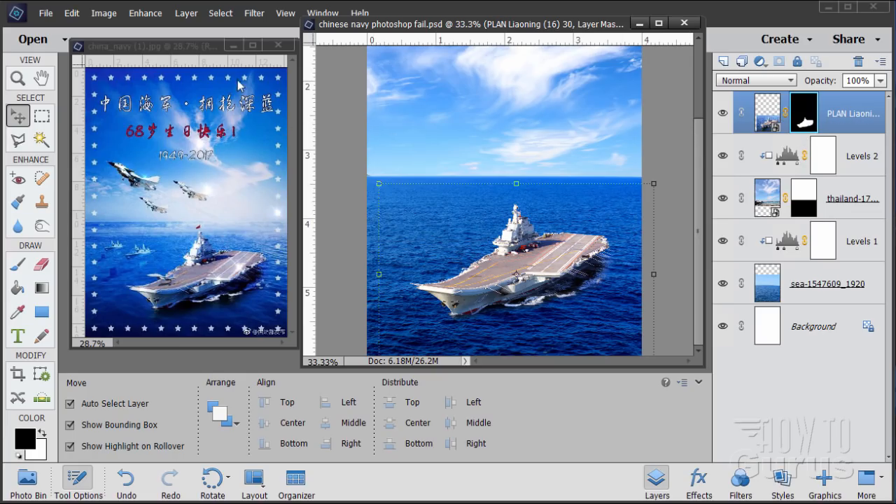
left_click(185, 14)
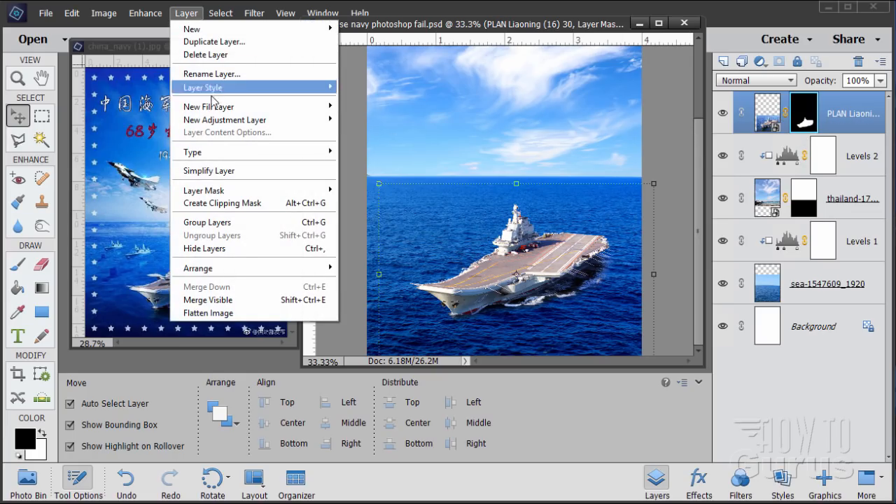
mouse_move(226, 121)
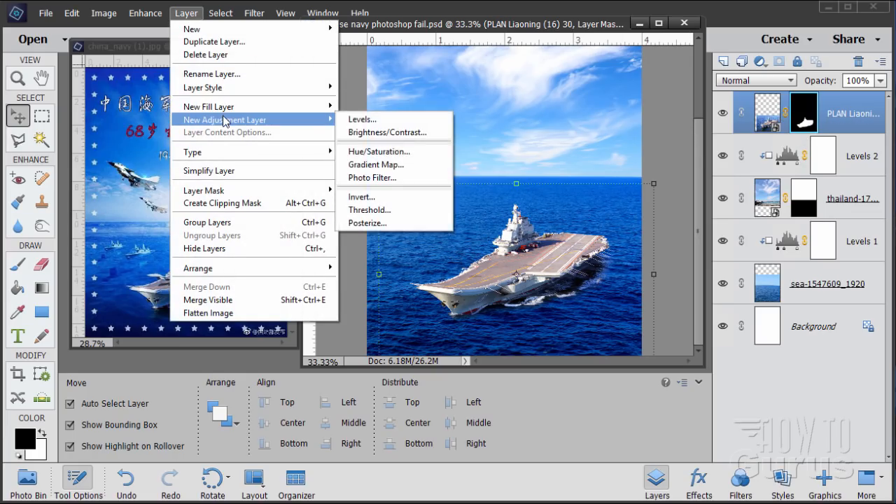
left_click(365, 180)
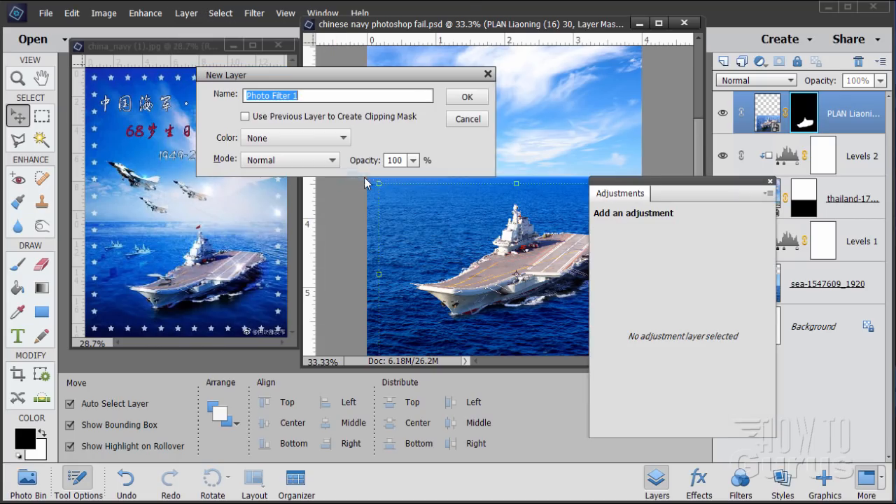
left_click(260, 117)
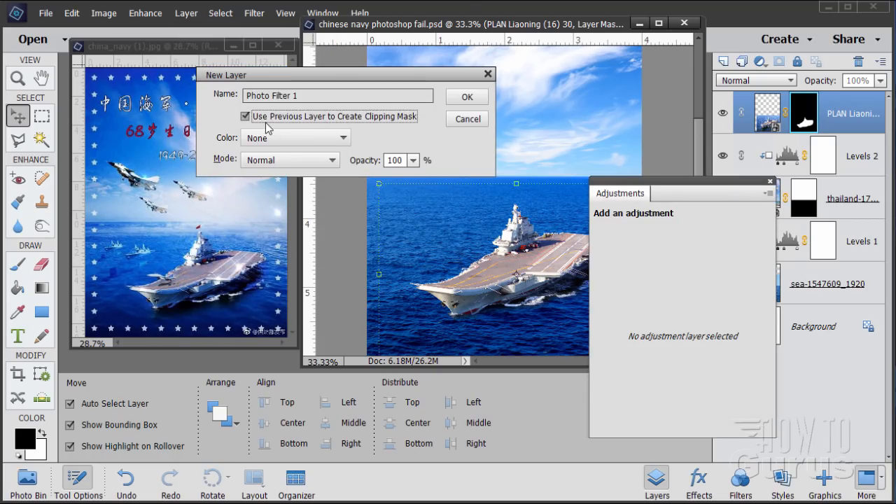
left_click(465, 99)
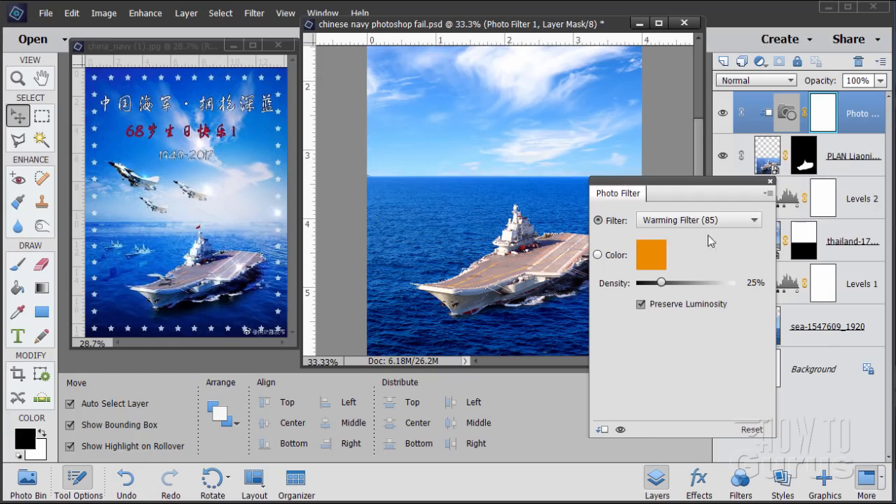
left_click(706, 222)
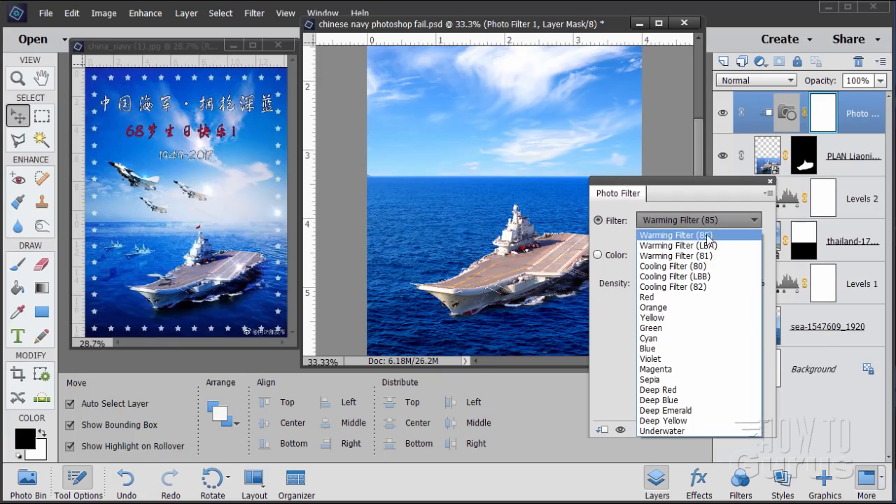
left_click(702, 277)
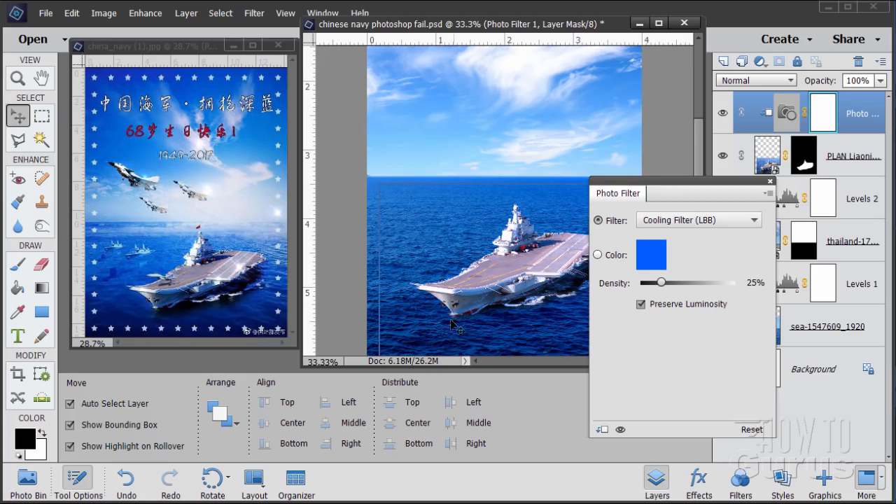
left_click(770, 182)
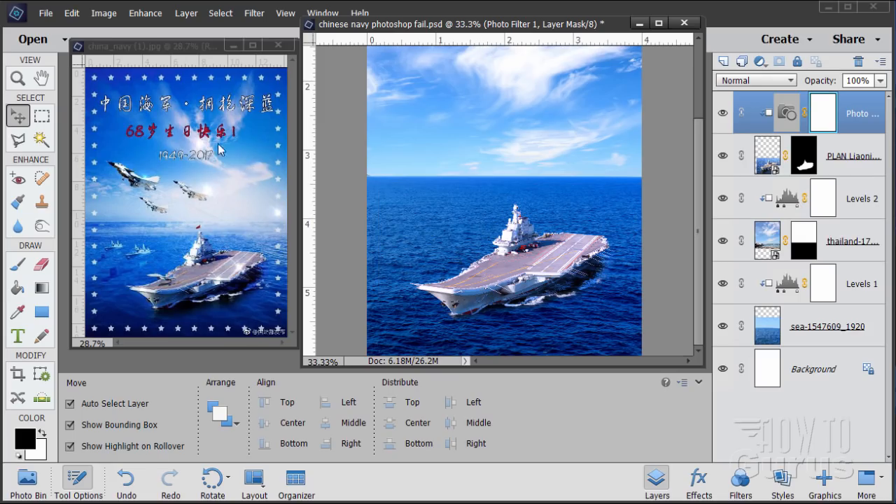
Step: Add a Levels adjustment layer clipped to the carrier and raise its black input level to about 47
left_click(186, 12)
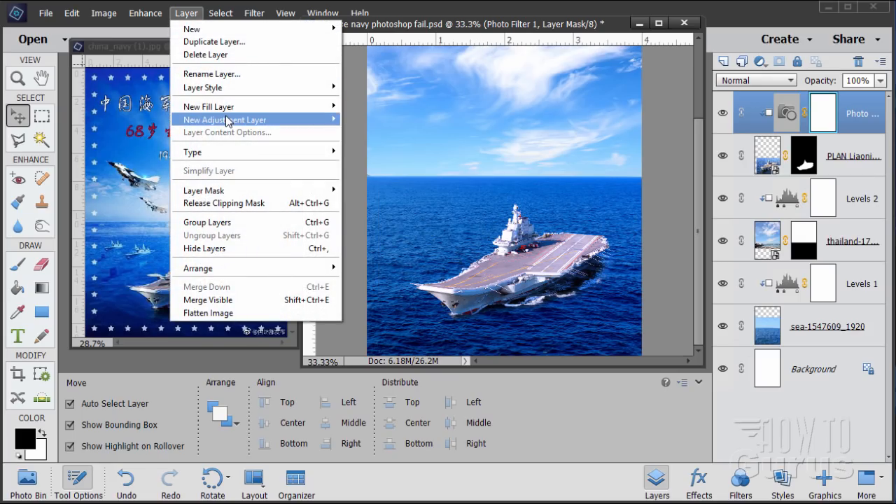
mouse_move(227, 121)
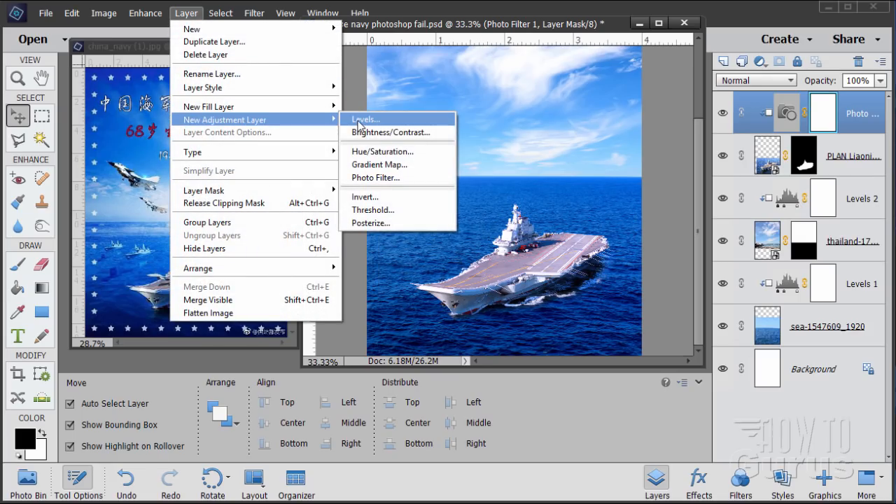
left_click(359, 119)
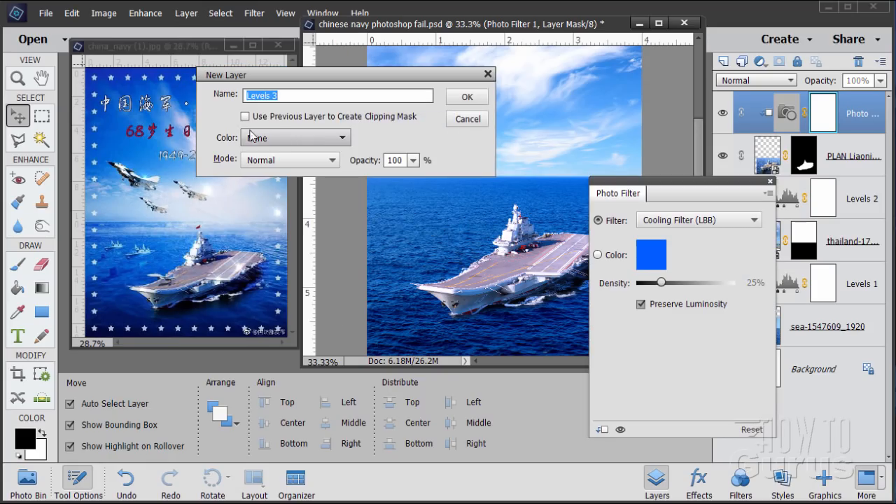
left_click(245, 117)
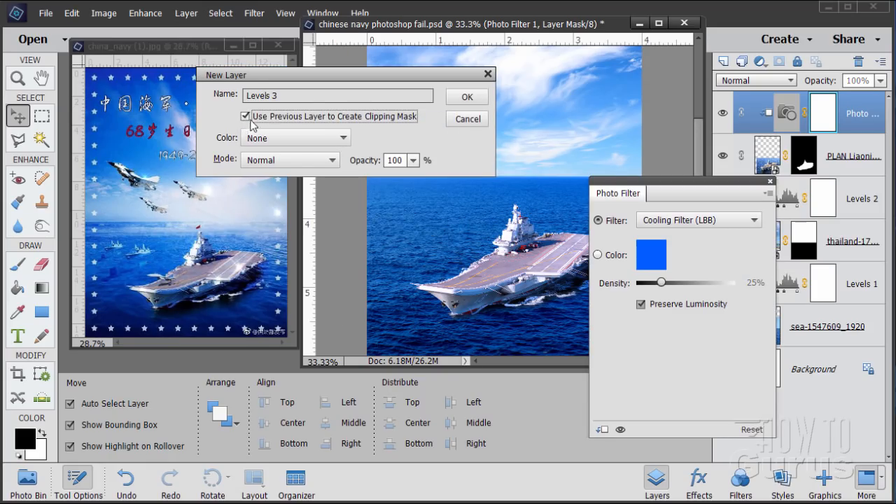
left_click(465, 102)
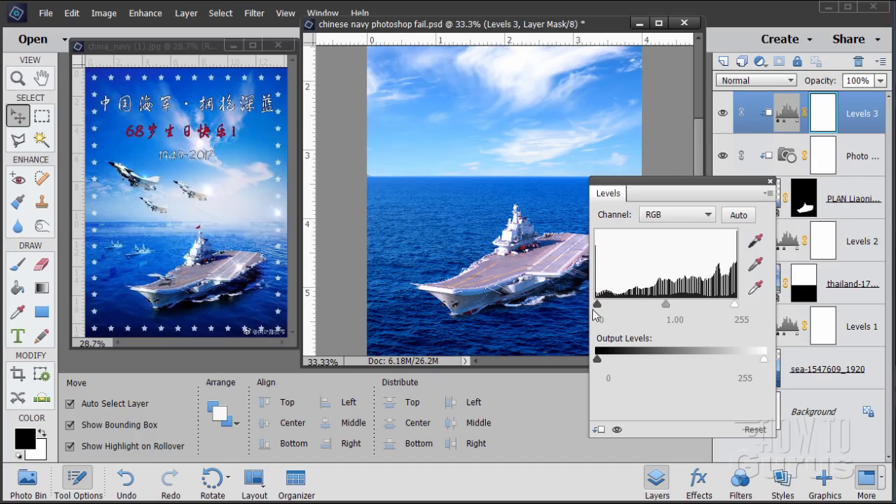
left_click_drag(597, 306, 625, 305)
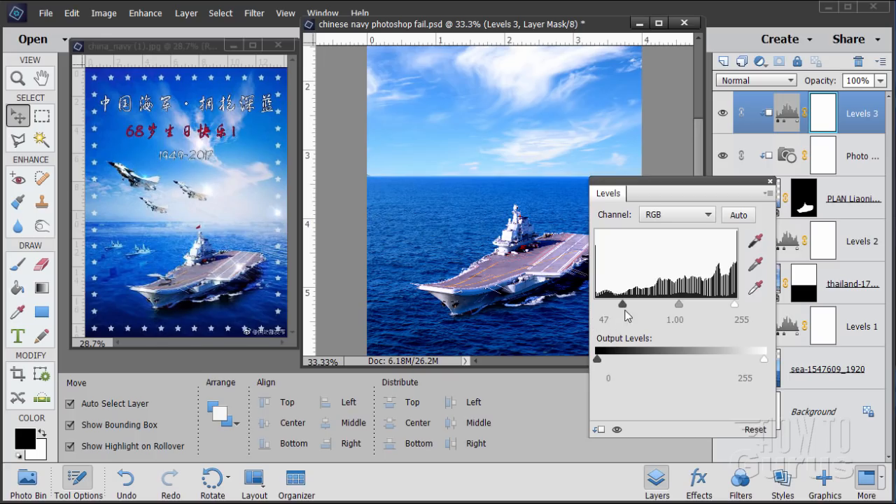
left_click_drag(623, 305, 620, 305)
left_click(770, 182)
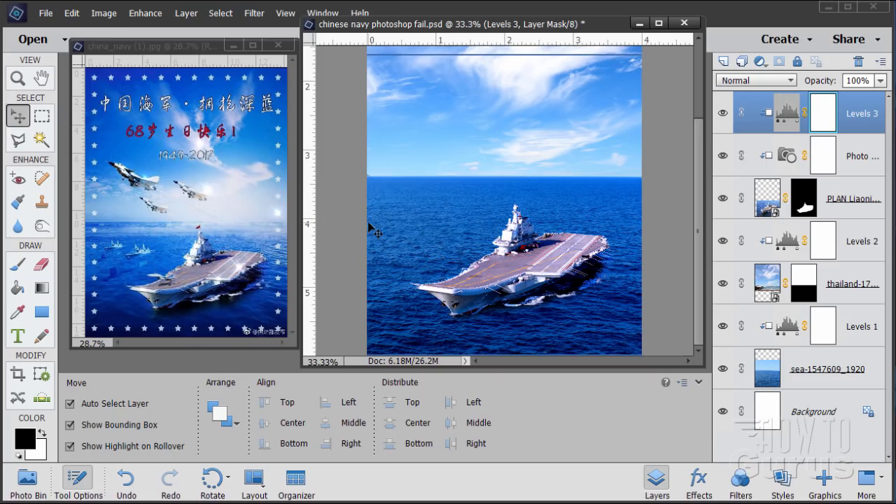
Step: Place china-flag-759.jpg as a new top layer and scale it down to a small flag beside the carrier's tower
left_click(46, 13)
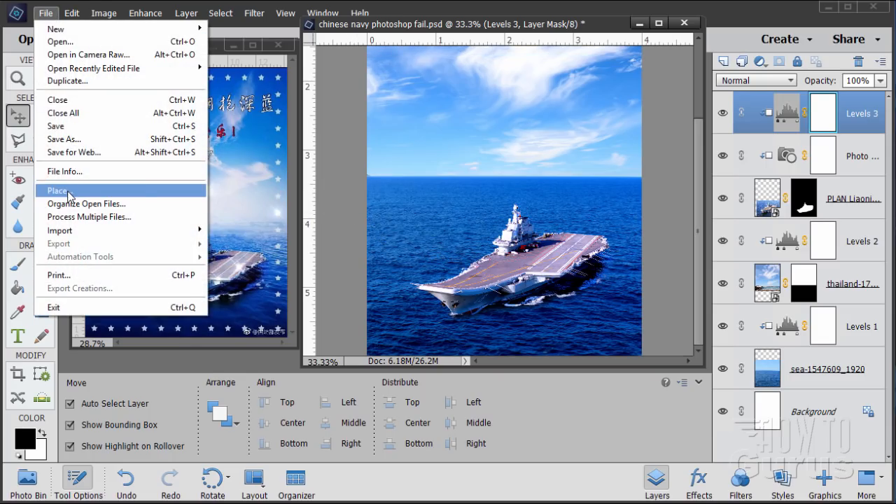
left_click(69, 193)
left_click(507, 151)
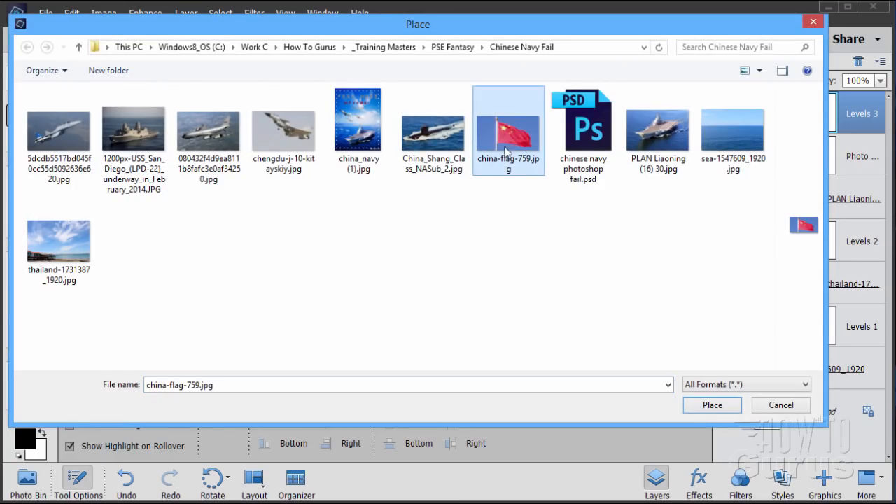
left_click(712, 405)
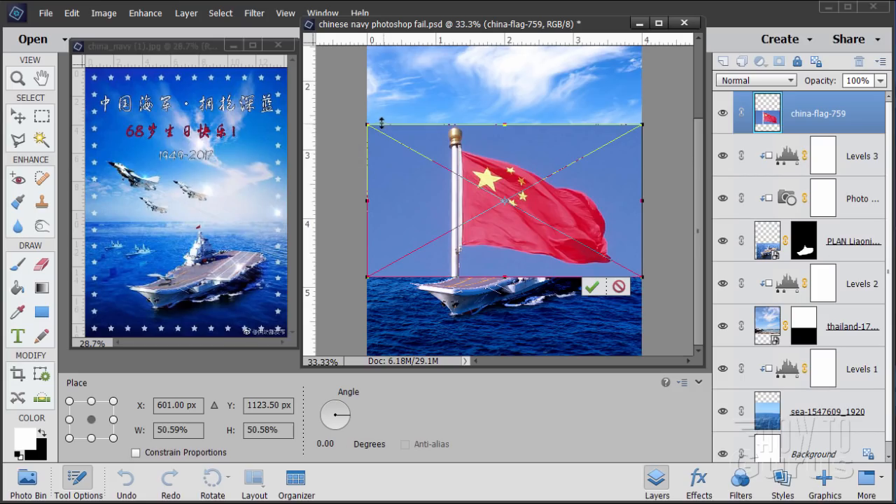
left_click(592, 287)
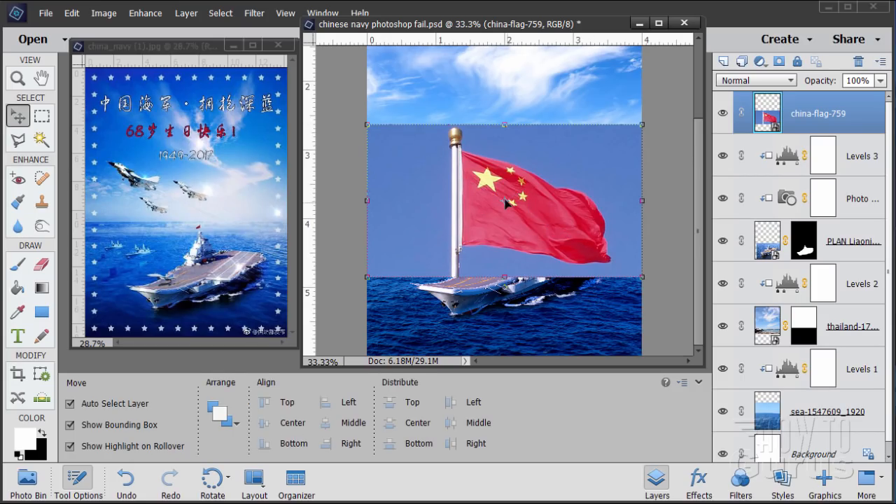
left_click_drag(367, 125, 546, 221)
left_click(526, 257)
Step: Move the small flag up and over so it sits just above the carrier's tower, working at 200% magnification
left_click(19, 79)
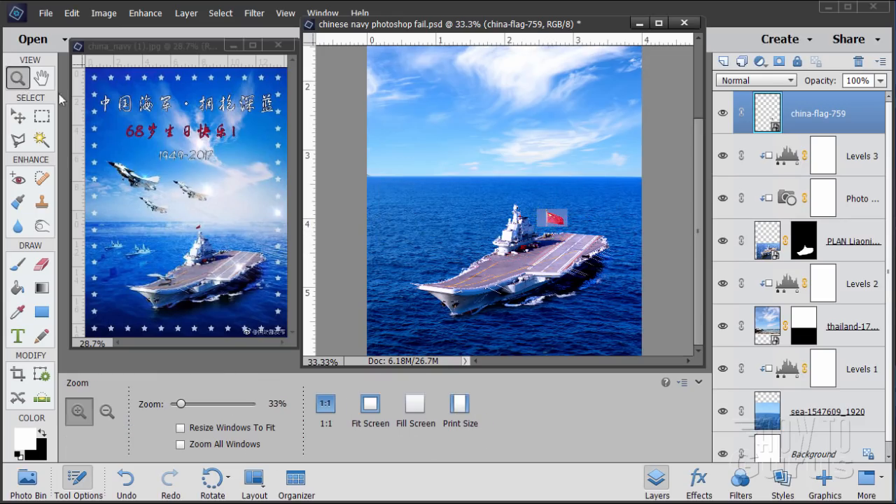
left_click(558, 226)
left_click(558, 227)
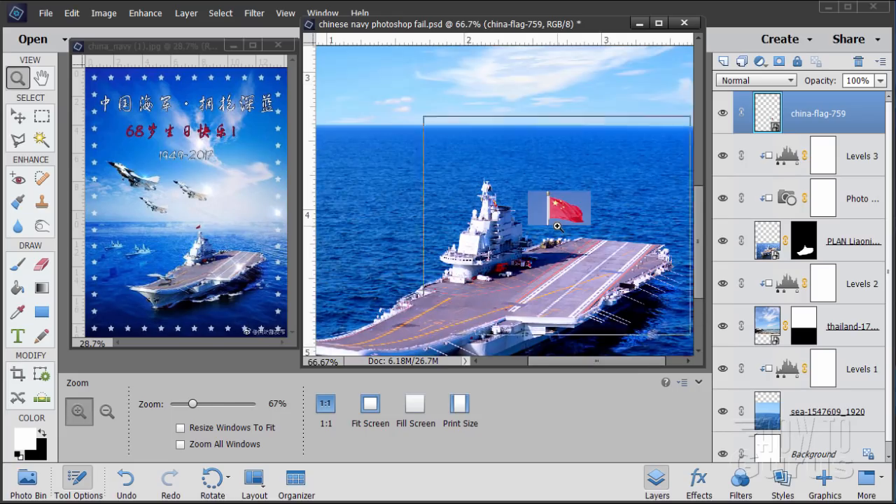
left_click(559, 225)
left_click(571, 286)
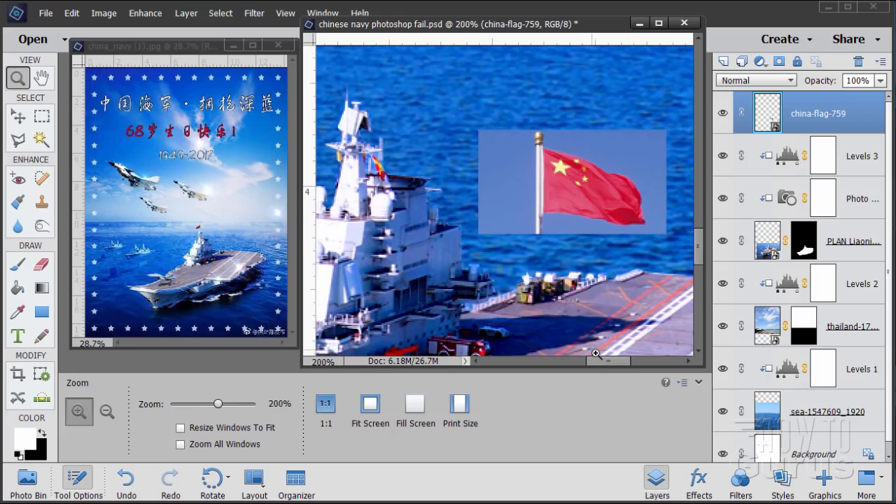
left_click_drag(601, 362, 586, 366)
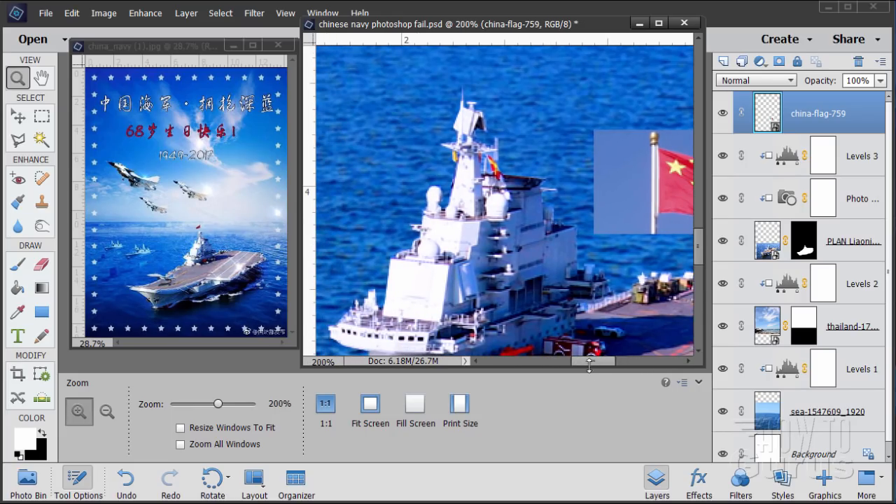
left_click_drag(701, 259, 613, 242)
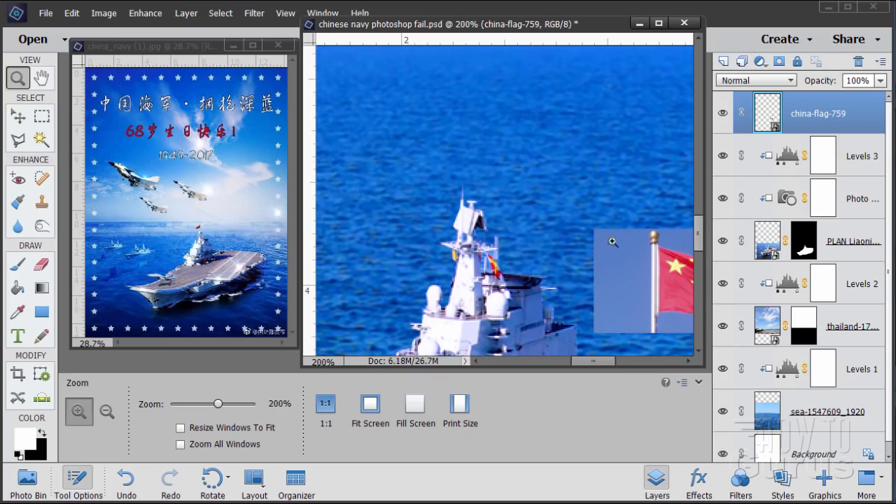
left_click(20, 117)
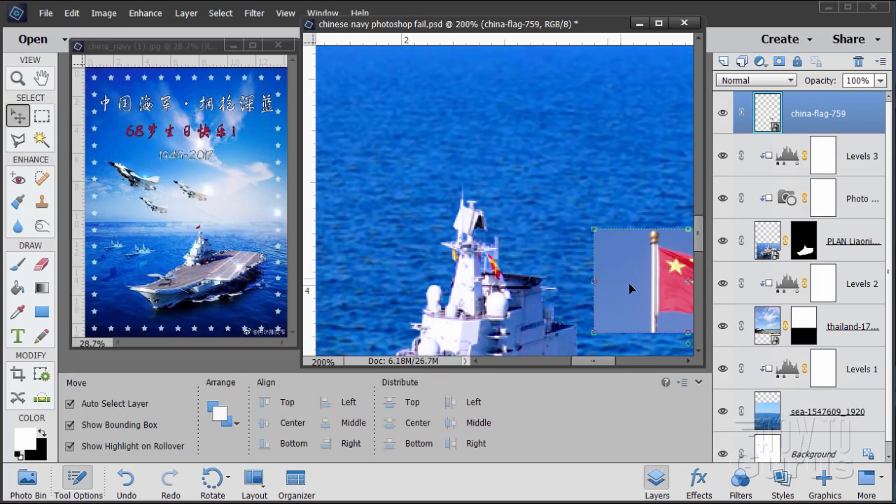
left_click_drag(630, 287, 516, 141)
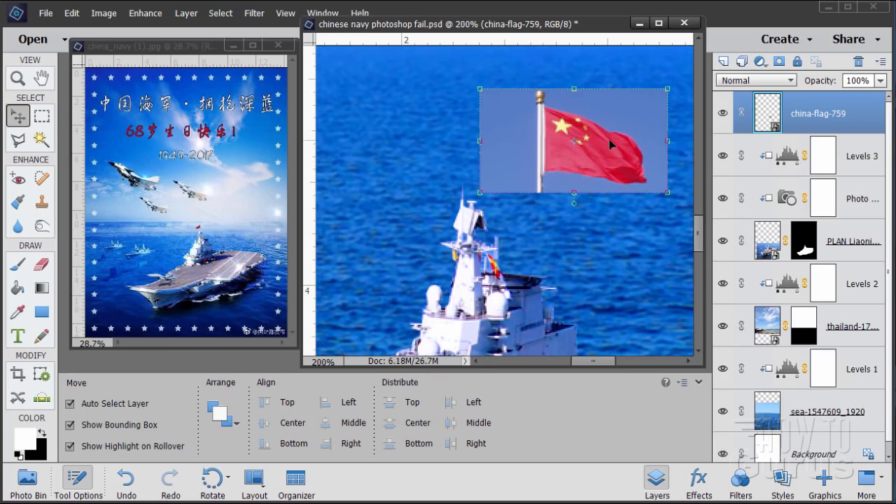
Step: Flip the china-flag-759 layer horizontally so the flag flies to the other side of its pole
left_click(105, 13)
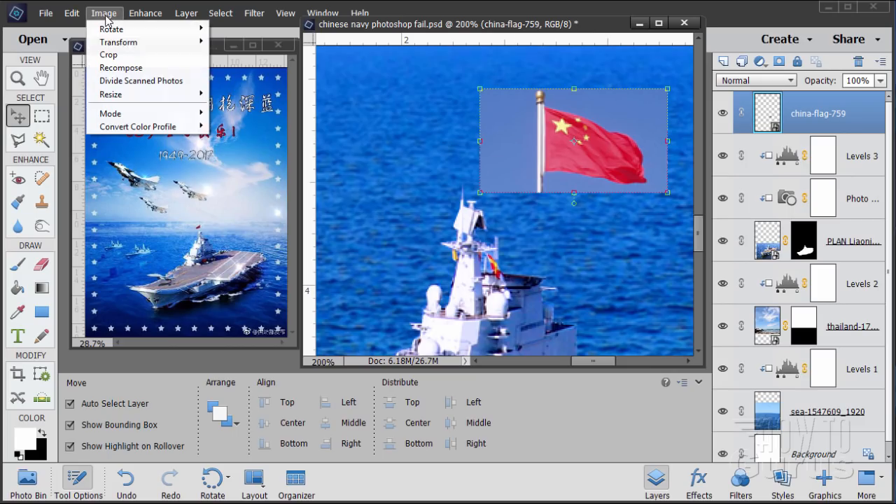
mouse_move(121, 30)
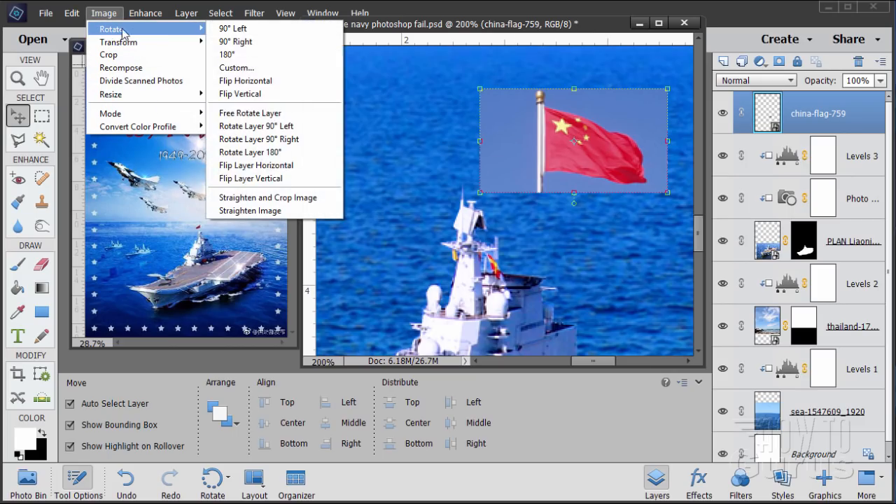
left_click(234, 166)
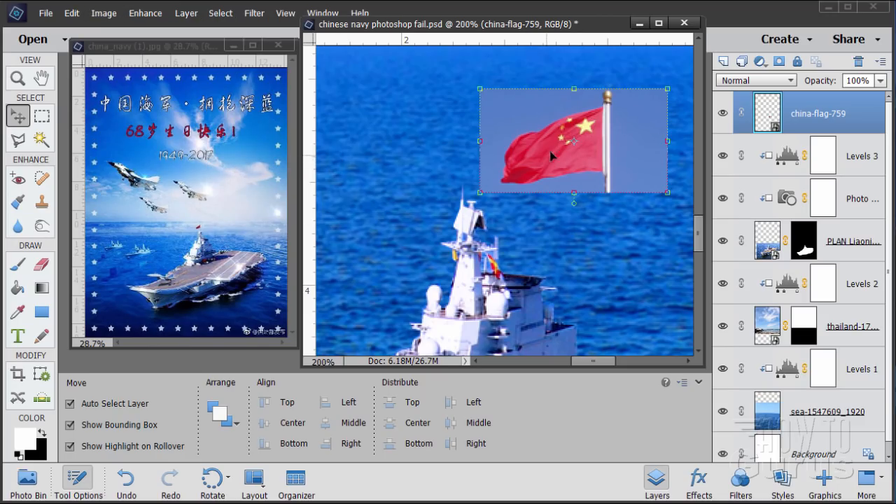
Step: Scale the flag down to about 42.8% and place it with its pole directly above the carrier tower's mast
left_click_drag(667, 88, 590, 160)
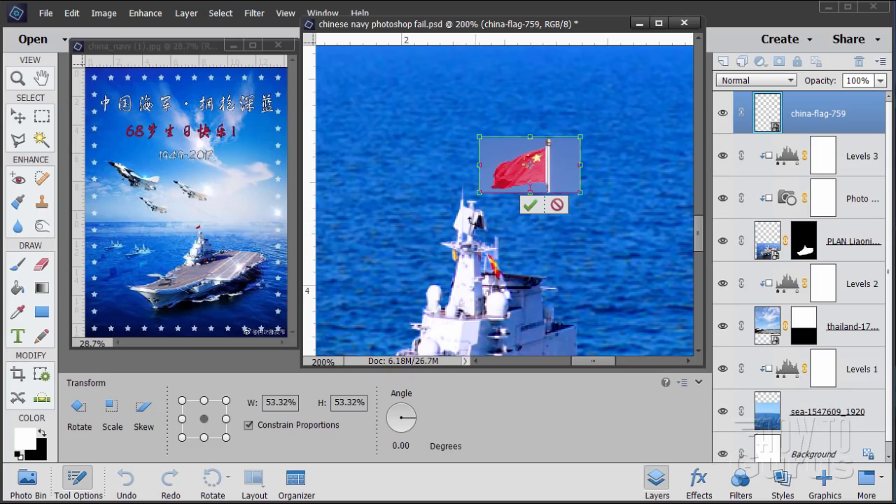
left_click_drag(581, 137, 564, 150)
left_click_drag(532, 184, 462, 177)
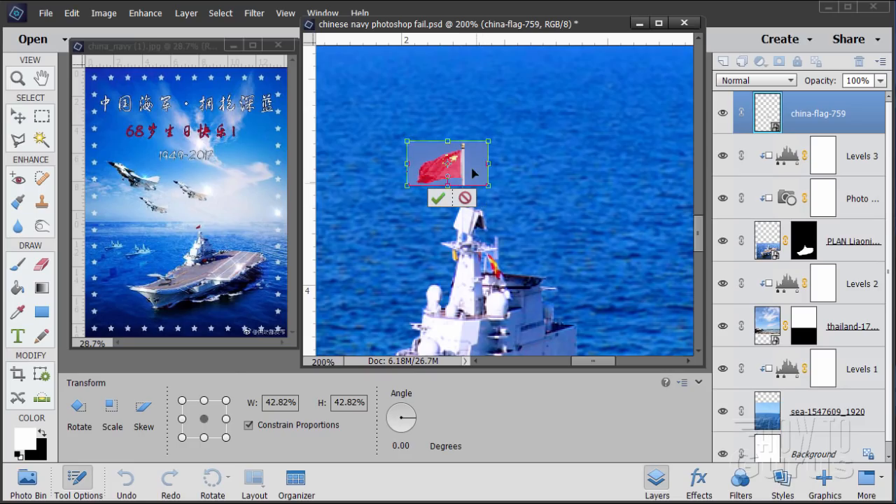
left_click(438, 198)
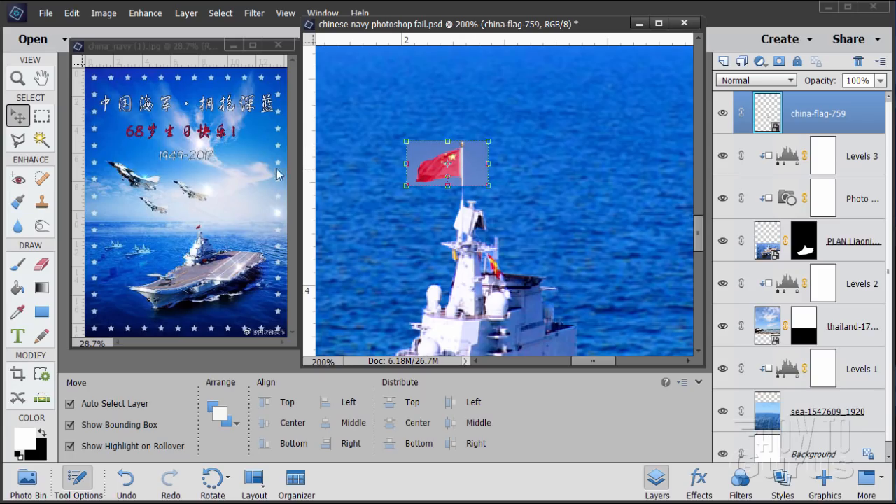
Step: Outline the flag and its pole with the Polygonal Lasso at 500% magnification, and add a layer mask from that selection
left_click(18, 78)
left_click(431, 173)
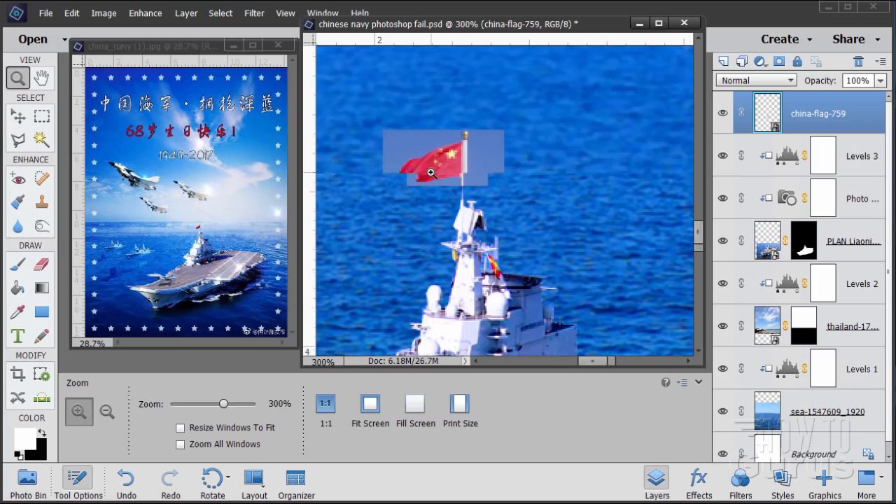
left_click(431, 172)
left_click(427, 172)
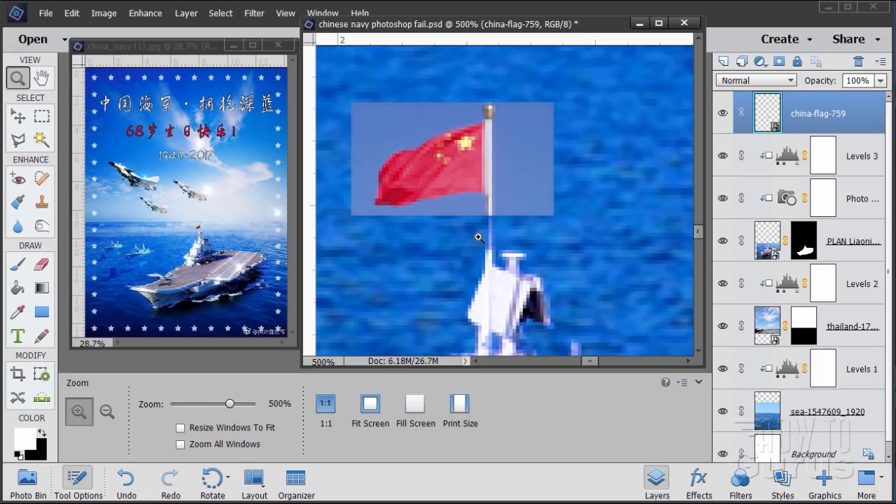
left_click_drag(587, 362, 585, 362)
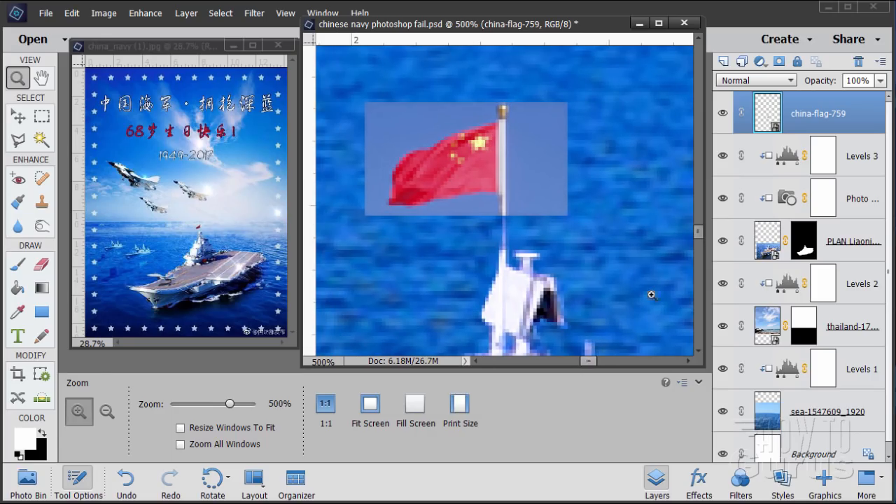
left_click(17, 139)
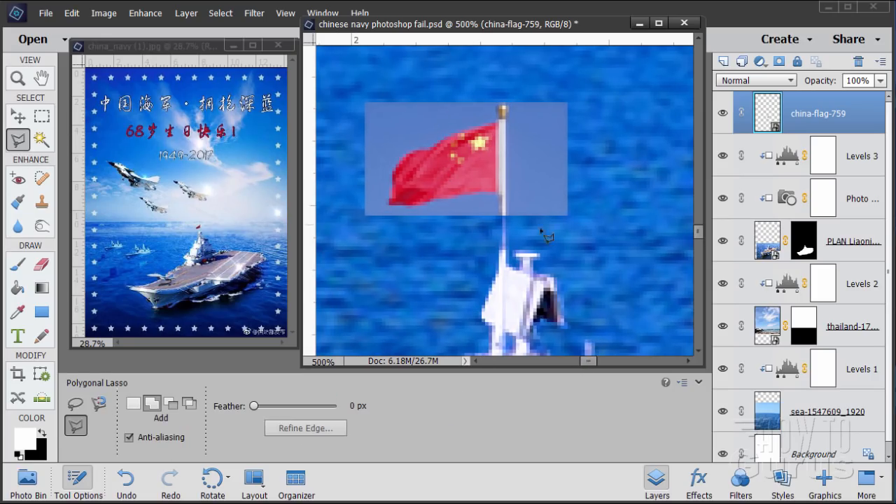
left_click(495, 193)
left_click(451, 198)
left_click(425, 205)
left_click(406, 206)
left_click(389, 203)
left_click(392, 179)
left_click(417, 150)
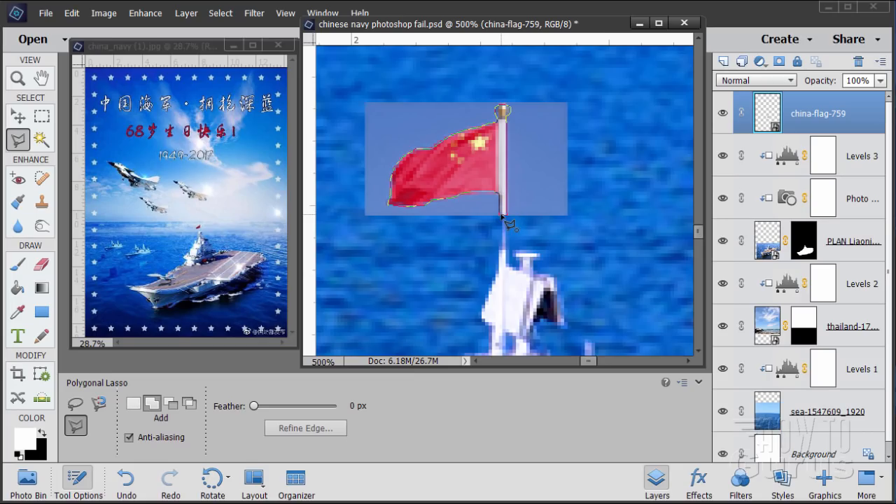
left_click(503, 217)
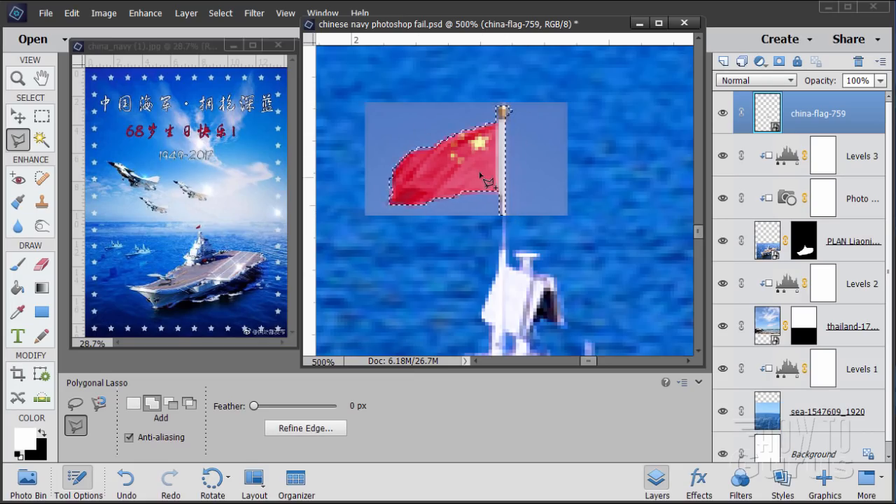
left_click(779, 61)
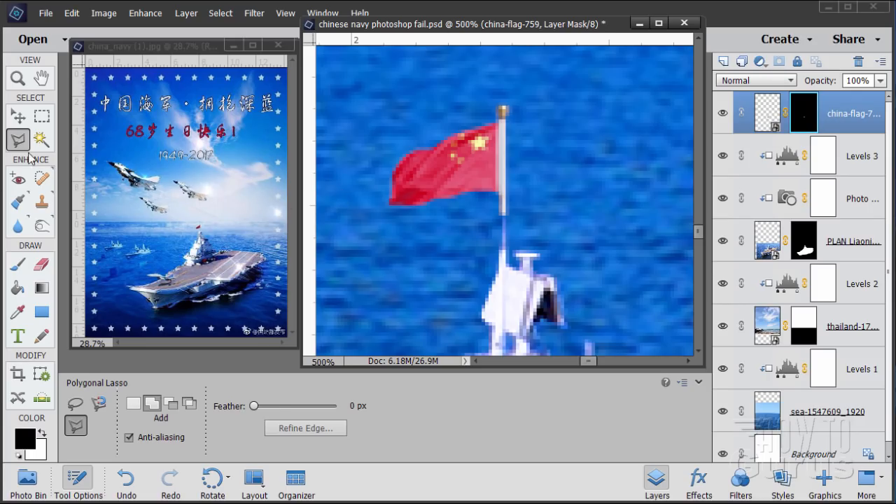
Step: Skew the flag image vertically by about -15.7° so its free end hangs lower than the pole side
left_click(17, 116)
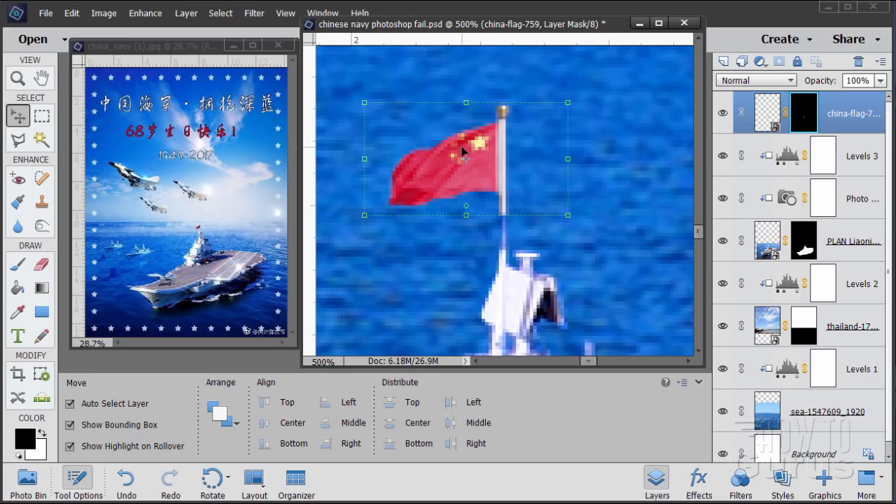
left_click(773, 123)
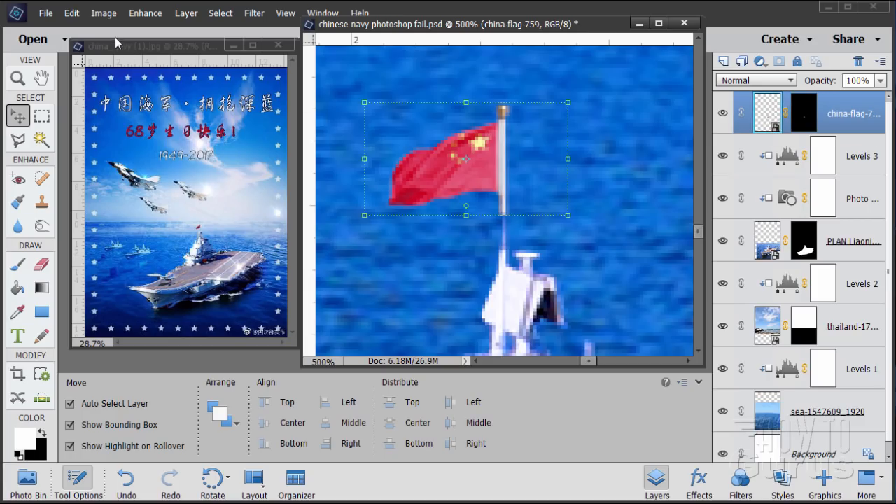
left_click(104, 14)
mouse_move(114, 43)
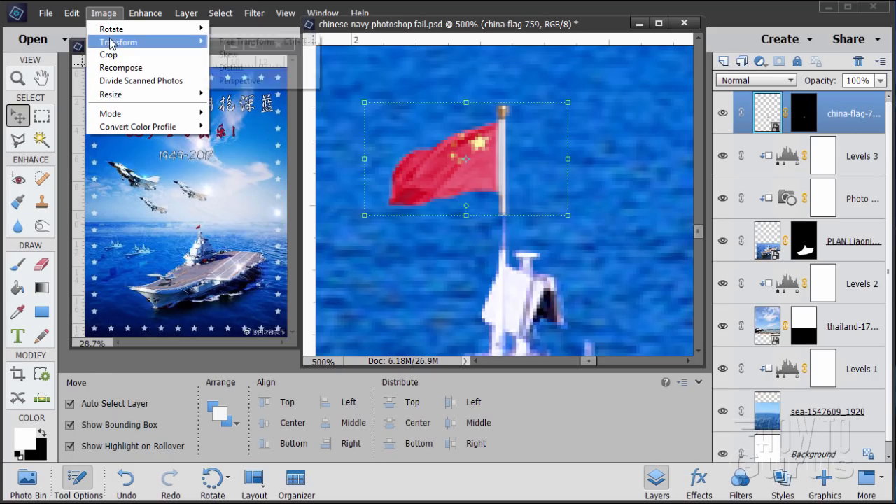
left_click(224, 55)
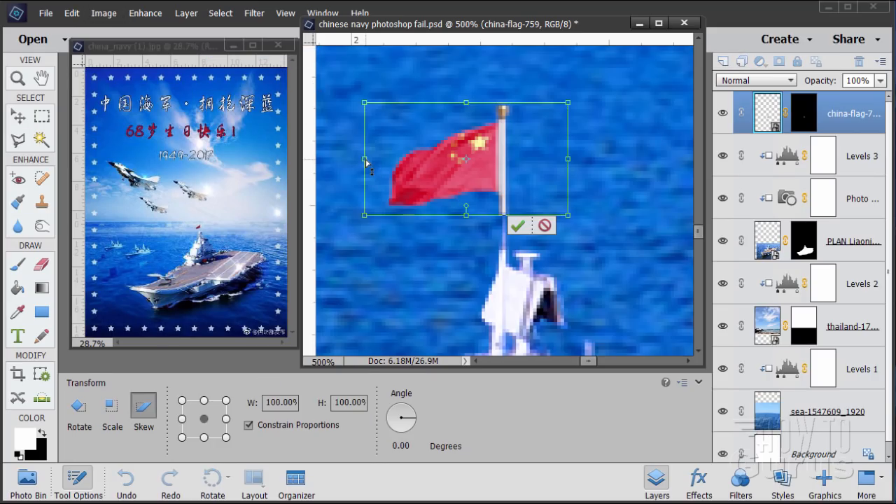
left_click_drag(367, 163, 382, 218)
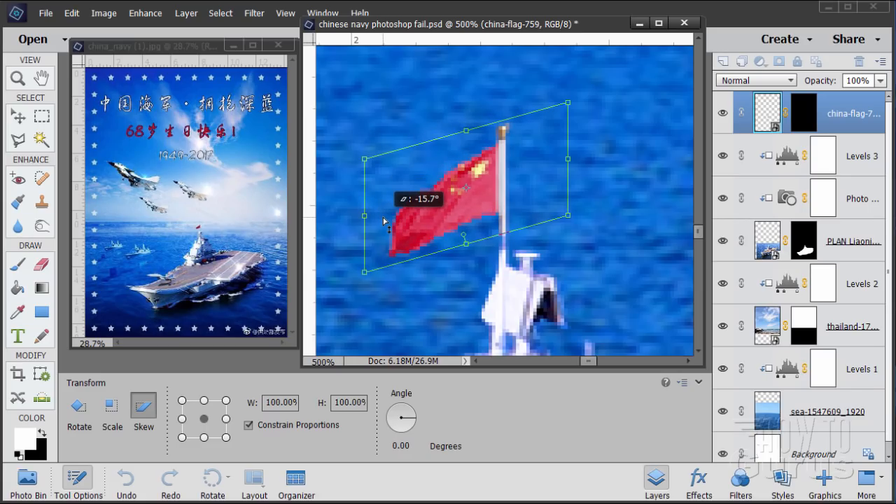
left_click_drag(384, 221, 385, 220)
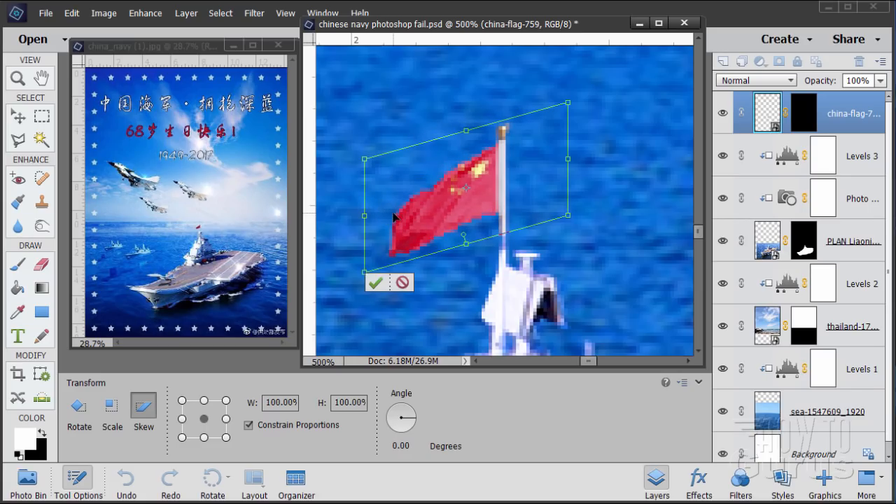
left_click(376, 283)
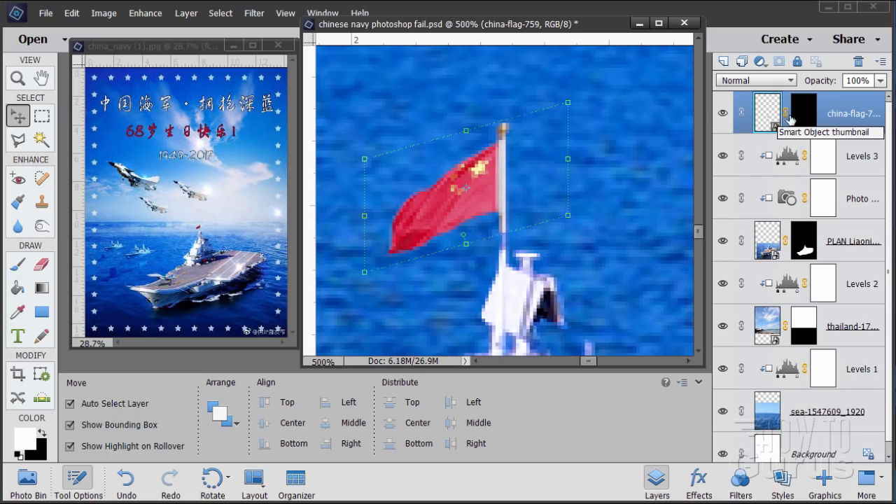
Step: Duplicate the masked flag layer and nudge the copy straight down until its pole reaches the top of the carrier's tower
left_click_drag(779, 119, 723, 62)
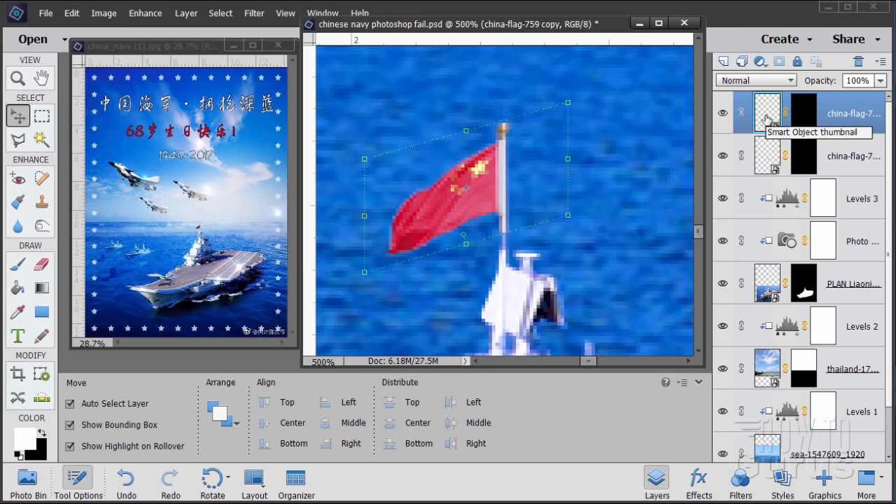
key("Down")
key("Down")
key("Down")
key("Down")
key("Down")
key("Down")
key("Down")
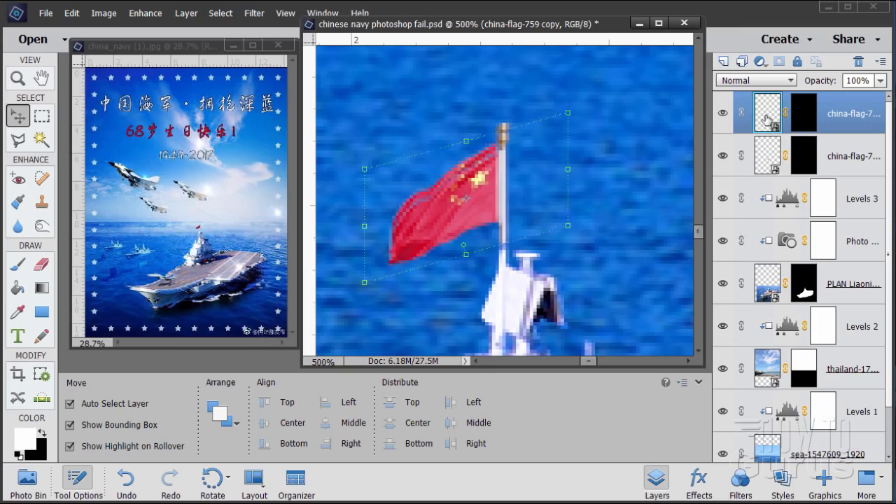
key("Down")
key("Down")
key("Down")
key("Down")
key("Down")
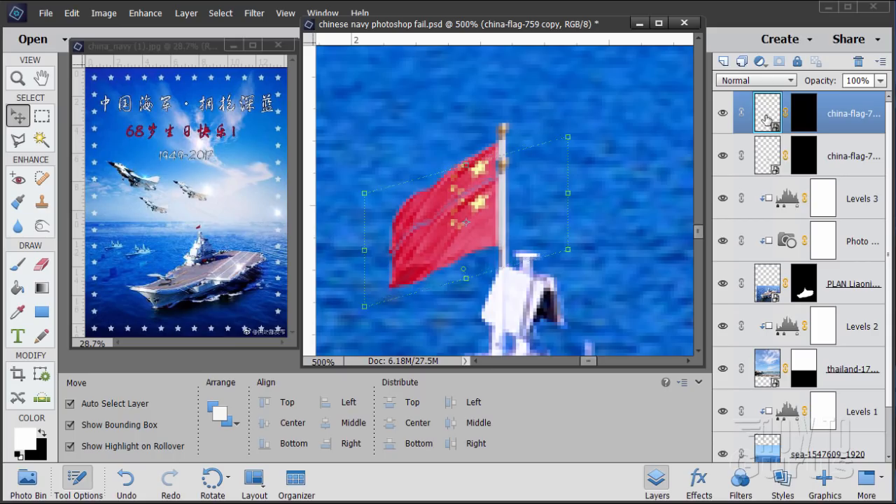
key("Down")
key("Down")
key("Down")
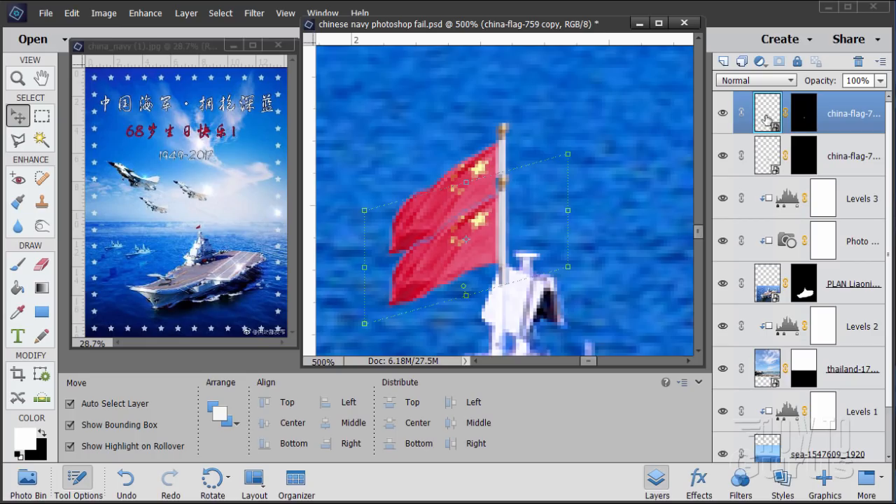
Step: Paint black on the flag copy's layer mask with a 3 px brush to hide the duplicate flag and pole finial, keeping only the pole
left_click(812, 122)
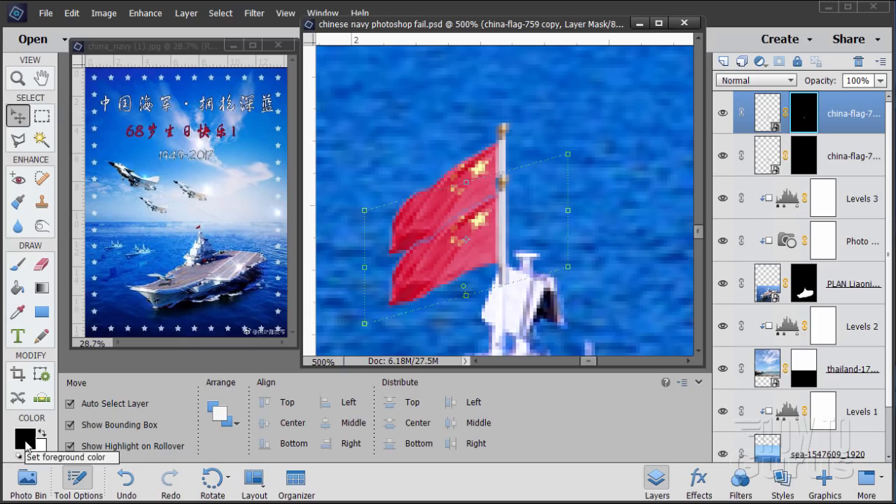
left_click(18, 264)
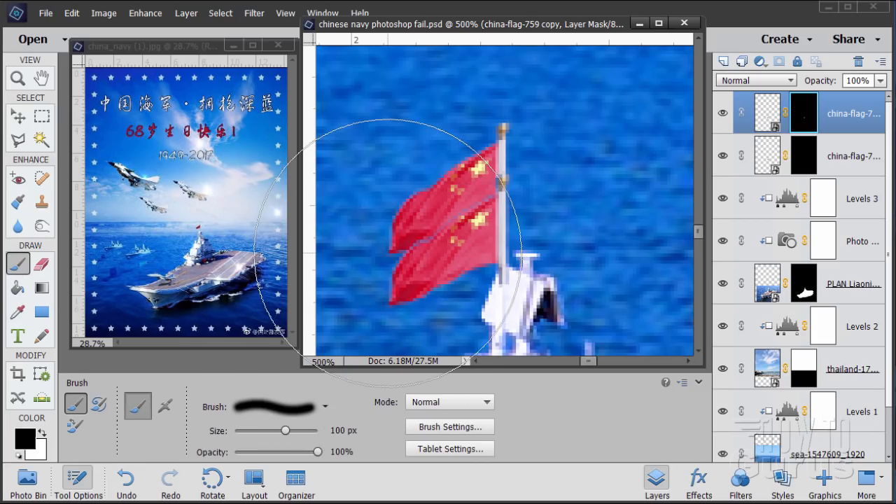
left_click(248, 430)
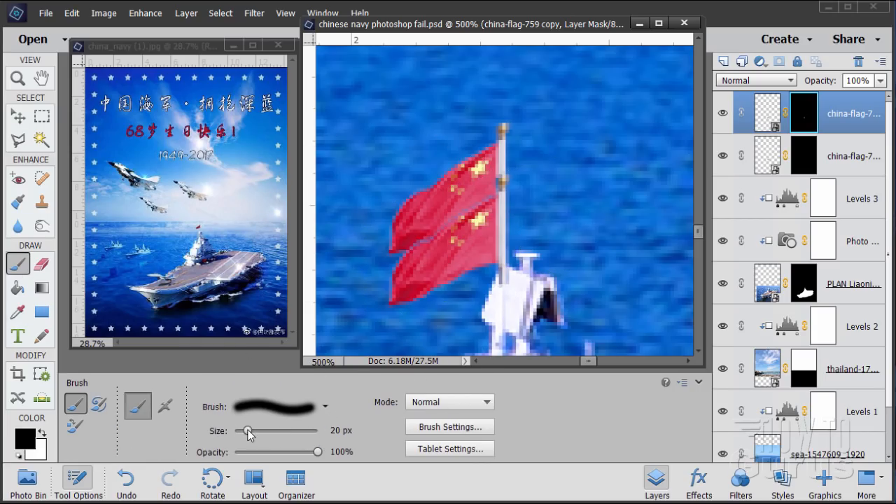
left_click(325, 407)
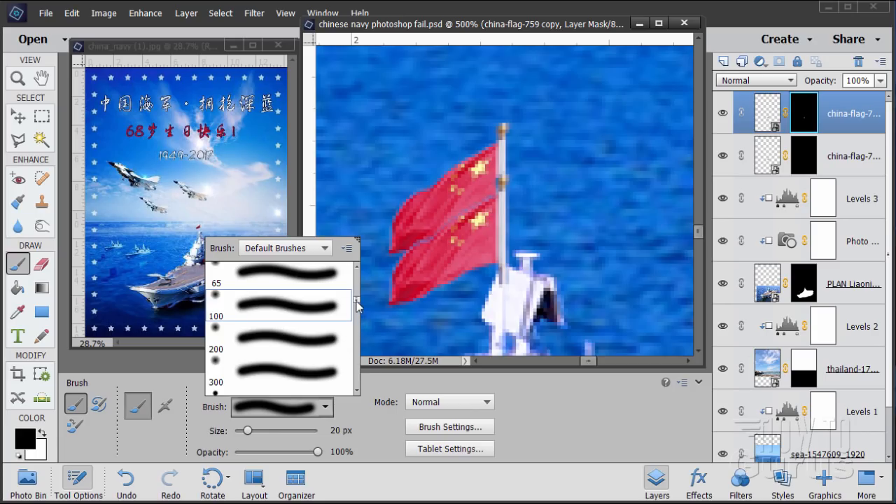
left_click_drag(357, 302, 358, 270)
left_click(259, 308)
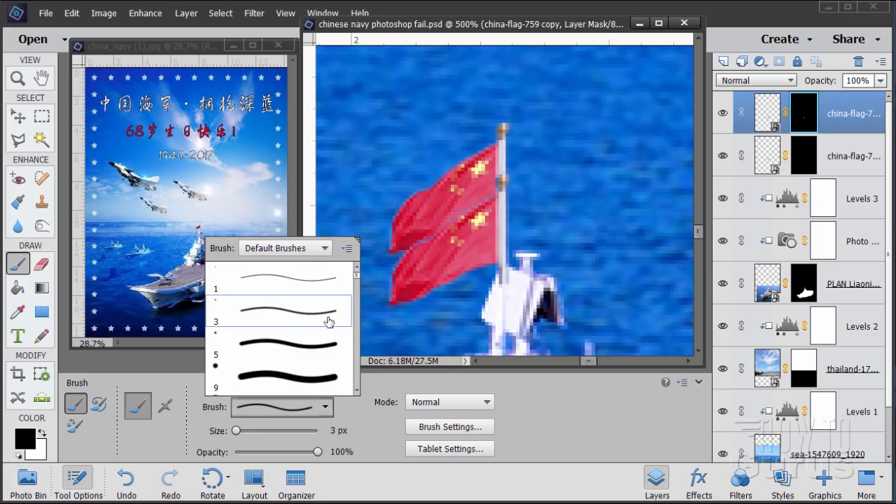
left_click(364, 414)
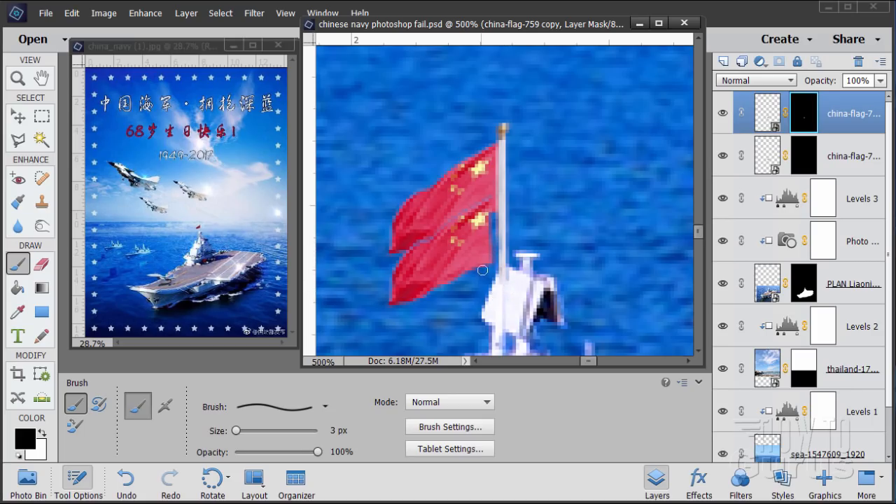
mouse_move(483, 270)
left_mouse_down()
mouse_move(489, 241)
mouse_move(488, 259)
mouse_move(476, 211)
mouse_move(478, 199)
mouse_move(484, 225)
mouse_move(486, 199)
mouse_move(487, 234)
mouse_move(483, 221)
mouse_move(461, 222)
mouse_move(481, 219)
mouse_move(455, 240)
mouse_move(406, 250)
mouse_move(397, 258)
mouse_move(423, 256)
mouse_move(387, 291)
mouse_move(386, 311)
mouse_move(402, 311)
mouse_move(376, 303)
mouse_move(405, 292)
mouse_move(372, 311)
left_mouse_up()
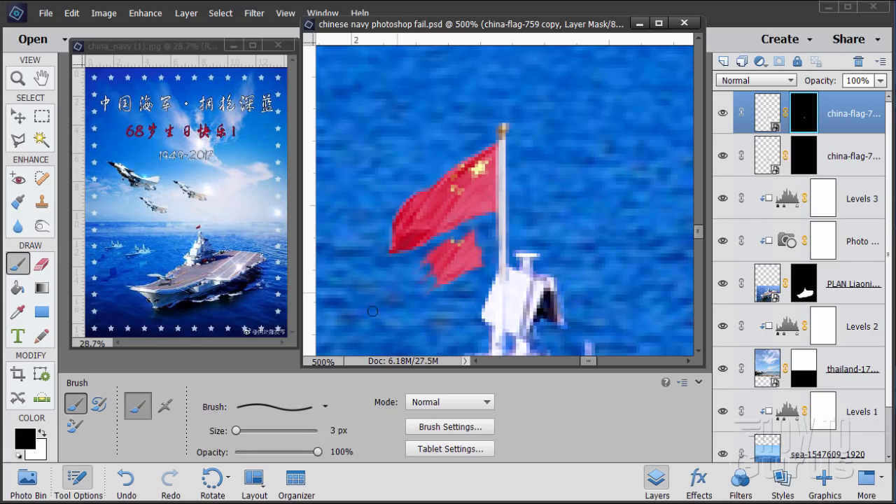
mouse_move(435, 246)
left_mouse_down()
mouse_move(449, 280)
mouse_move(454, 237)
mouse_move(449, 280)
left_mouse_up()
mouse_move(456, 227)
left_mouse_down()
mouse_move(465, 278)
mouse_move(468, 229)
left_mouse_up()
mouse_move(479, 272)
left_mouse_down()
mouse_move(478, 255)
mouse_move(460, 283)
mouse_move(439, 271)
mouse_move(441, 250)
left_mouse_up()
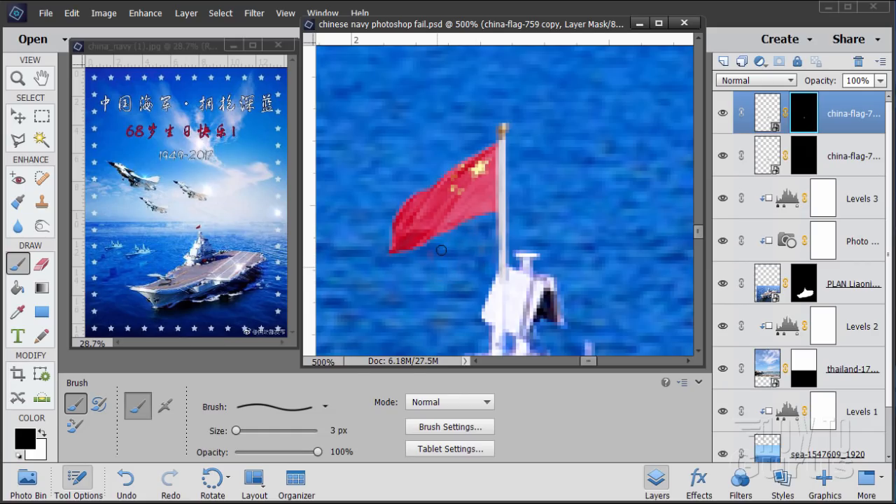
left_click(18, 117)
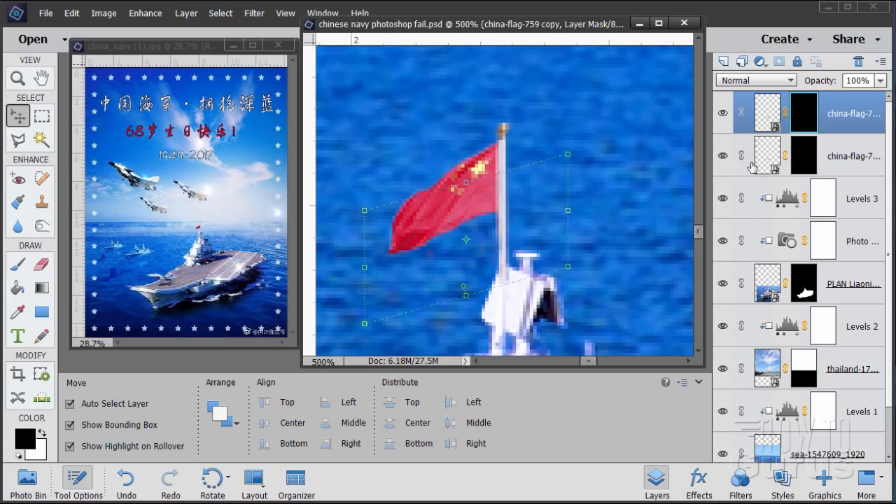
Step: Merge the flag layer and its extended-pole copy into a single layer
key("ctrl")
left_click(850, 151, "ctrl")
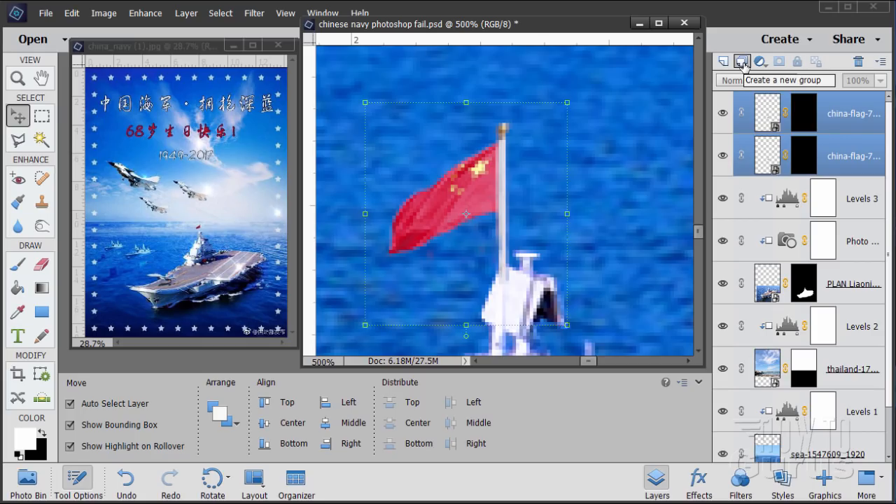
right_click(827, 130)
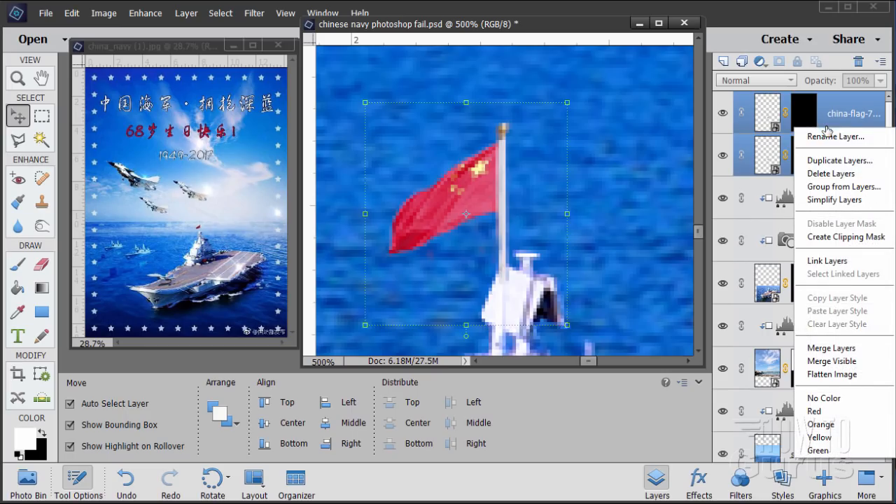
left_click(838, 359)
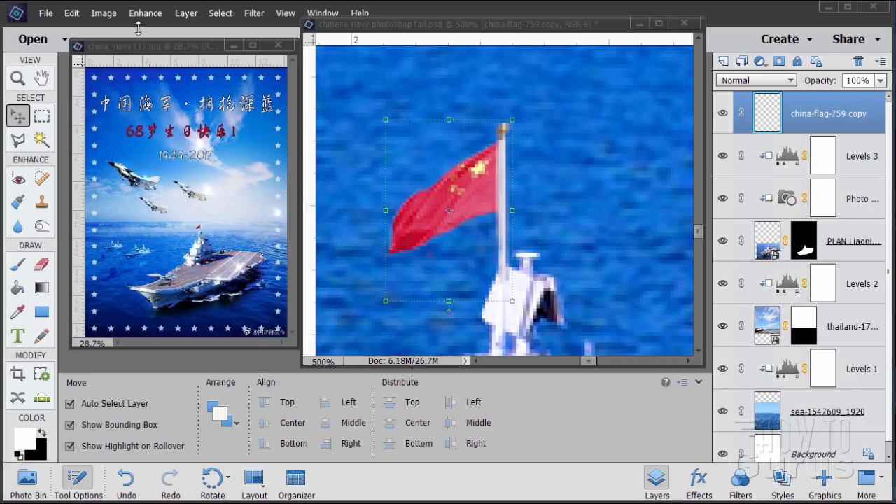
Step: Darken the merged flag with a clipped Levels adjustment layer, lowering the white output level to 195
left_click(194, 21)
left_click(188, 19)
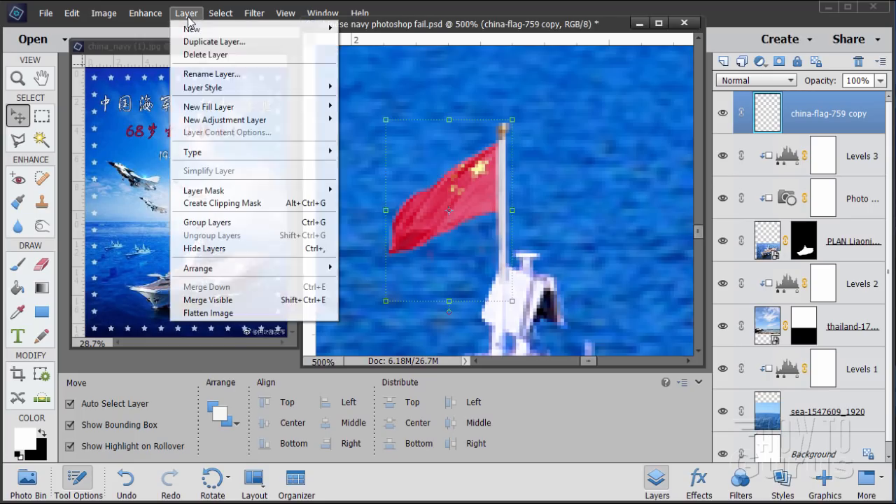
mouse_move(209, 121)
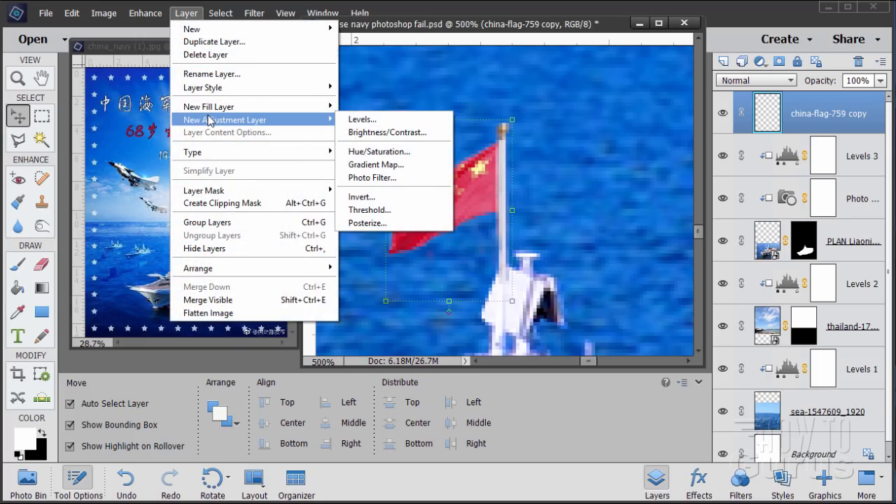
left_click(364, 120)
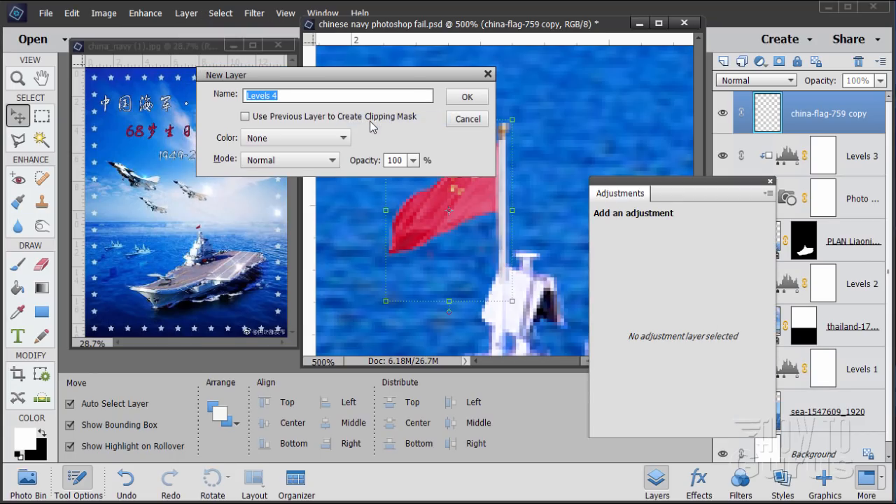
left_click(242, 117)
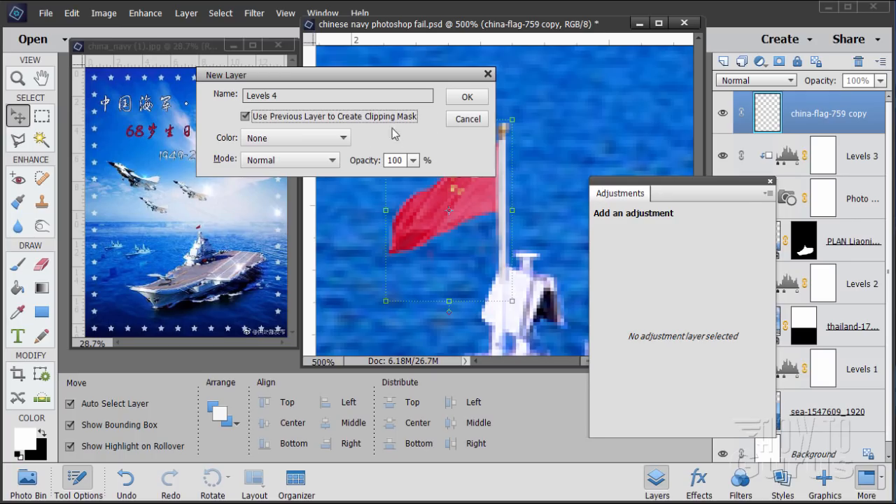
left_click(467, 98)
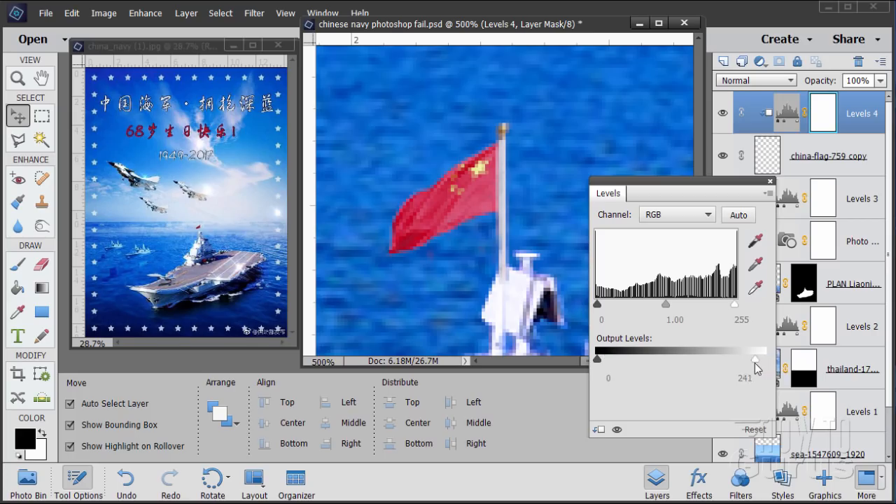
left_click_drag(744, 364, 725, 367)
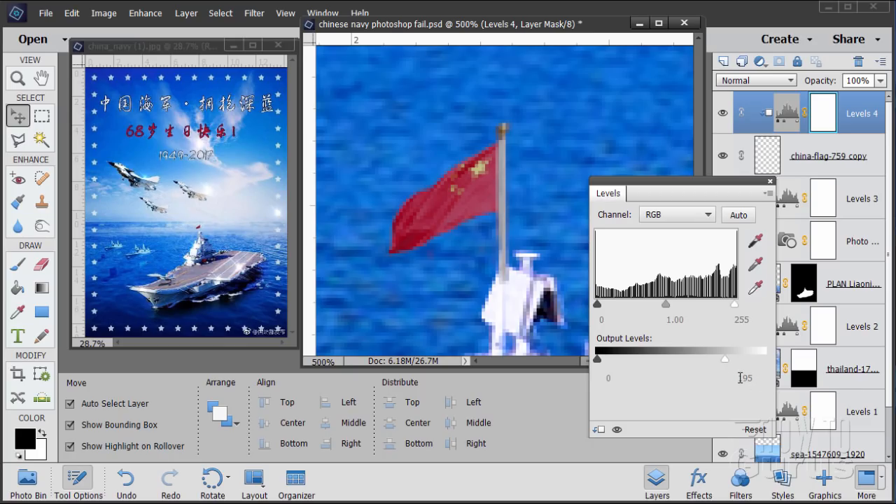
left_click(770, 183)
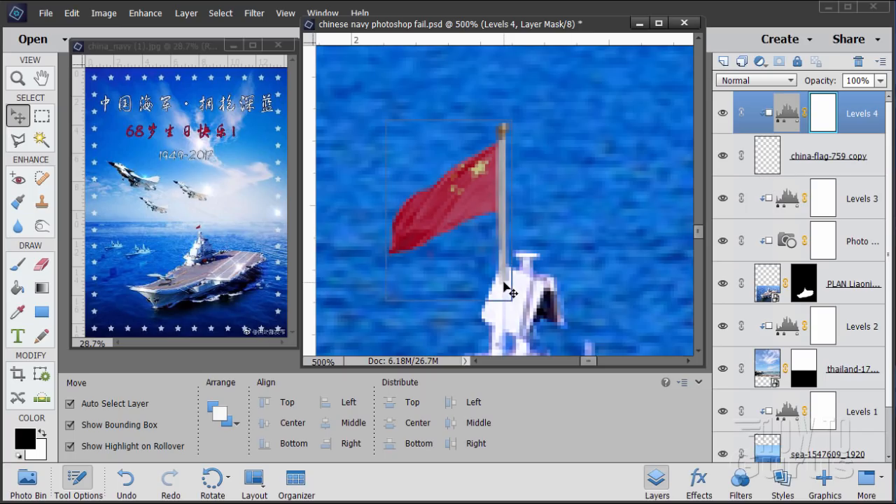
Step: Erase the lower end of the flagpole where it overlaps the carrier's tower, using a soft 21 px Eraser on the merged flag layer
left_click(768, 165)
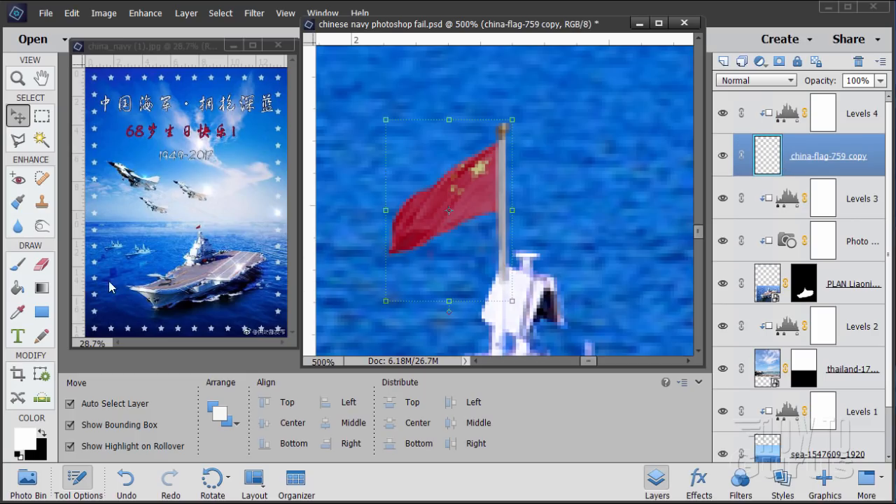
left_click(17, 269)
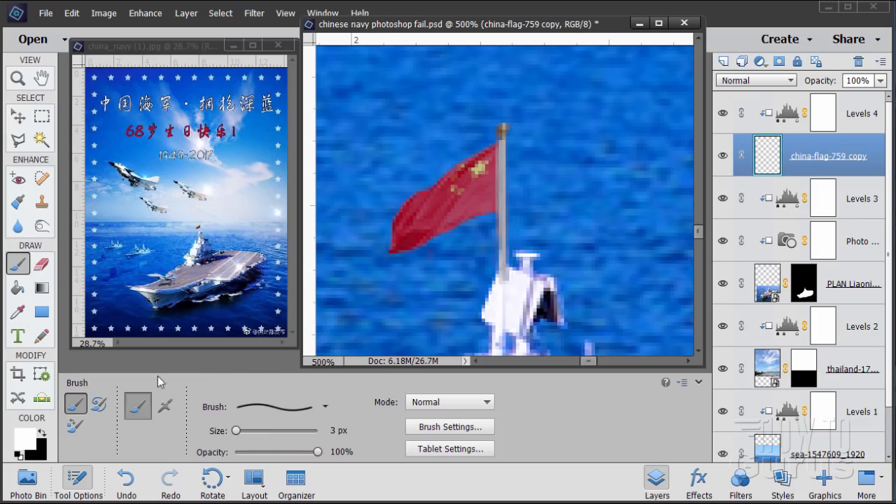
key("e")
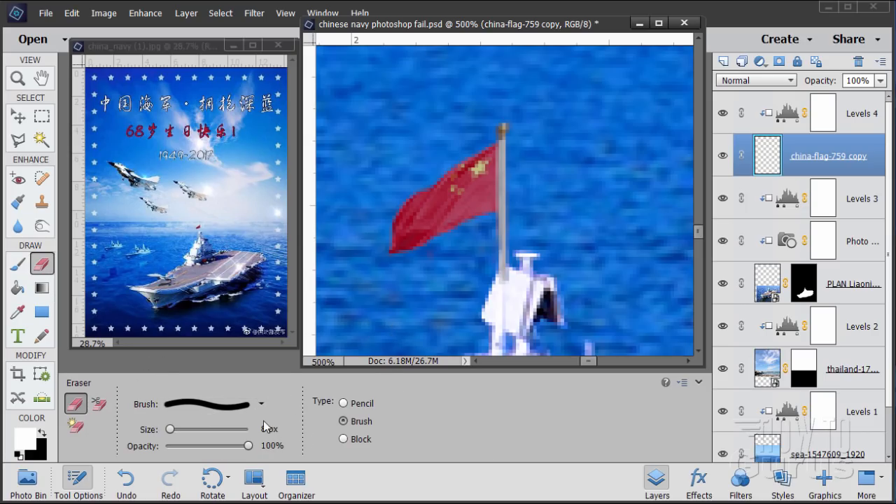
left_click(253, 405)
scroll(242, 343, "down", 3)
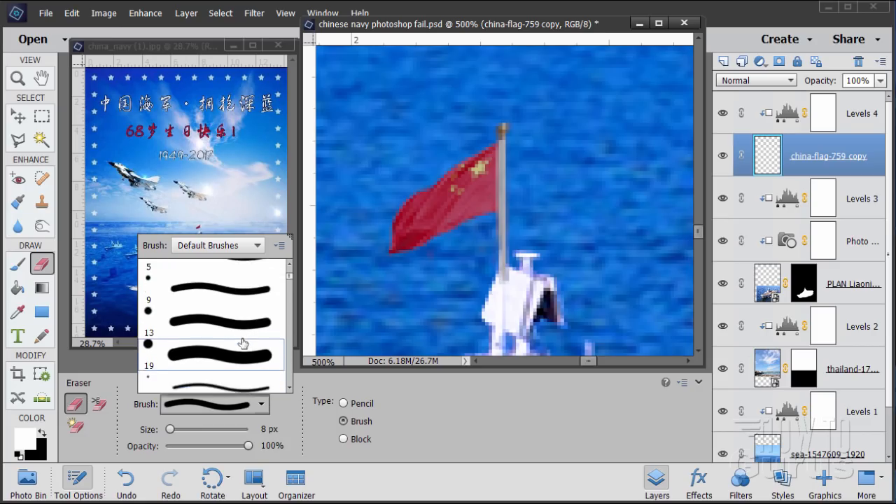
scroll(242, 343, "down", 3)
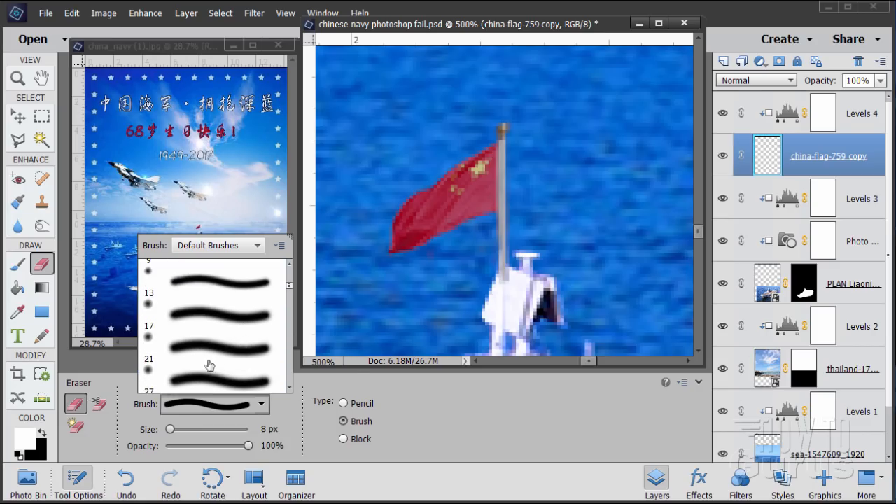
left_click(190, 348)
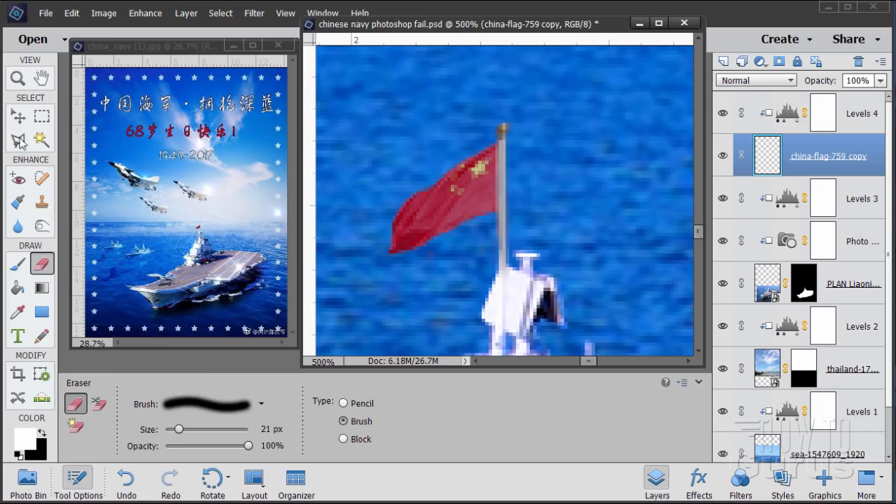
left_click(17, 118)
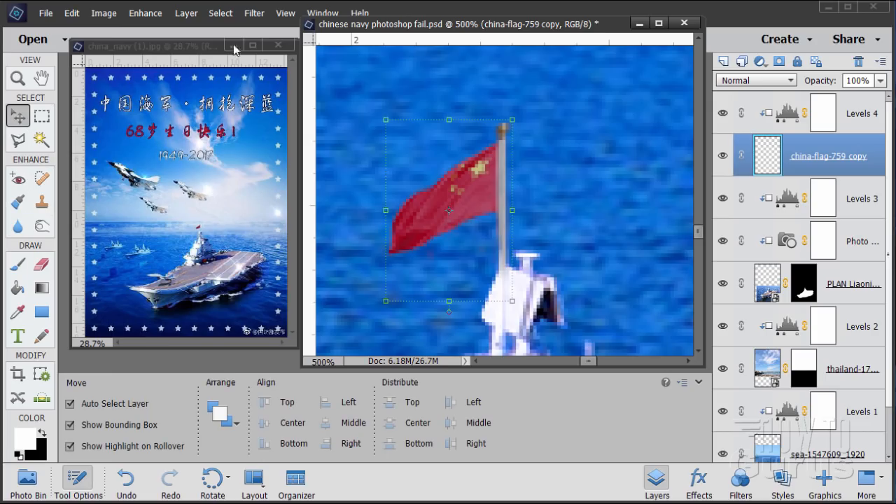
Step: Fit the whole composite on screen, select the sea-1547609_1920 layer and enlarge the document window
left_click(285, 13)
left_click(294, 73)
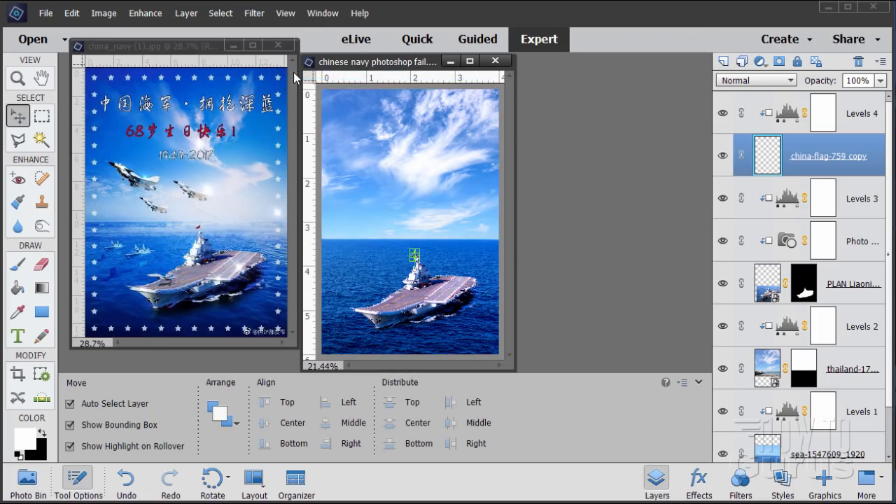
left_click(831, 448)
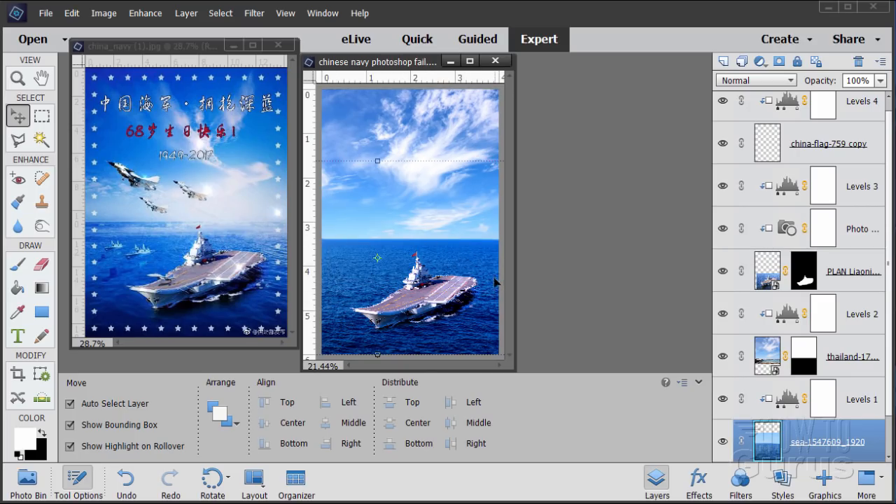
left_click_drag(512, 366, 572, 408)
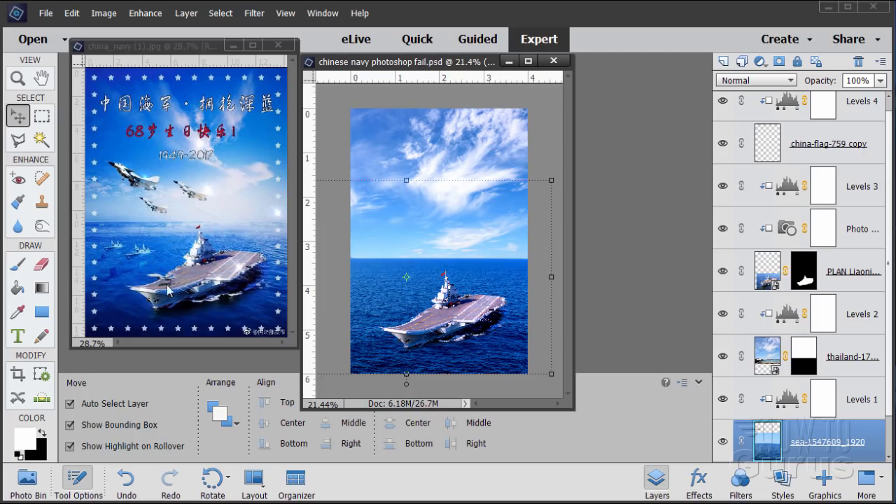
Step: Examine the jet and its shadow on the carrier's bow in the reference poster china_navy (1).jpg at 200% zoom
key("z")
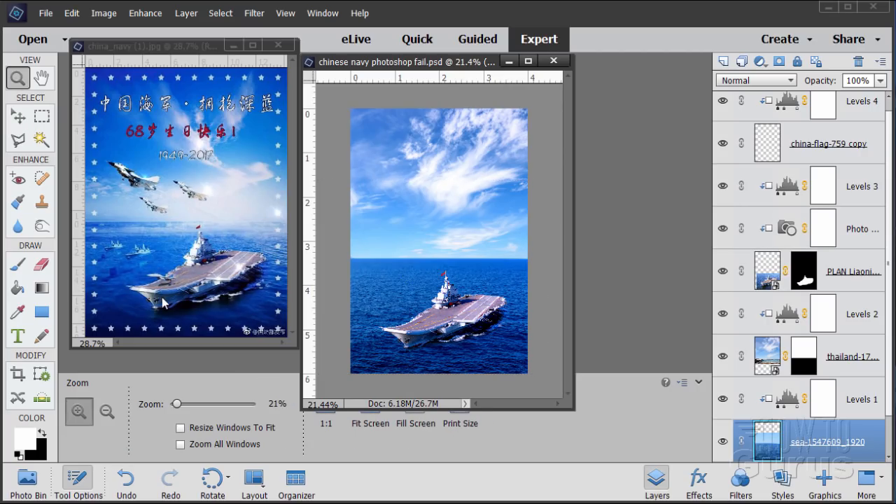
left_click(158, 274)
left_click(158, 274)
left_click(156, 278)
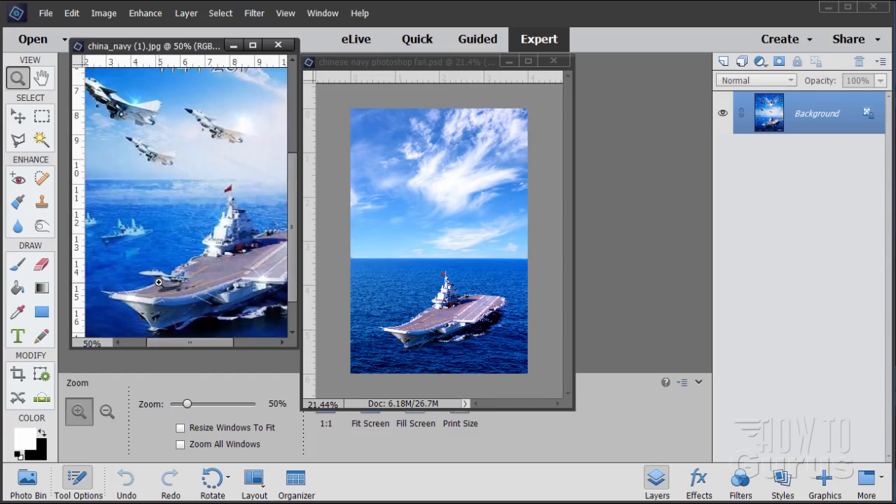
left_click(156, 284)
left_click(153, 290)
left_click(153, 290)
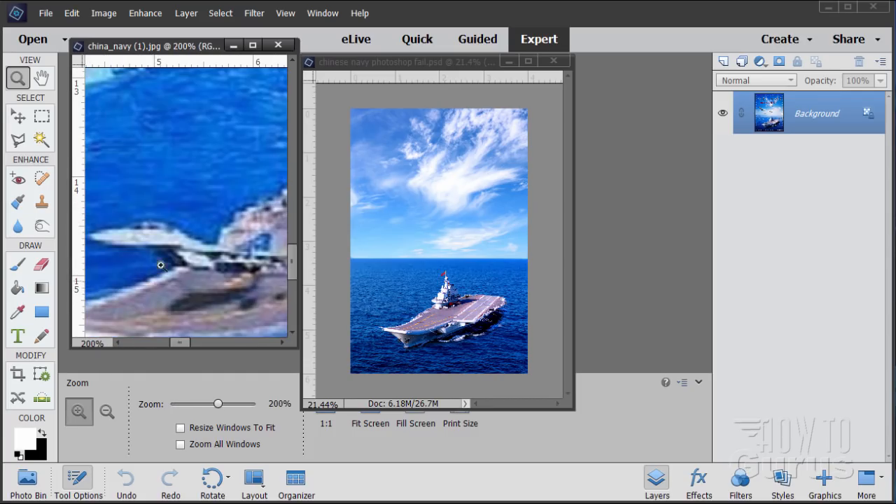
left_click_drag(300, 352, 347, 386)
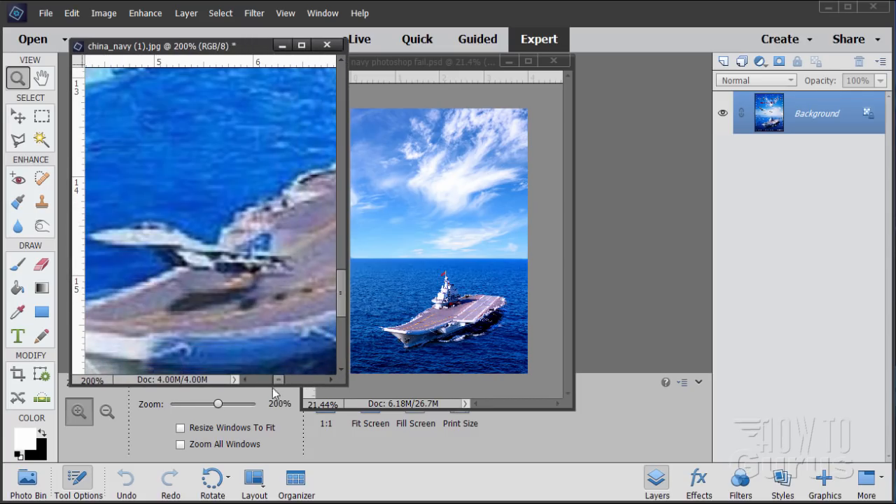
left_click_drag(280, 382, 275, 380)
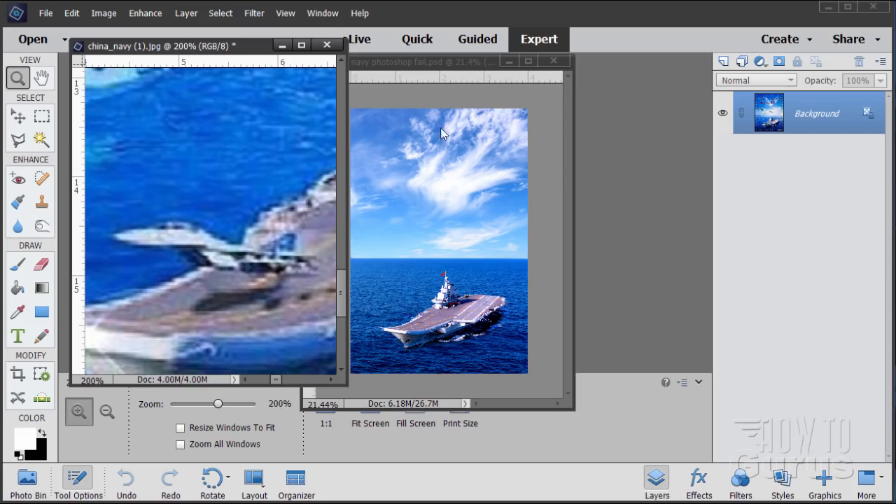
Step: Examine the bow and flight deck of the composite's carrier at 100% zoom, alongside the reference poster
left_click_drag(424, 68, 533, 70)
left_click(539, 330)
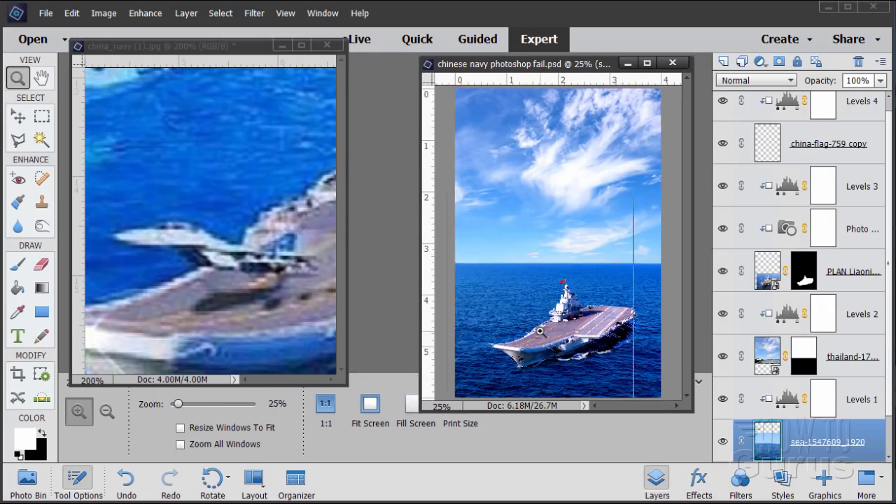
left_click(541, 332)
left_click(540, 332)
left_click(541, 332)
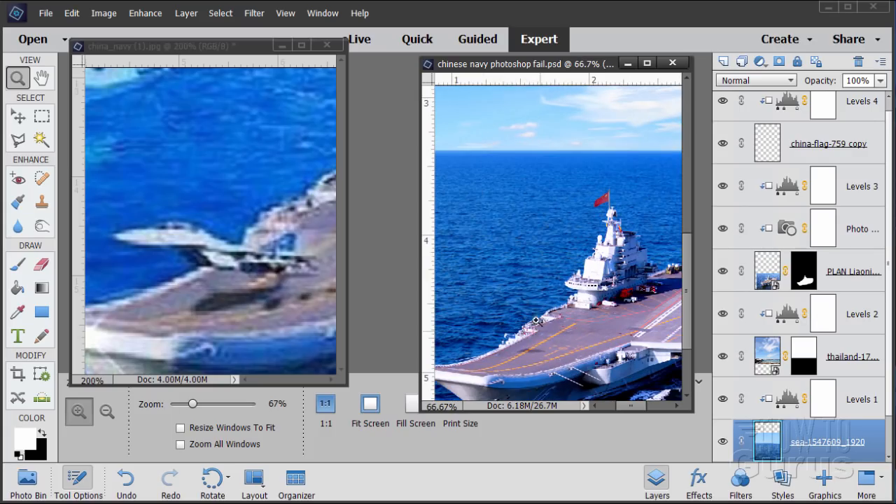
left_click_drag(635, 407, 625, 408)
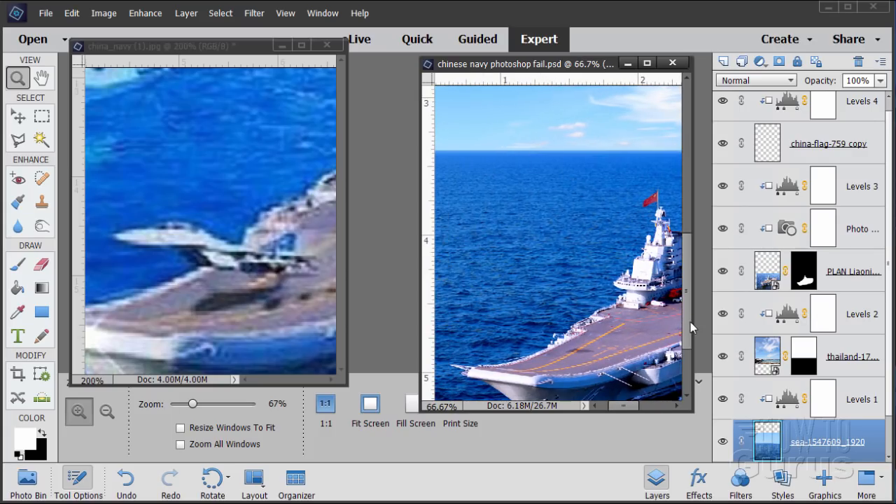
left_click_drag(690, 322, 692, 376)
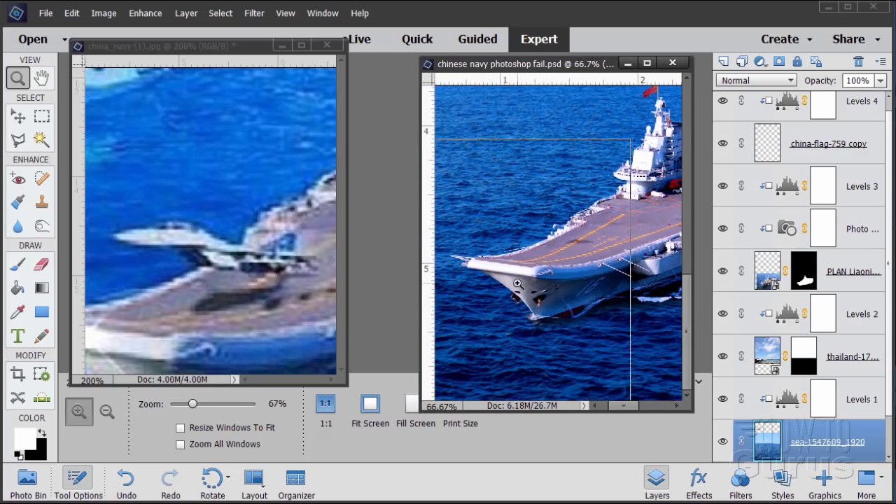
left_click(517, 287)
left_click_drag(421, 286, 370, 288)
left_click_drag(583, 411, 573, 410)
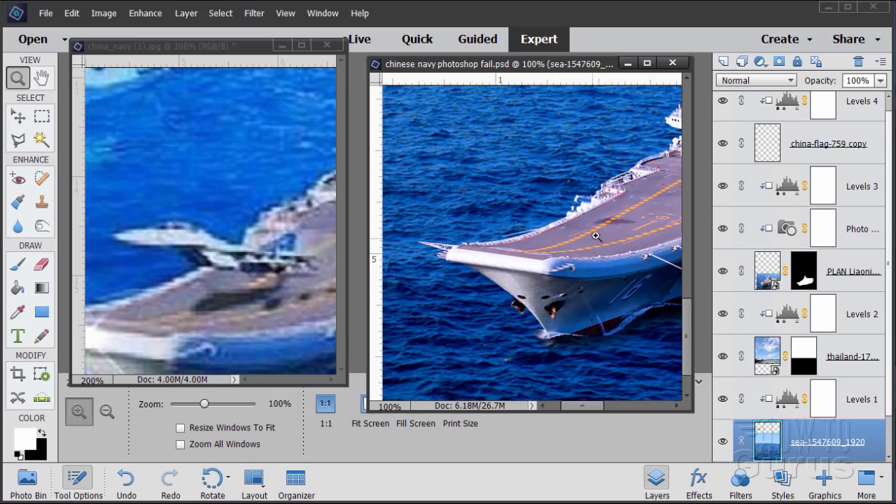
left_click_drag(592, 407, 596, 406)
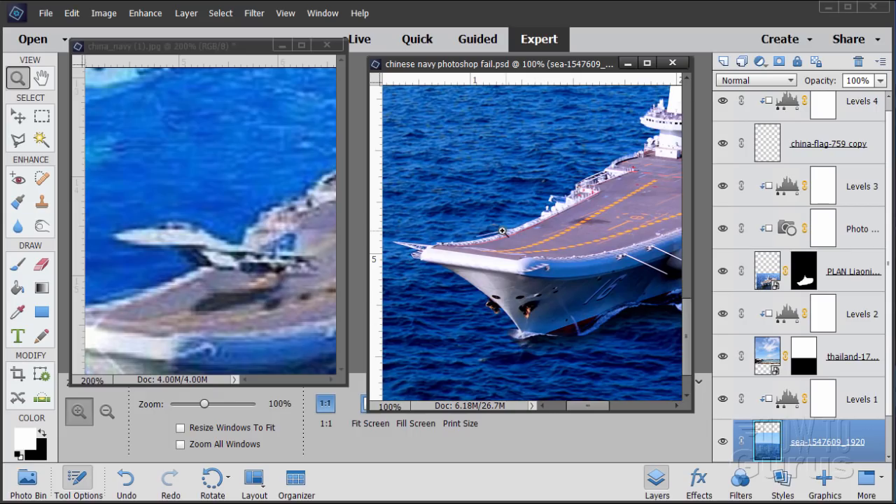
Step: Place the jet photo 5dcdb5517bd045f0cc55d5092636e620.jpg into the composite at its default size and commit it
left_click(289, 13)
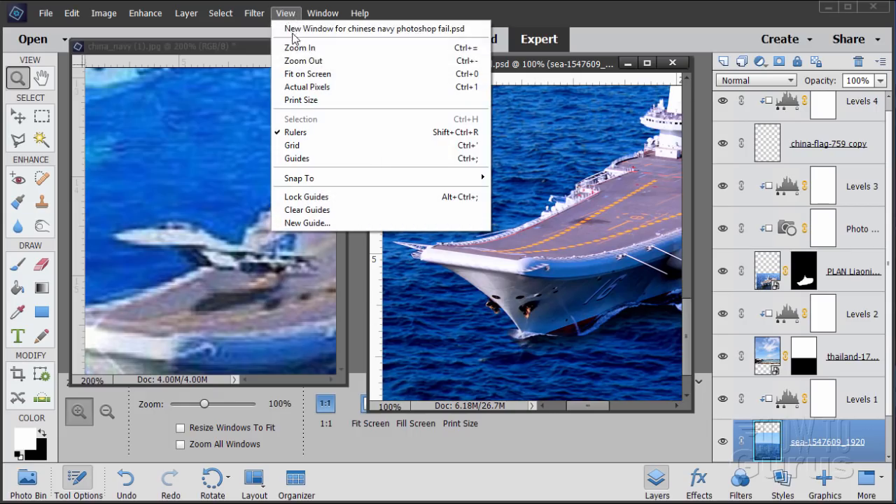
left_click(295, 71)
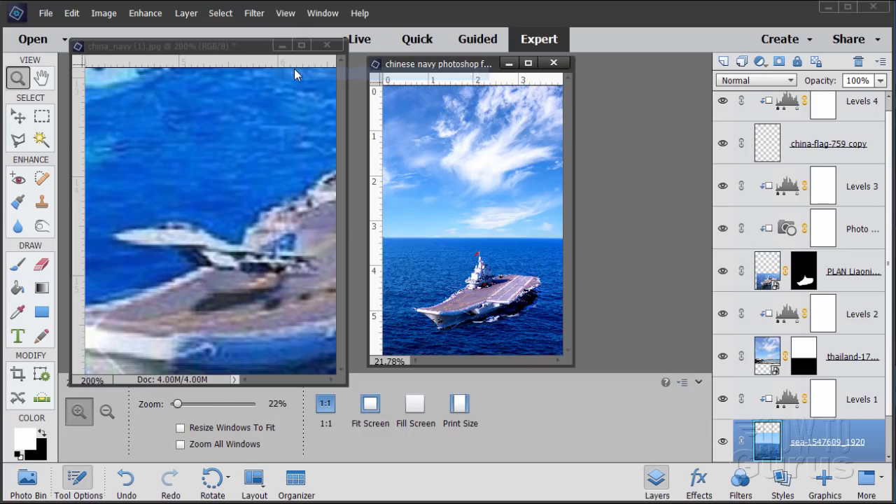
left_click(18, 117)
left_click(46, 13)
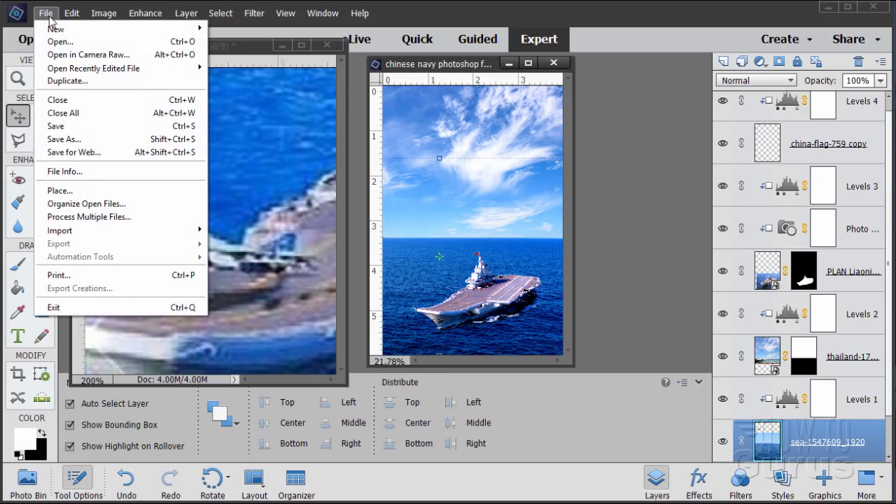
left_click(62, 190)
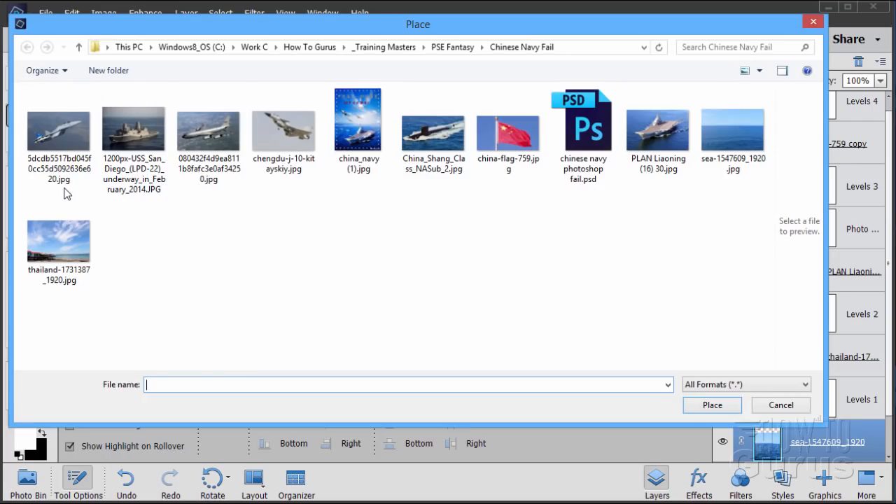
left_click(59, 136)
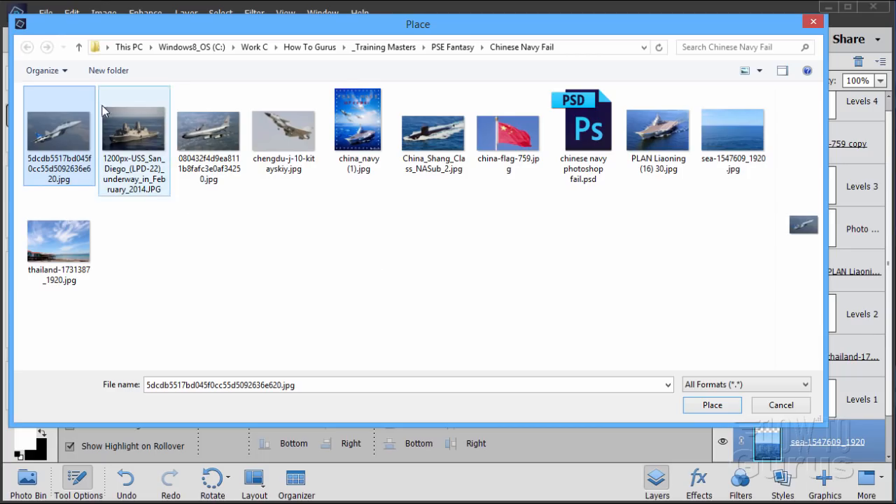
left_click(714, 405)
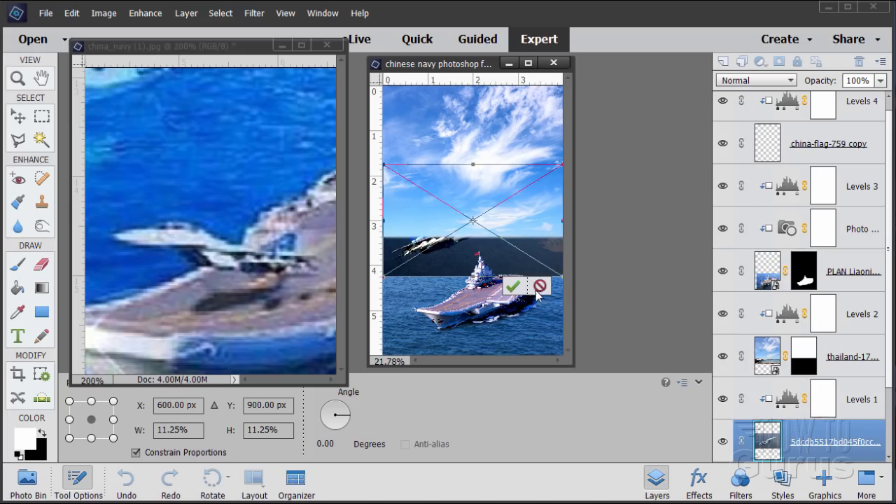
left_click(512, 286)
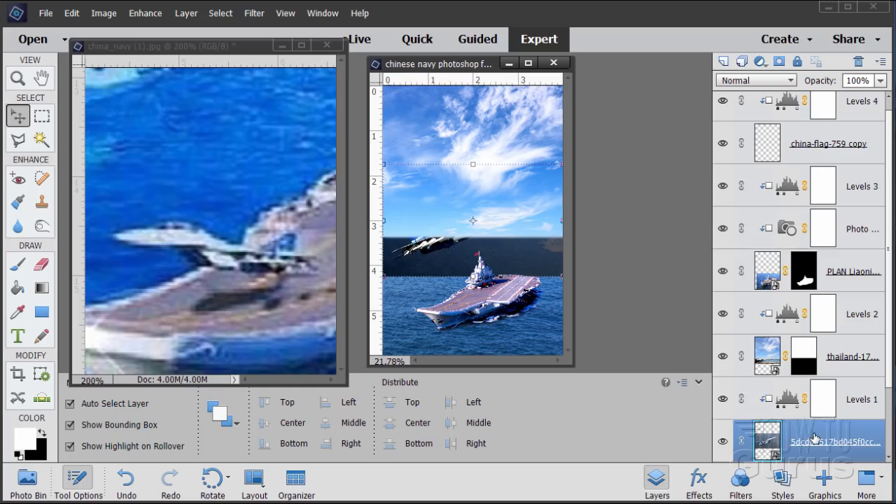
Step: Move the placed jet layer to the top of the layer stack, above Levels 4, and release its clipping mask
left_click_drag(813, 438, 799, 133)
left_click_drag(891, 230, 889, 133)
left_click_drag(791, 167, 811, 100)
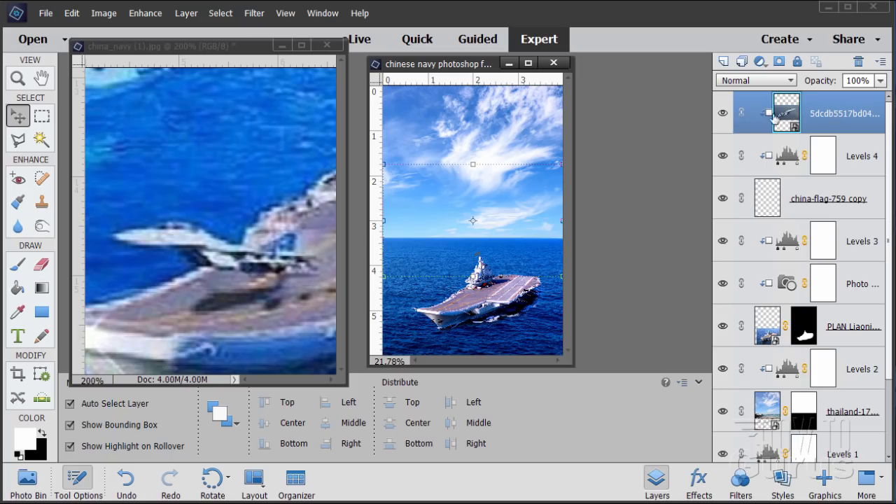
right_click(818, 122)
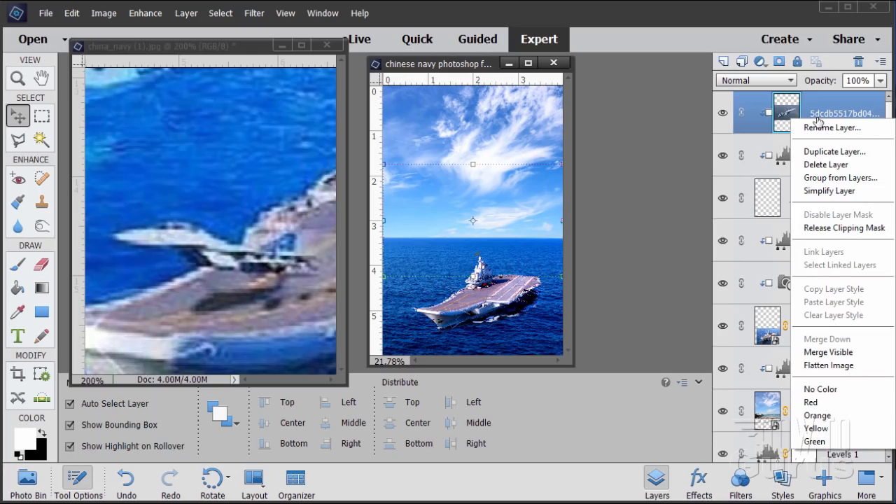
left_click(844, 227)
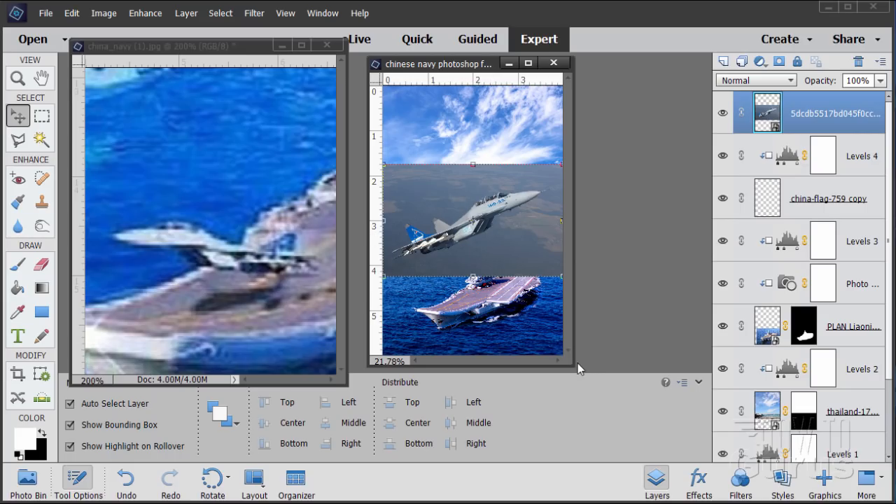
Step: Enlarge the composite's document window and flip the jet layer horizontally so the nose faces left
left_click_drag(582, 371, 668, 414)
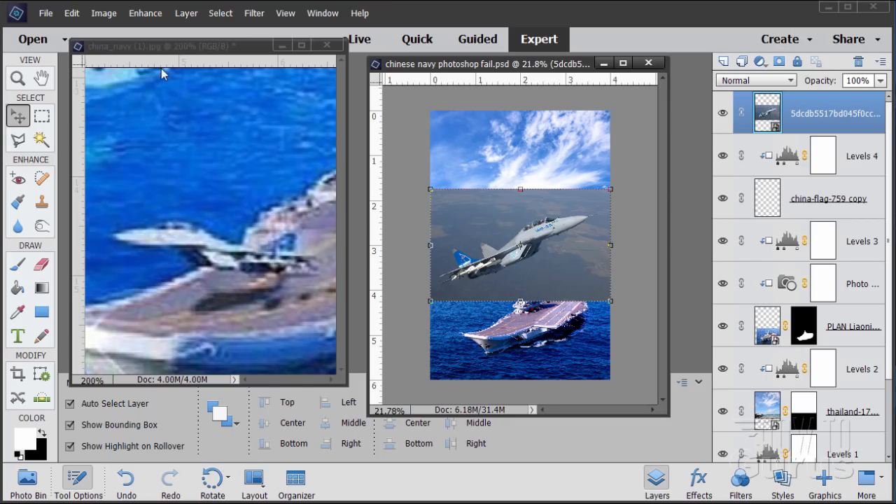
left_click(112, 15)
mouse_move(116, 28)
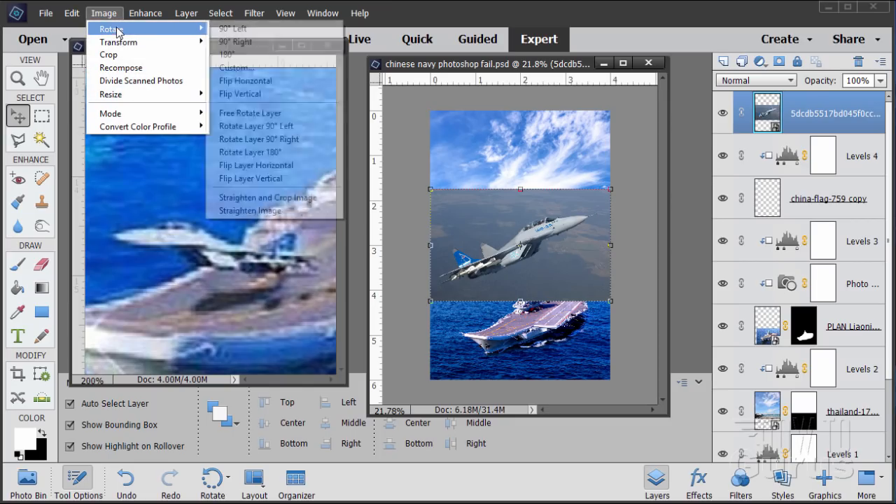
left_click(274, 166)
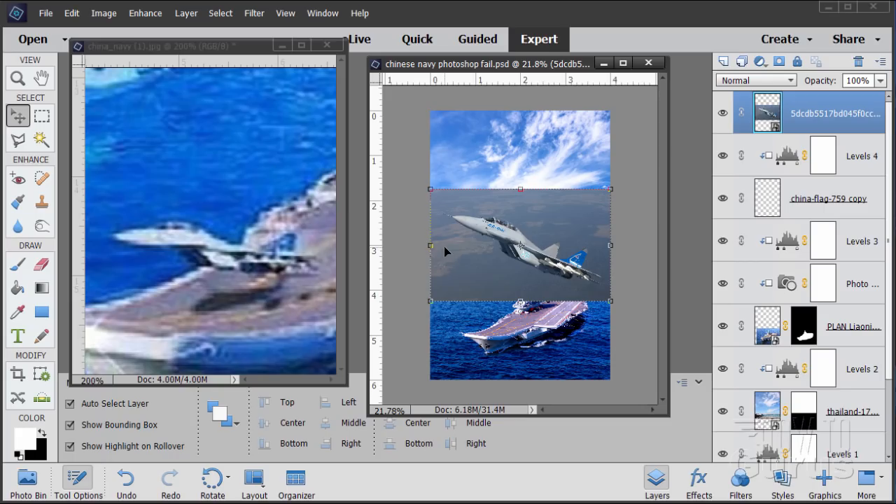
Step: Rotate the jet layer about -12.65 degrees and scale it to about 30.81% over the carrier's bow
left_click(432, 189)
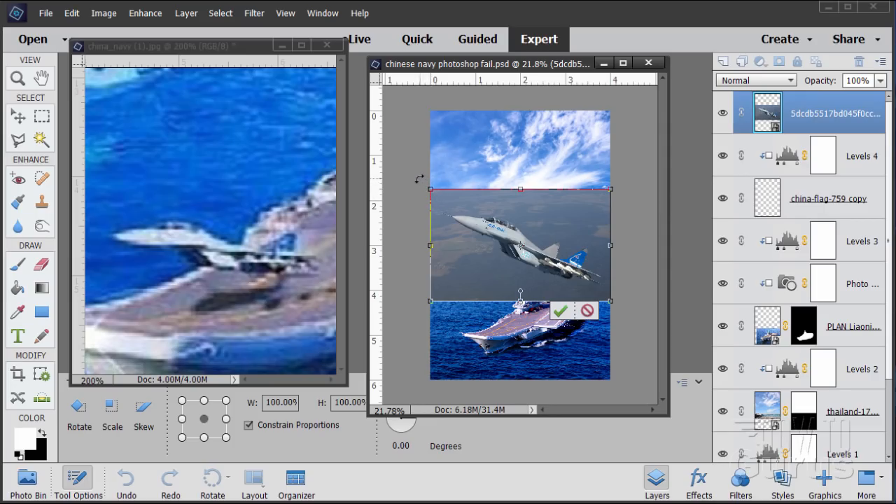
left_click_drag(420, 182, 406, 205)
left_click_drag(406, 204, 407, 204)
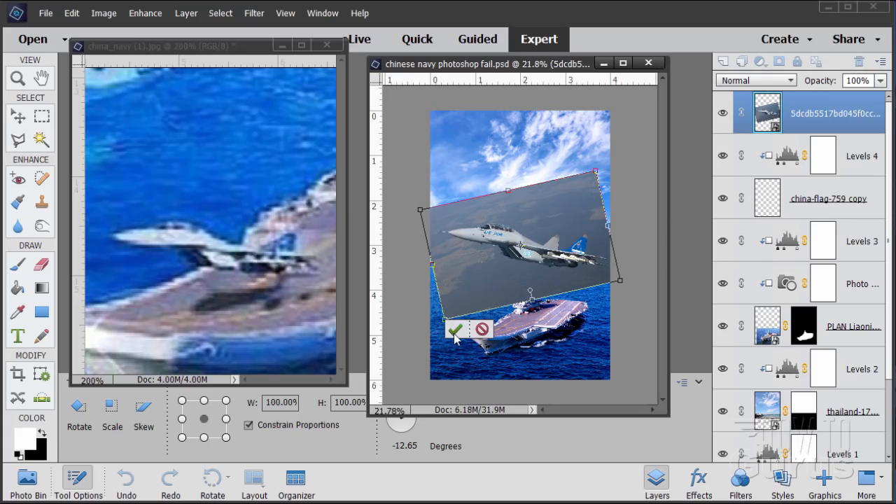
left_click(454, 330)
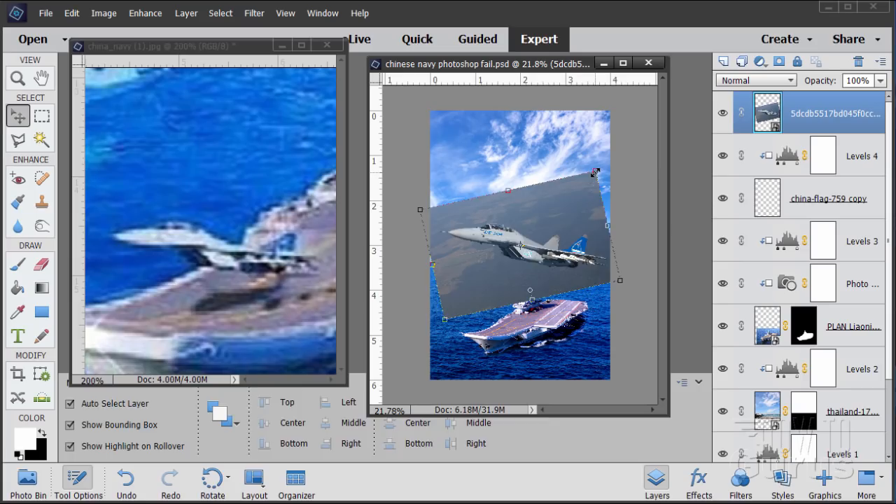
left_click_drag(595, 171, 494, 324)
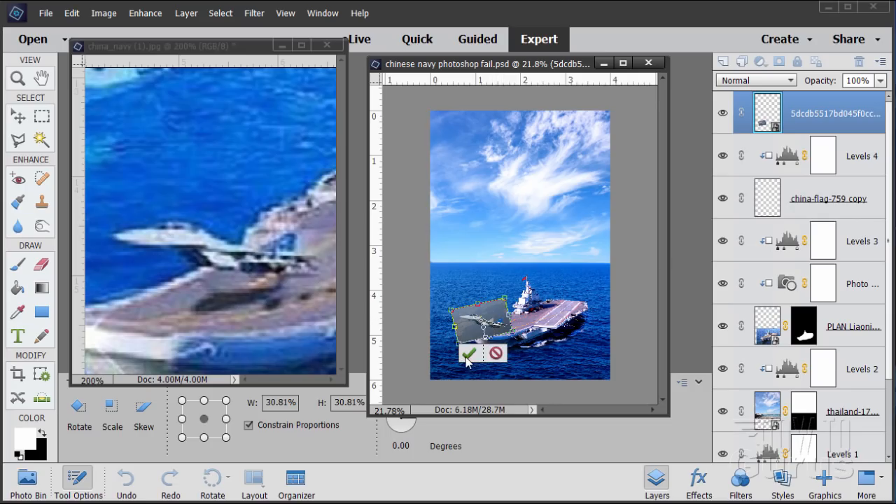
left_click(468, 356)
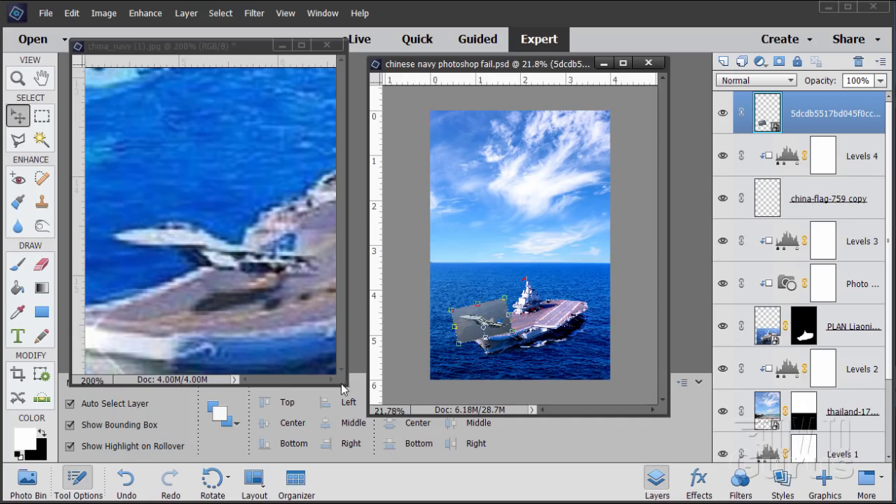
Step: Enlarge the reference poster's window to examine its jet and bow, and set the composite's window beside it for comparison
left_click_drag(346, 383, 389, 396)
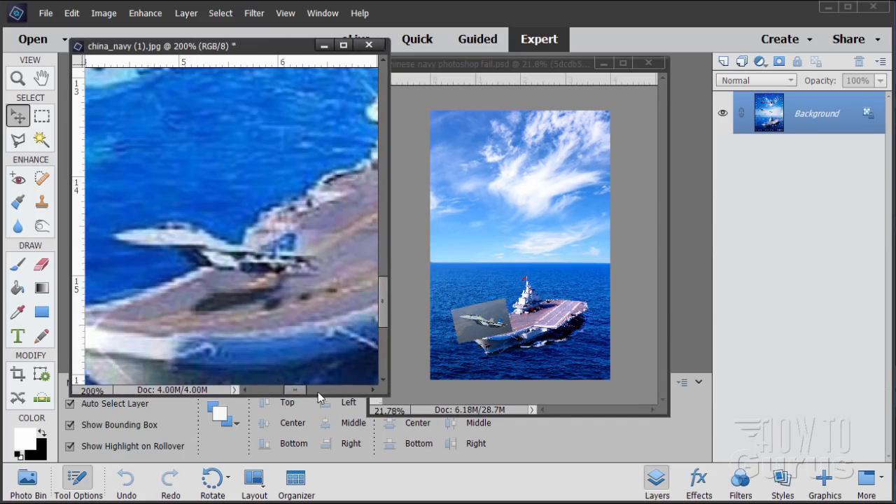
left_click_drag(294, 390, 291, 391)
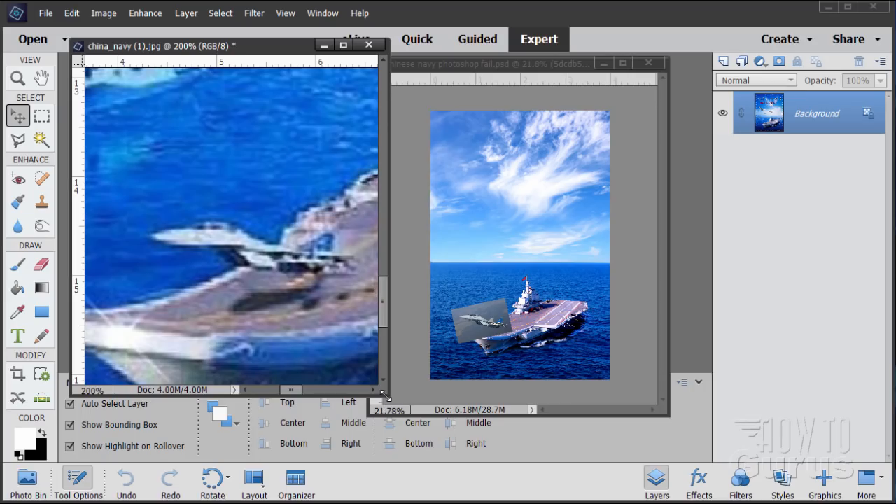
left_click_drag(390, 396, 444, 403)
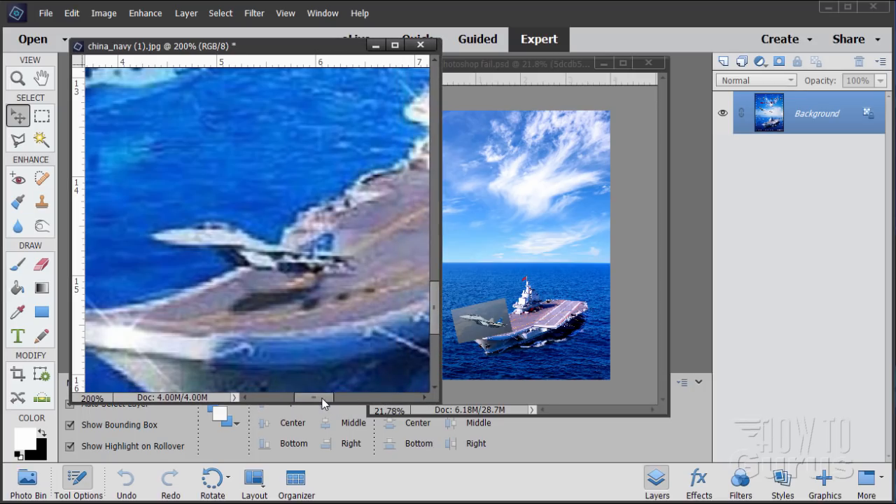
left_click_drag(322, 402, 316, 400)
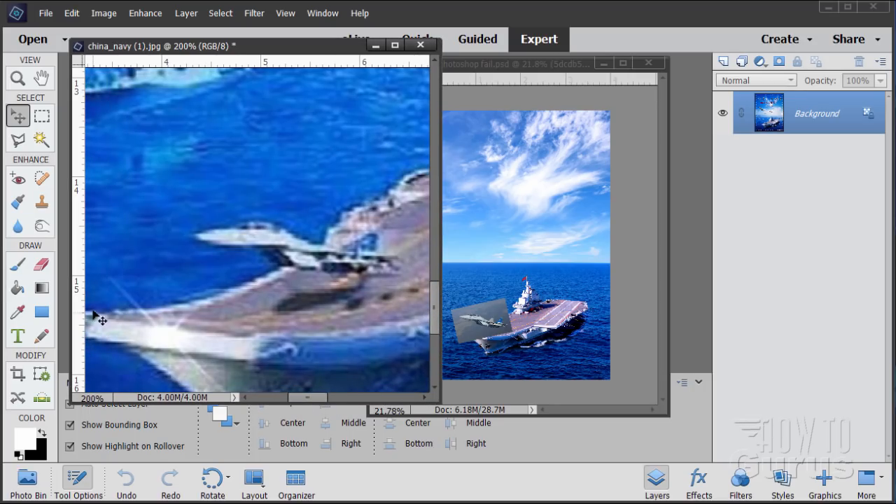
left_click_drag(251, 50, 242, 55)
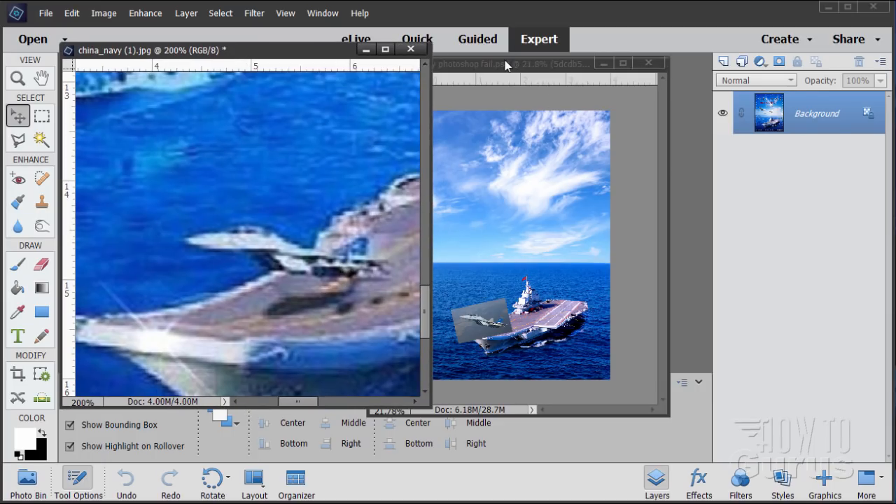
left_click_drag(505, 65, 561, 71)
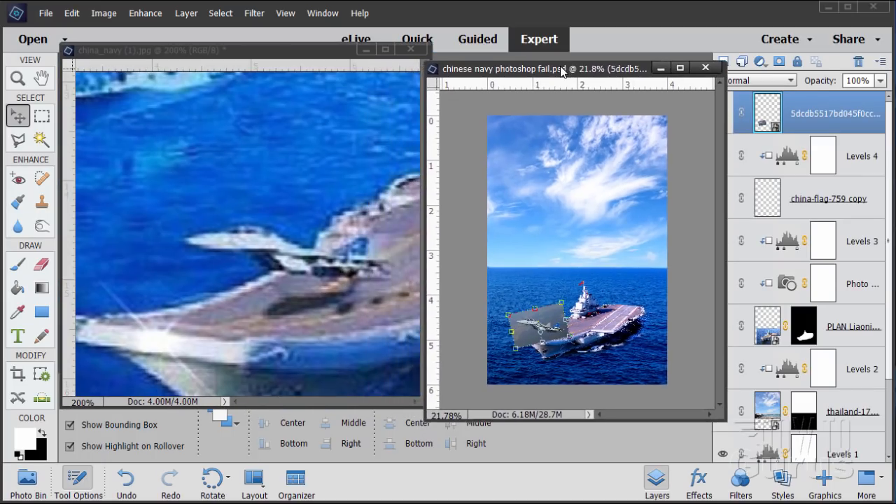
Step: Select the jet's outline with the Polygonal Lasso and add a layer mask hiding the photo background around it
left_click(17, 77)
left_click(532, 330)
left_click(544, 341)
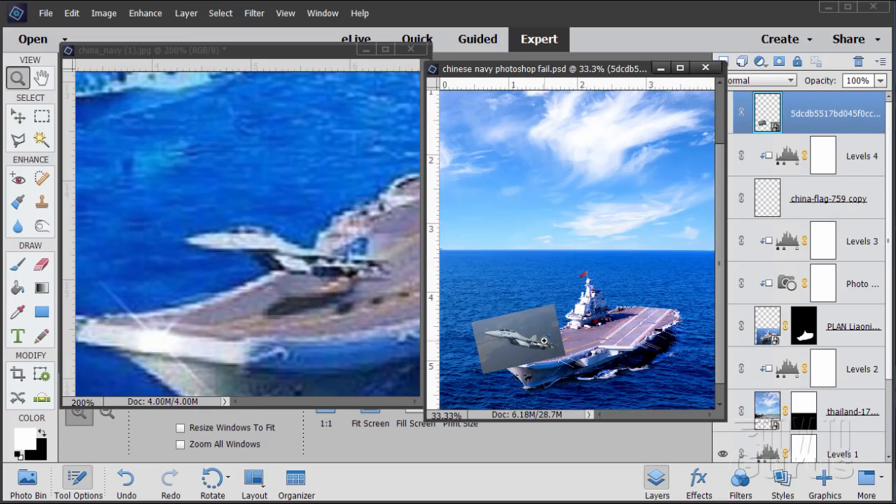
left_click(497, 364)
left_click(491, 344)
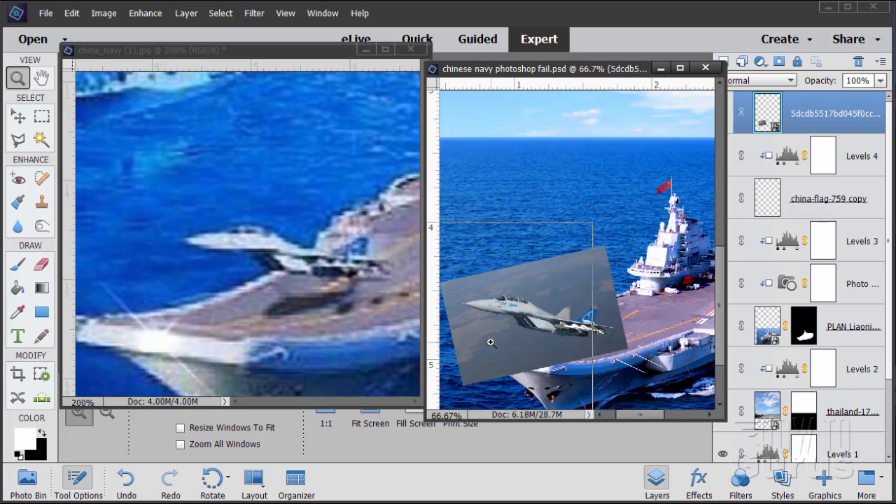
left_click(491, 343)
left_click(487, 344)
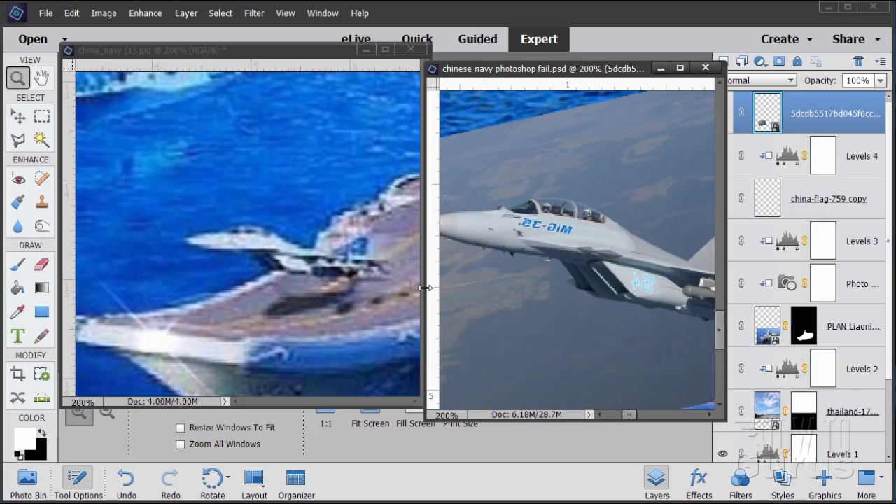
left_click_drag(425, 288, 184, 288)
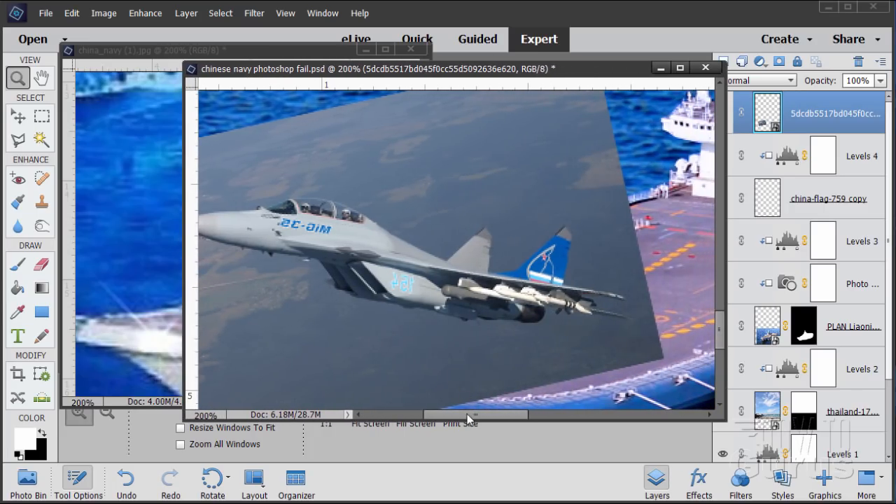
left_click_drag(467, 417, 449, 420)
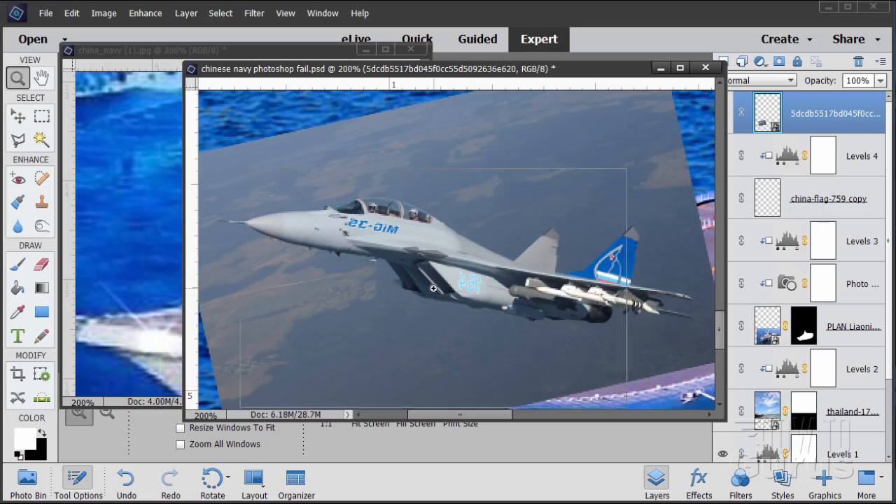
left_click(434, 287)
left_click(434, 288)
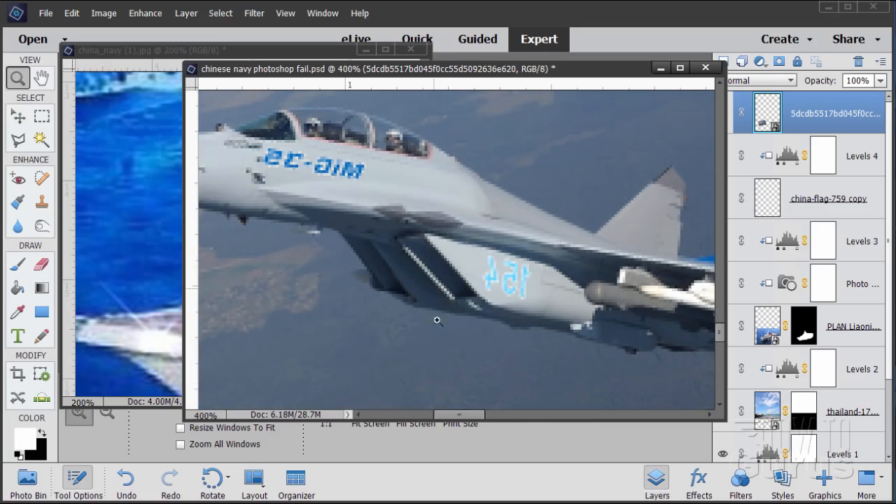
left_click_drag(466, 418, 447, 425)
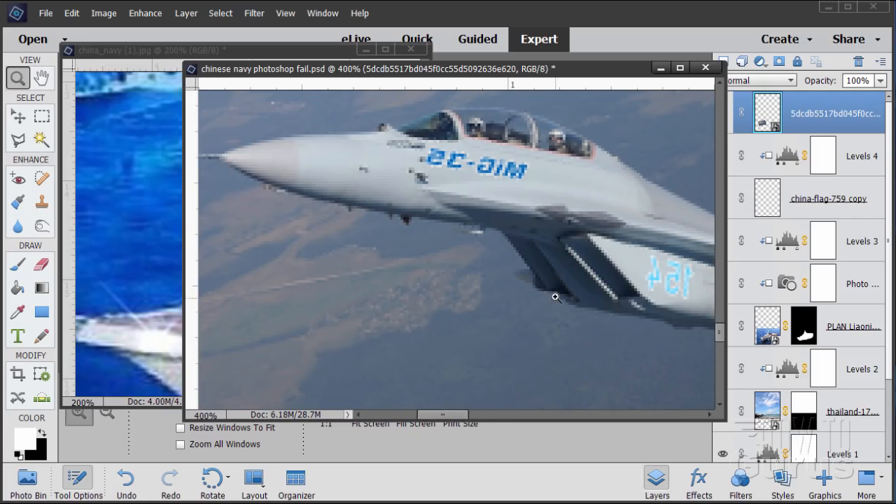
left_click(25, 139)
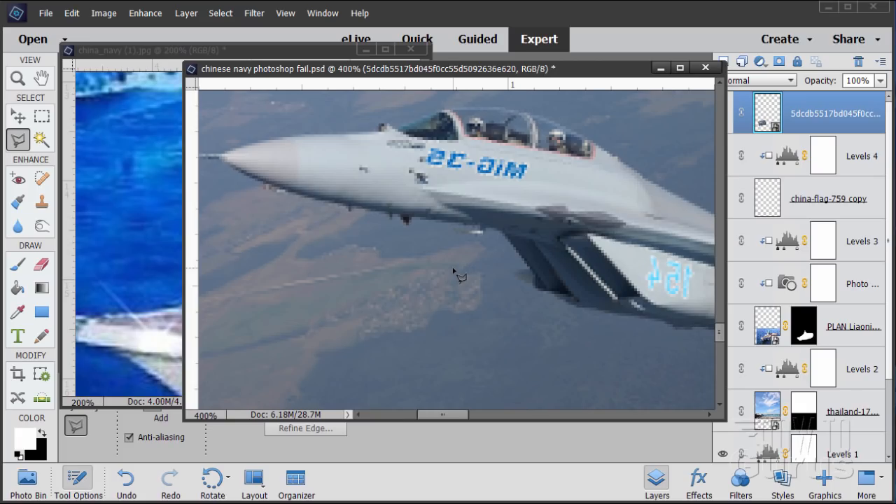
left_click_drag(447, 277, 459, 330)
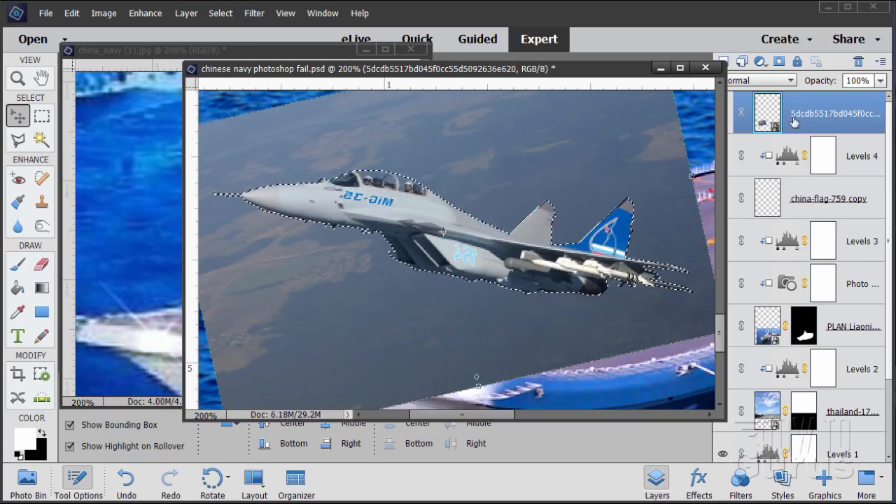
left_click(778, 61)
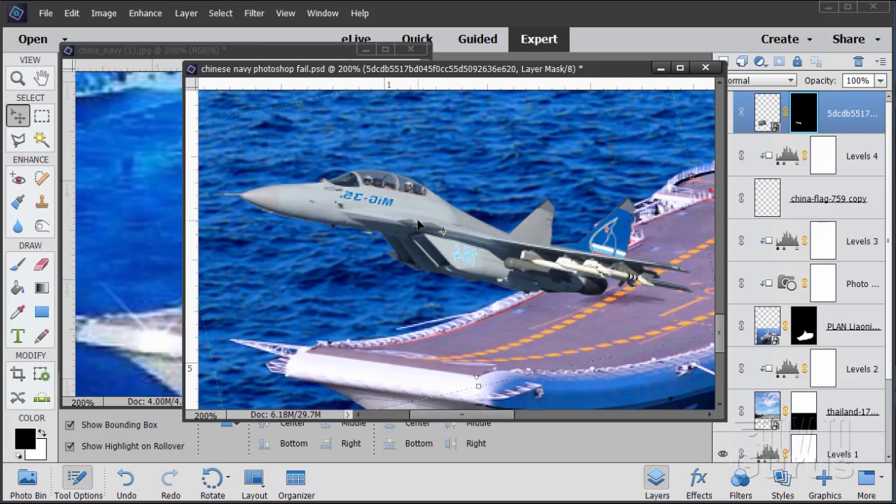
left_click(19, 81)
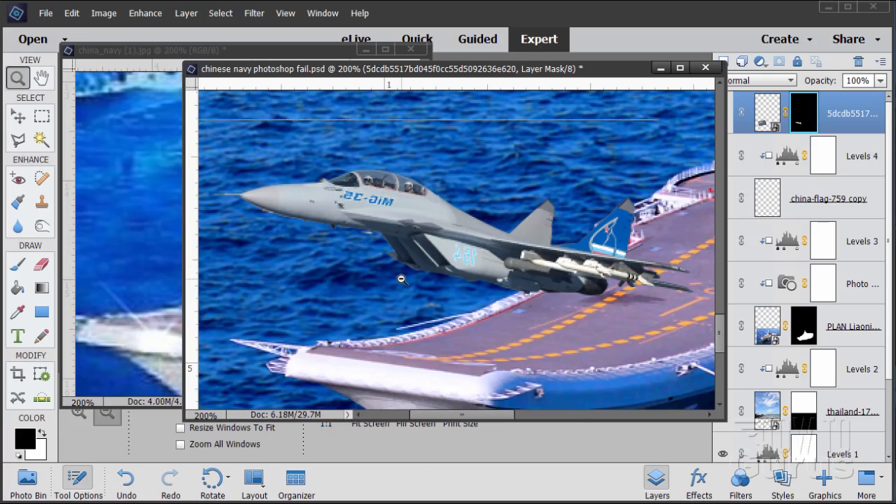
Step: Set the composite beside the reference poster at 100% zoom, then scale the masked jet down and place it over the carrier's bow
left_click(401, 279, "alt")
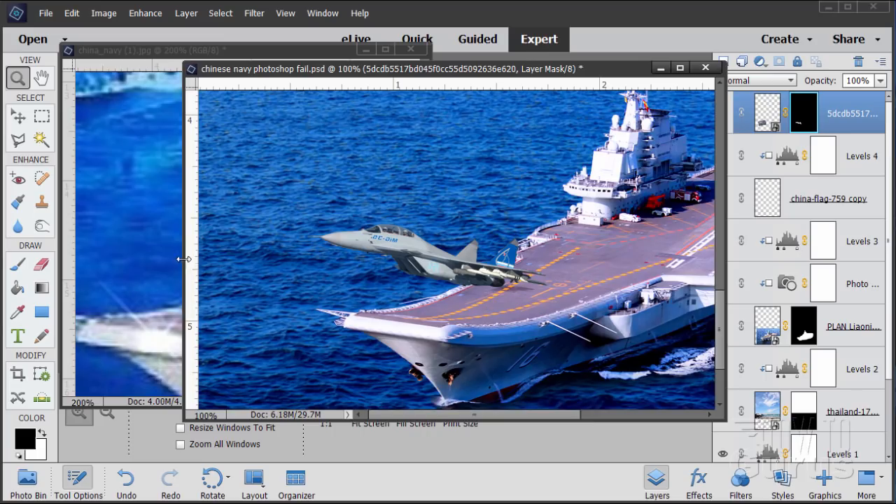
left_click_drag(184, 262, 364, 261)
left_click_drag(560, 415, 579, 416)
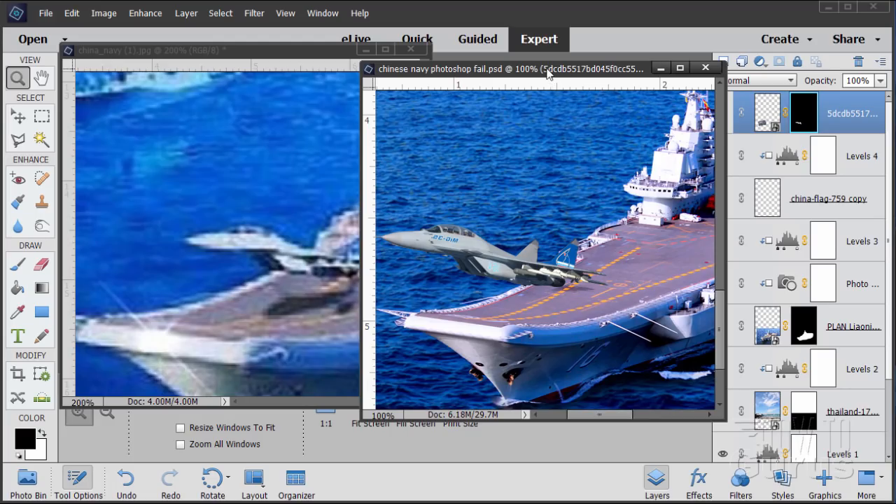
left_click_drag(547, 67, 626, 67)
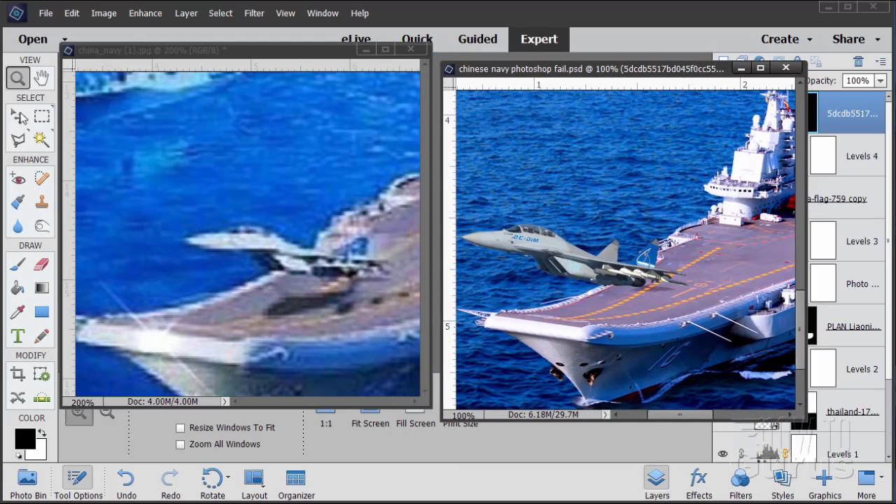
left_click(20, 115)
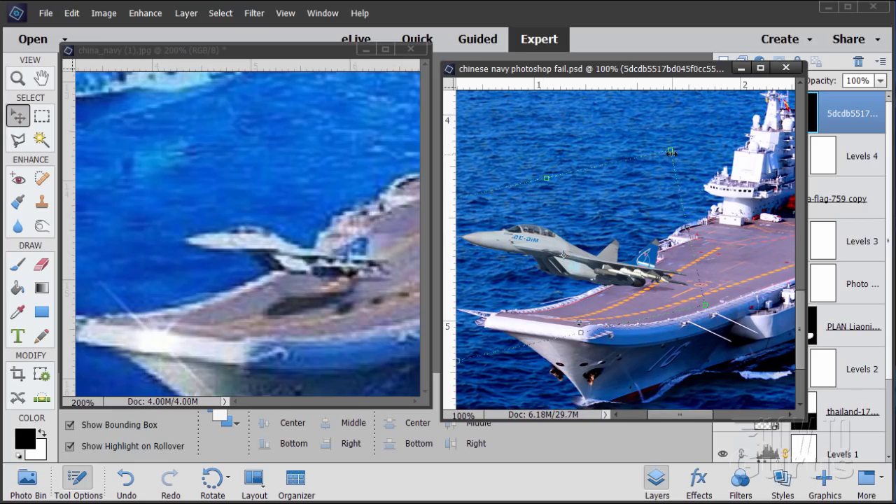
left_click_drag(671, 151, 619, 200)
left_click_drag(554, 296, 594, 300)
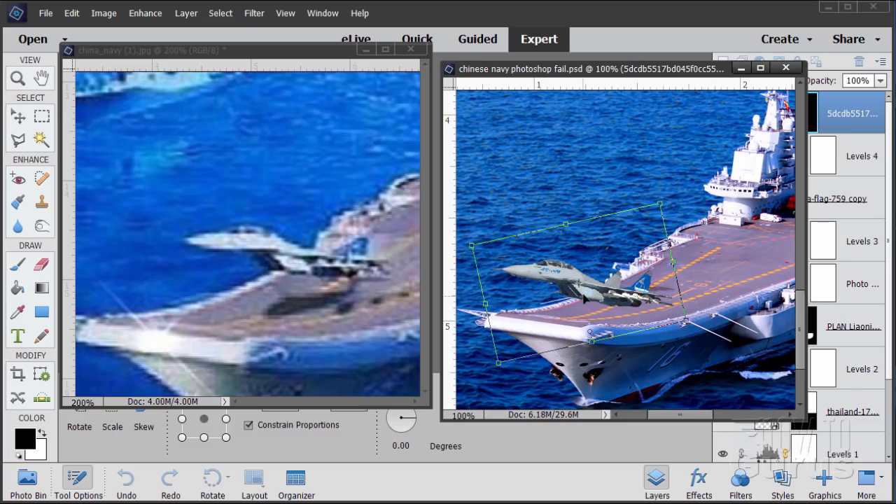
Step: Fine-tune the jet's position above the bow, shrink it slightly more, and nudge it a little left and up
left_click_drag(586, 298, 590, 299)
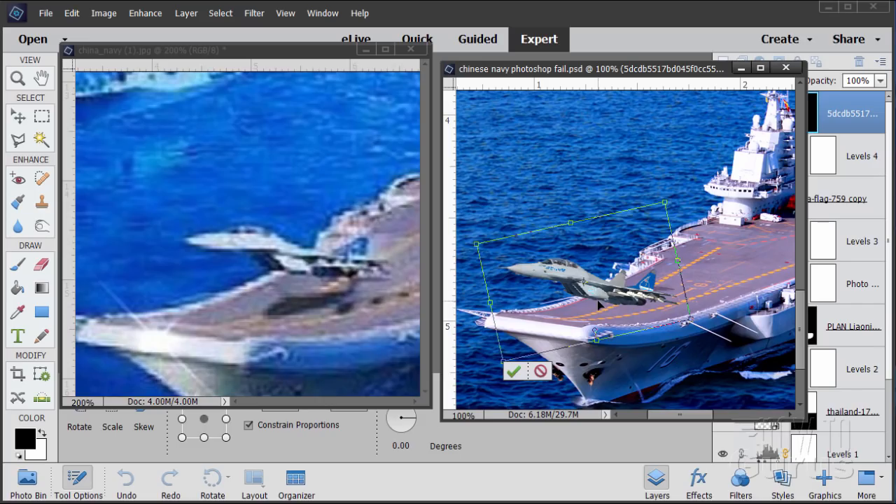
mouse_move(597, 301)
left_mouse_down()
mouse_move(630, 305)
mouse_move(609, 304)
left_mouse_up()
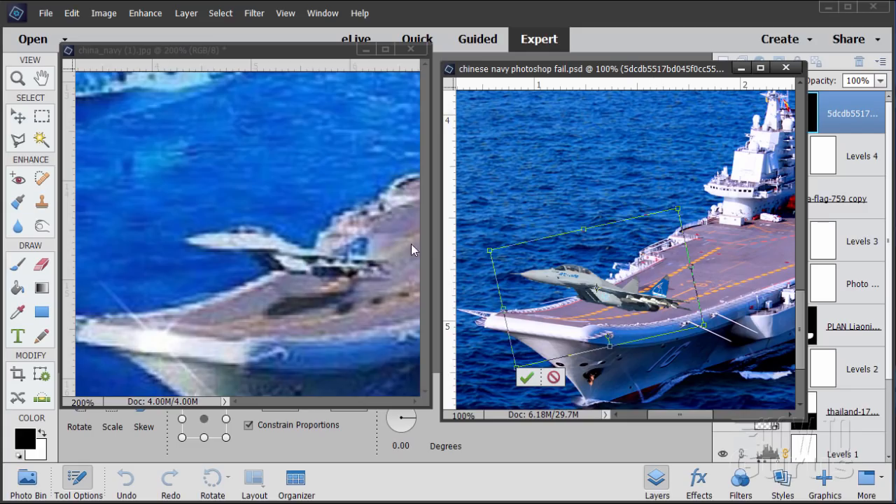
left_click_drag(606, 308, 599, 288)
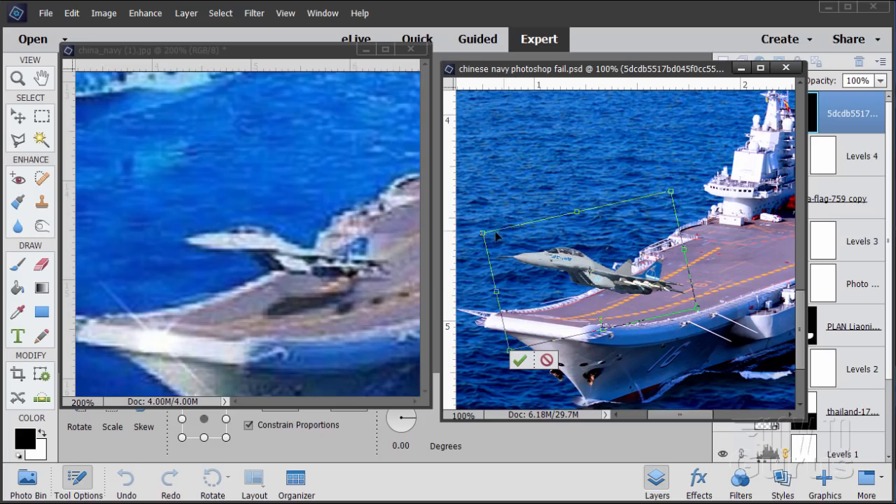
left_click_drag(479, 230, 507, 250)
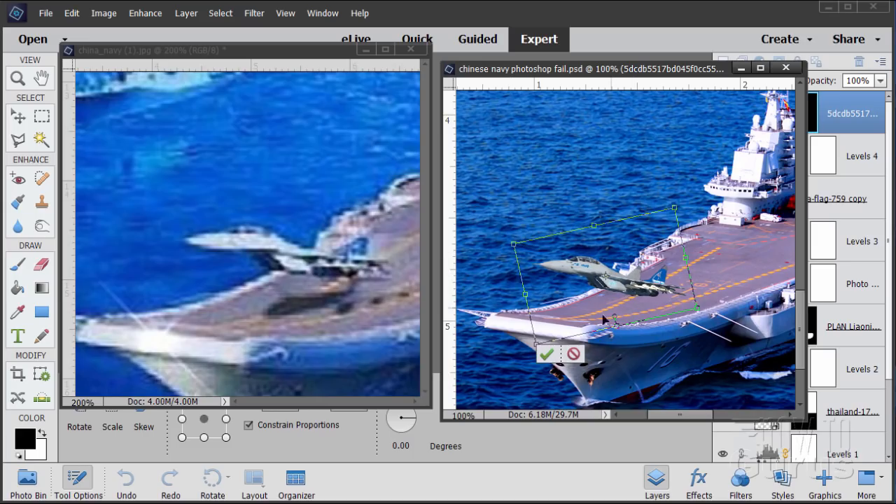
left_click(547, 354)
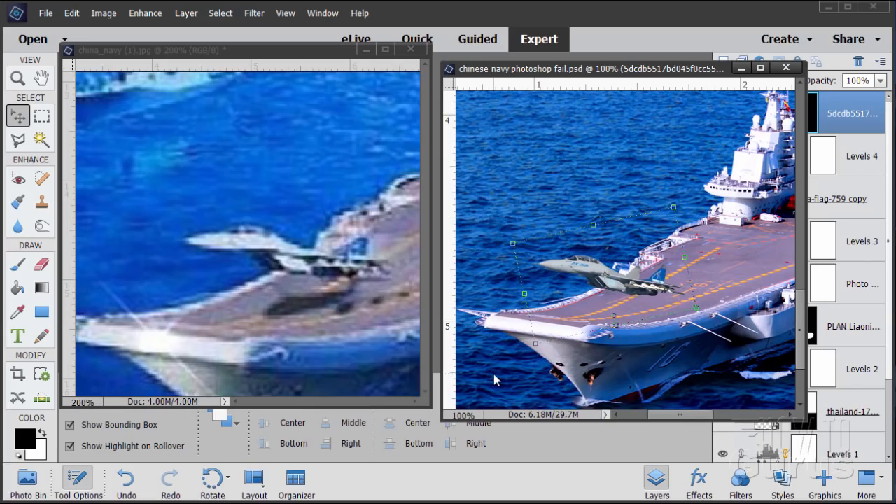
key("Left")
key("Left")
key("Up")
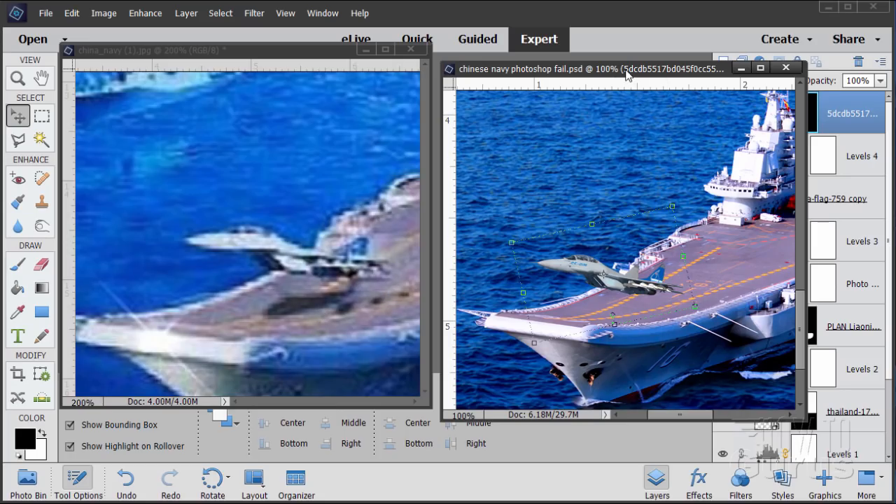
Step: Fit the whole composite on screen and place 080432f4d9ea8111b8fafc3e0af34250.jpg as a new layer above the jet
left_click_drag(626, 75, 468, 75)
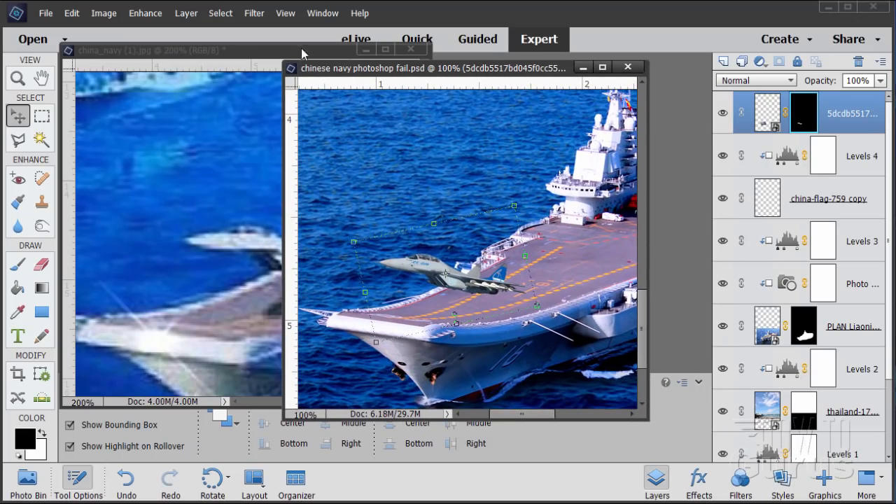
left_click(285, 14)
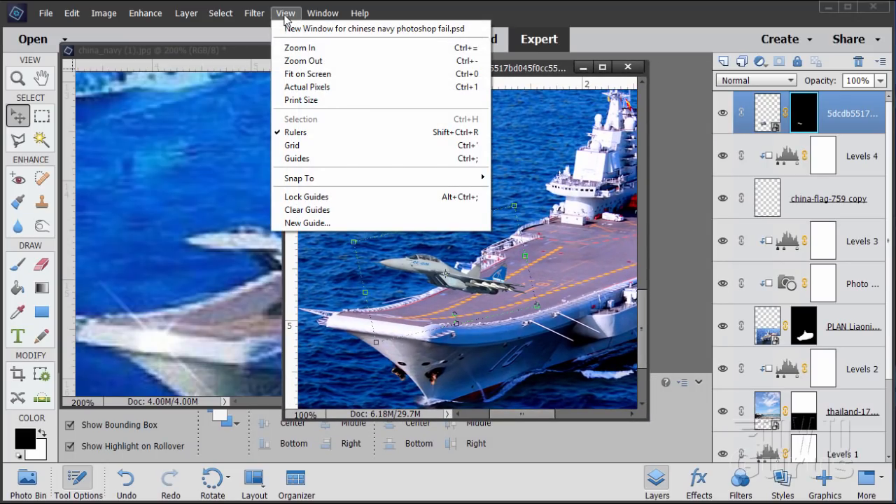
left_click(303, 61)
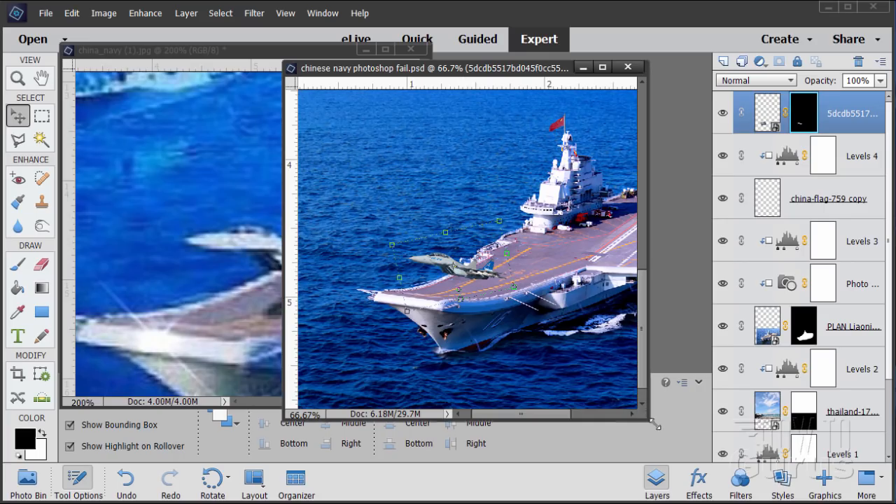
left_click_drag(657, 425, 725, 463)
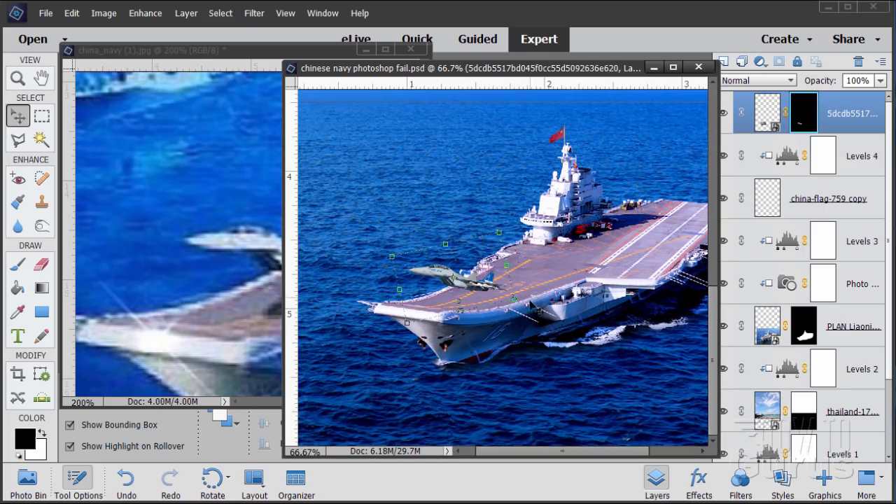
left_click(286, 13)
left_click(301, 60)
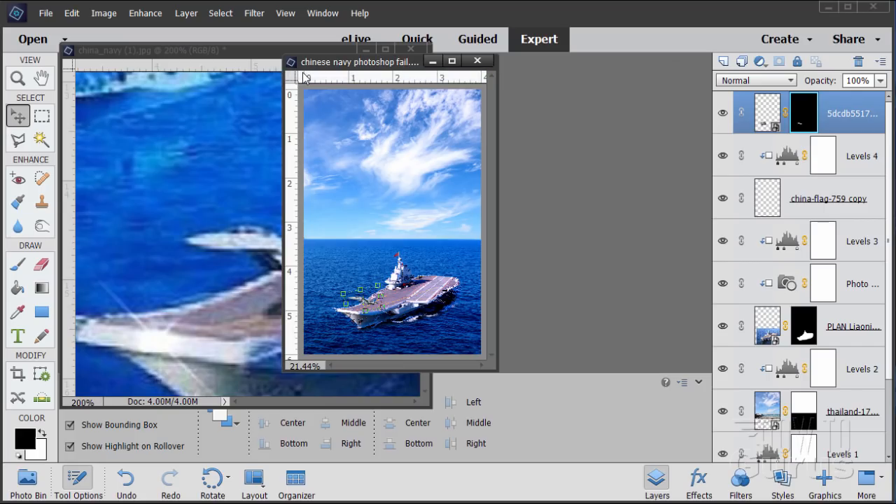
left_click(46, 13)
left_click(60, 191)
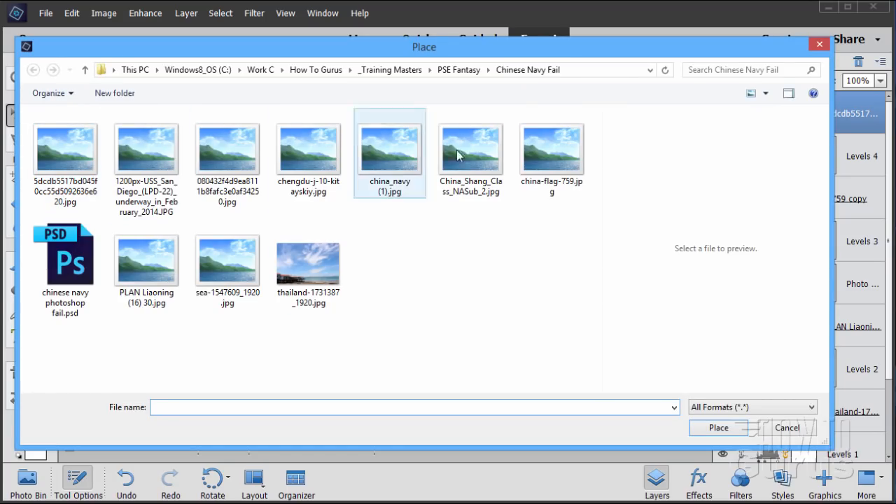
left_click(311, 150)
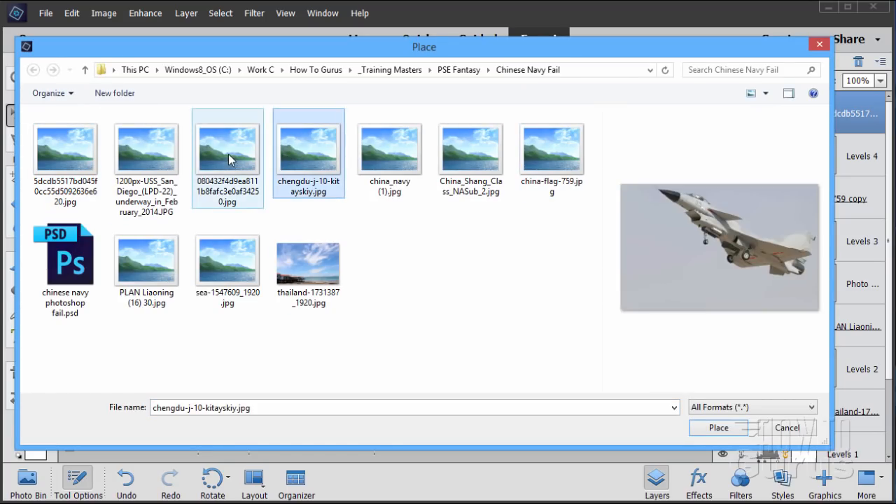
left_click(231, 160)
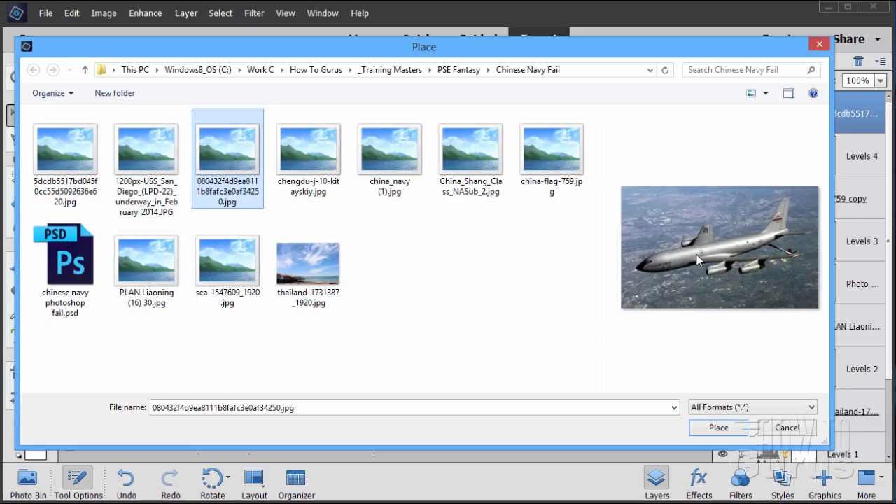
left_click(721, 429)
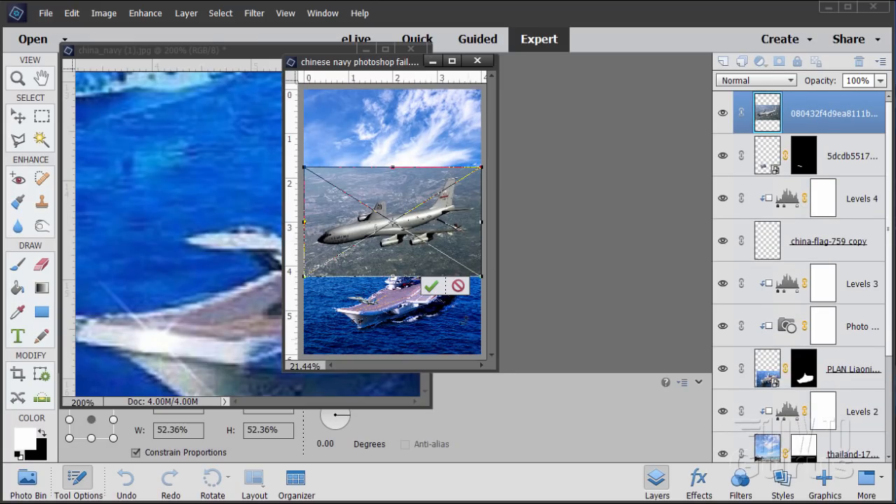
left_click(432, 287)
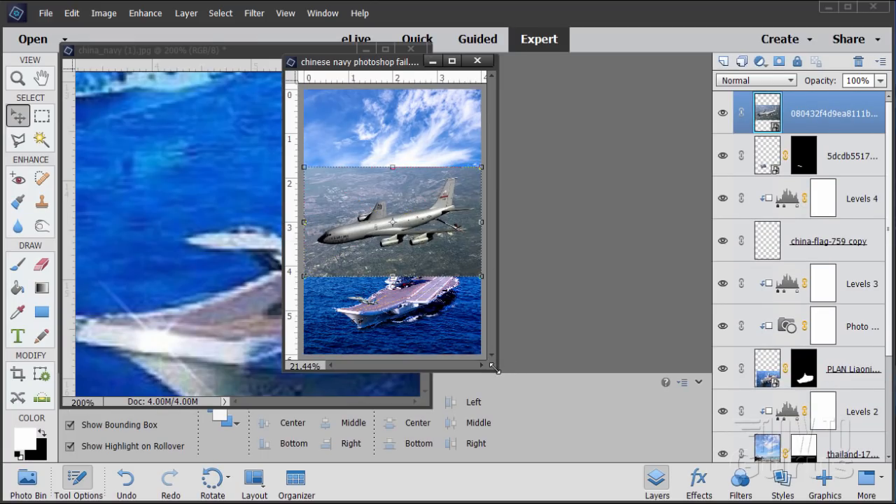
Step: Enlarge the composite's window, then scale the placed airplane photo down and move it over the carrier's bow
left_click_drag(495, 370, 626, 442)
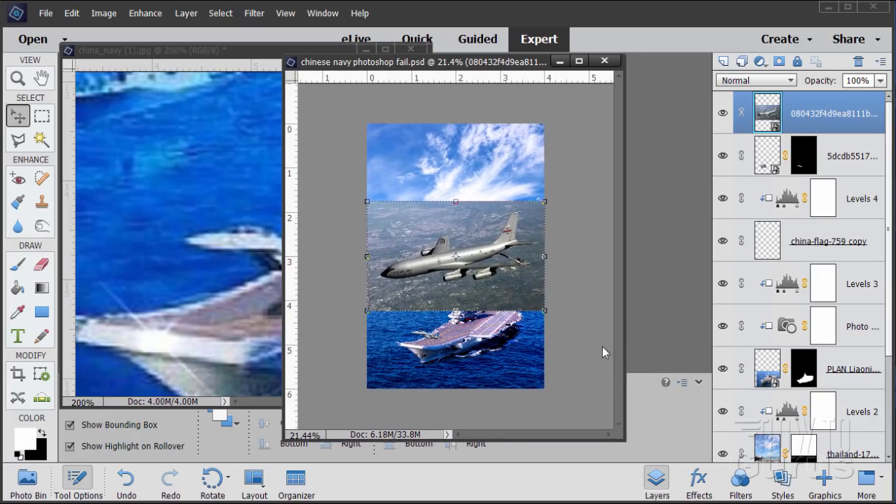
left_click_drag(472, 67, 560, 71)
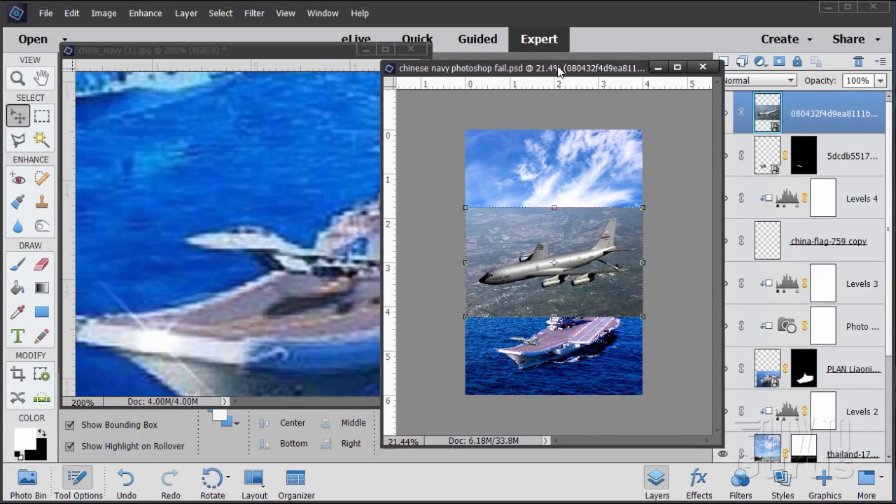
left_click_drag(644, 208, 513, 288)
left_click_drag(476, 319, 514, 359)
left_click(492, 385)
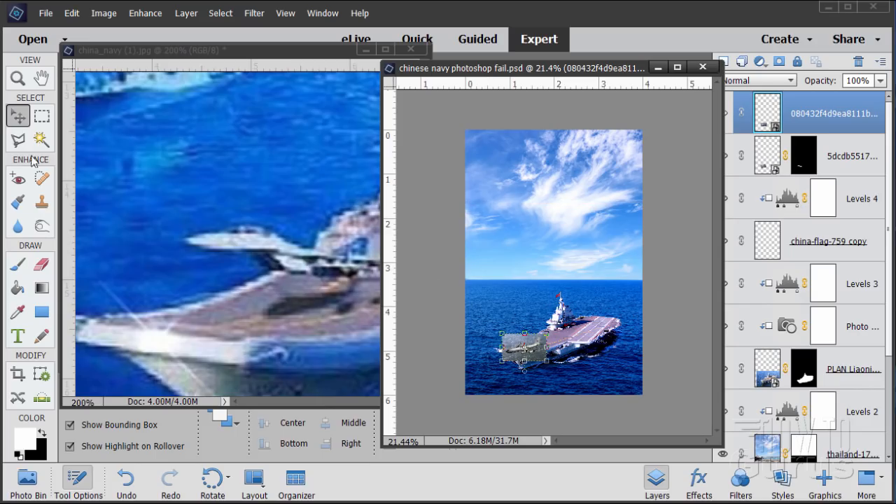
Step: Reduce the airplane photo a little further and position it over the bow so the plane sits near the jet's location
left_click(18, 79)
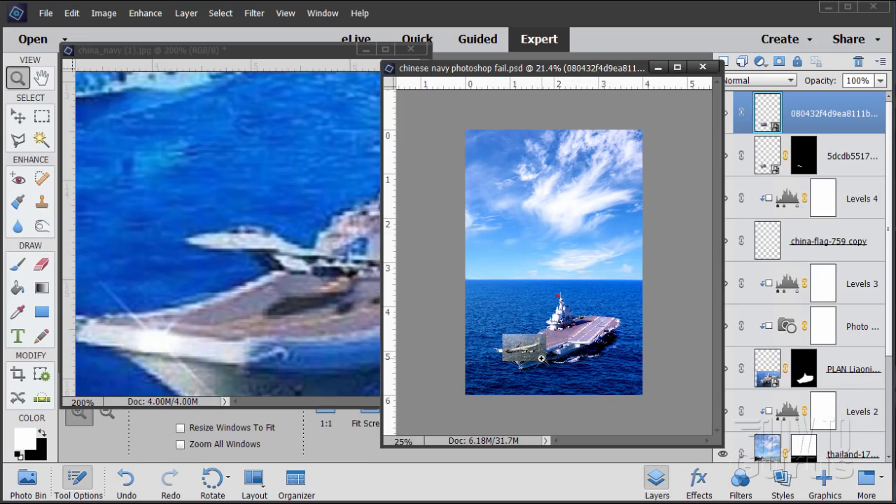
left_click(541, 358)
left_click(522, 358)
left_click(518, 359)
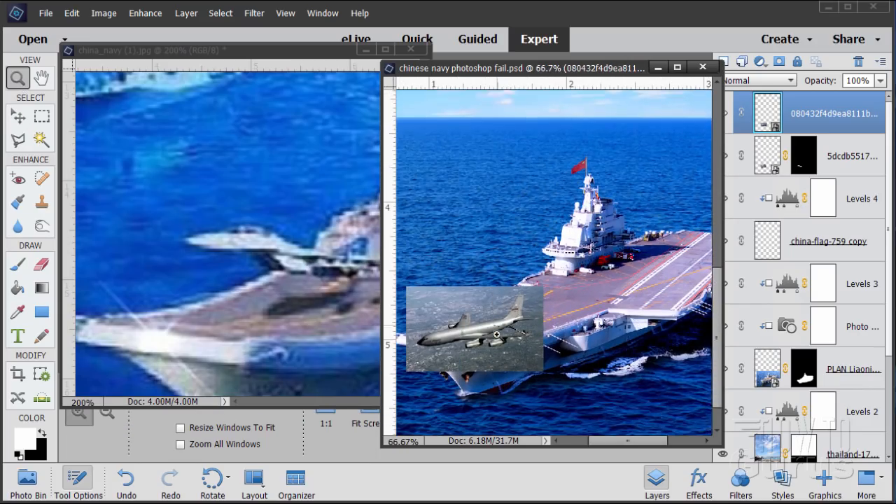
left_click(449, 307)
left_click(449, 308)
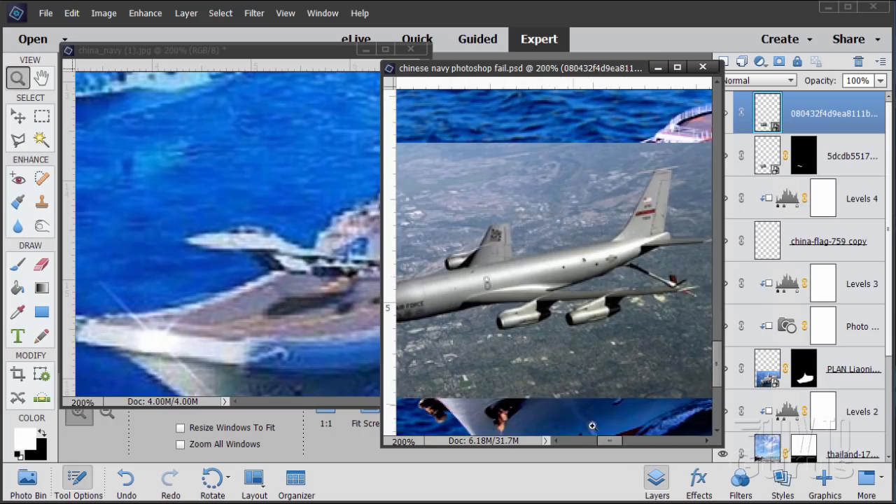
left_click_drag(616, 445, 609, 445)
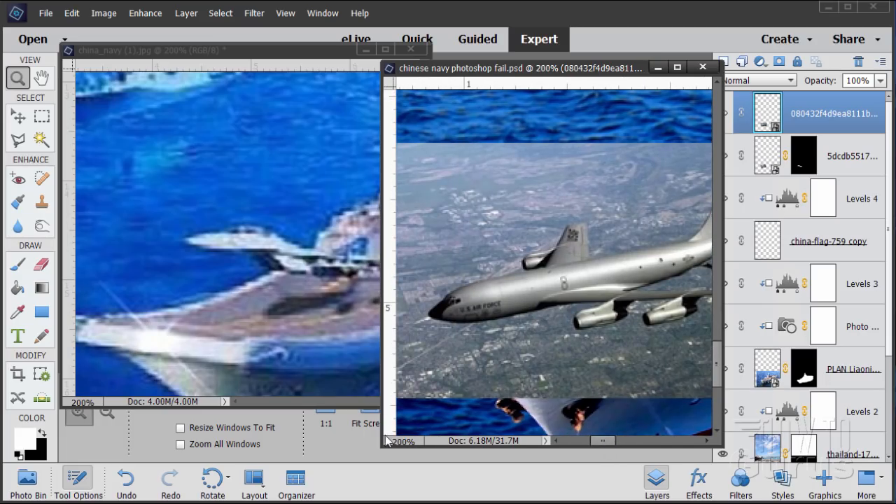
left_click_drag(383, 442, 159, 442)
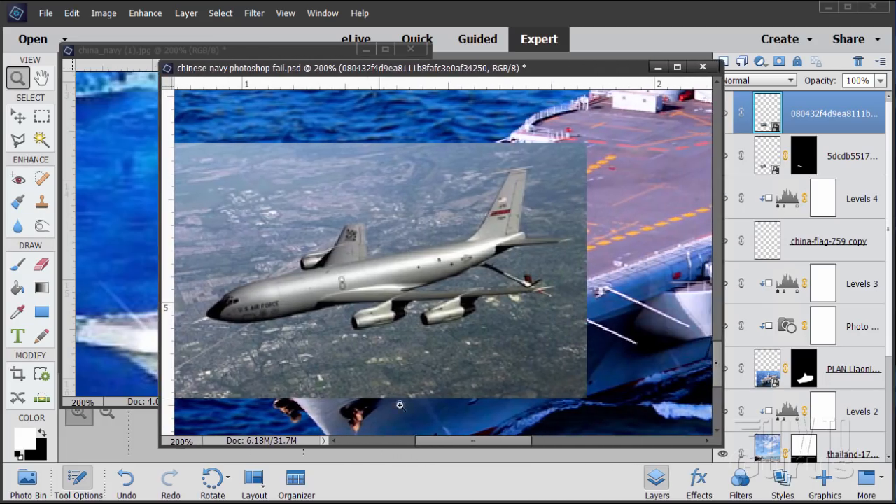
left_click_drag(438, 442, 420, 446)
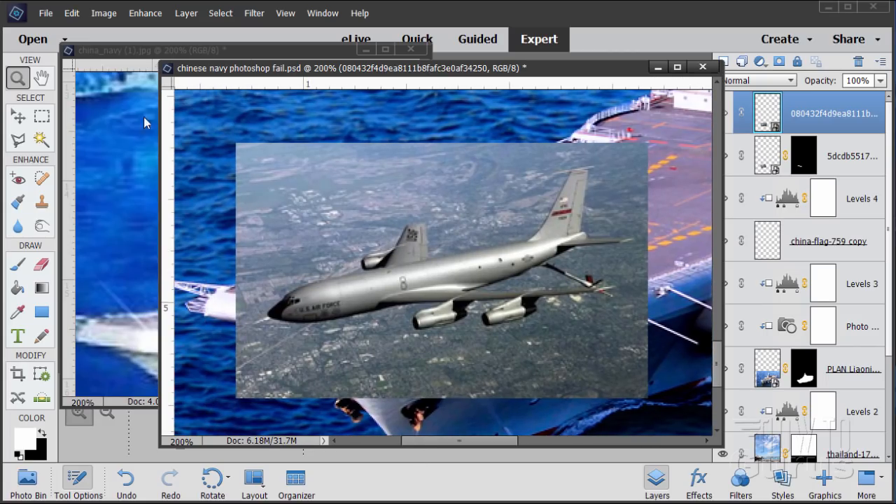
left_click(23, 116)
left_click_drag(383, 289, 415, 379)
left_click_drag(271, 229, 345, 273)
left_click_drag(437, 385, 402, 279)
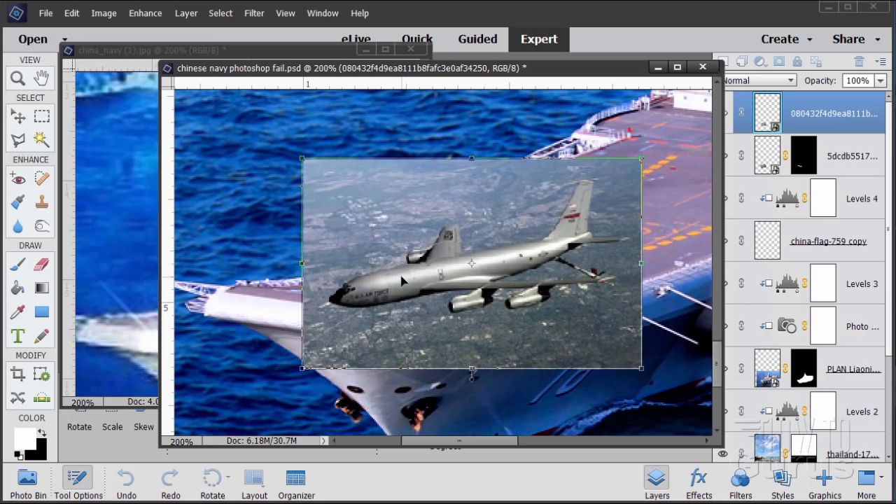
left_click(591, 378)
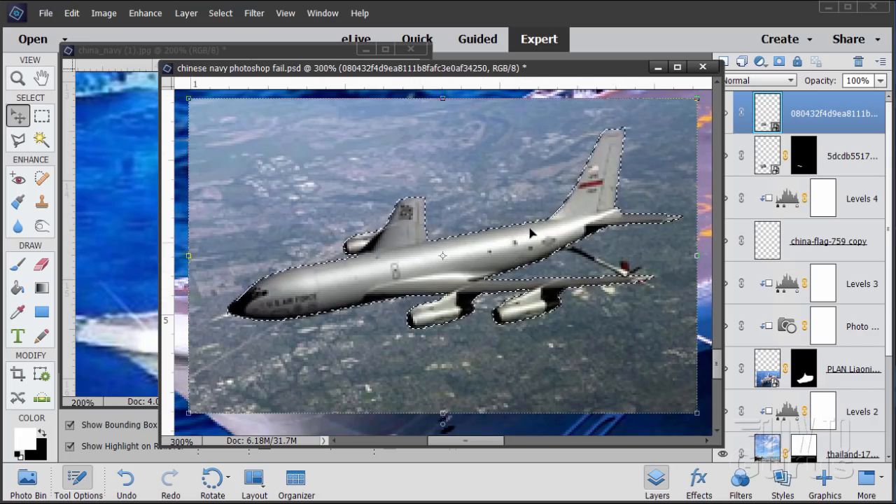
Step: Mask out the background around the selected airplane, move its layer beneath the jet layer, and set the composite beside the reference poster
left_click(779, 62)
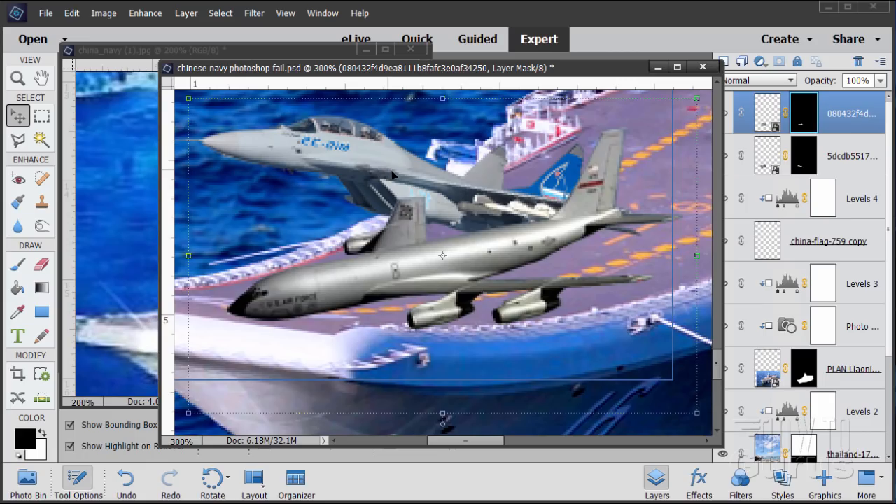
left_click_drag(843, 113, 836, 161)
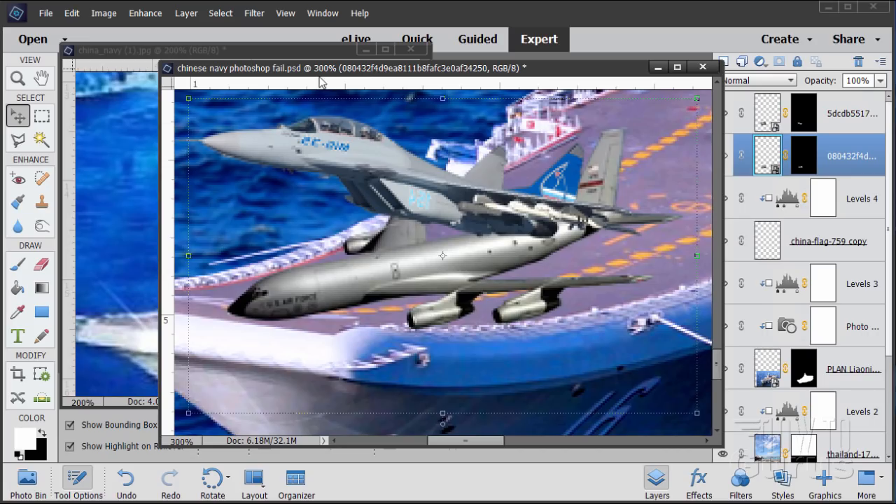
left_click_drag(318, 73, 588, 75)
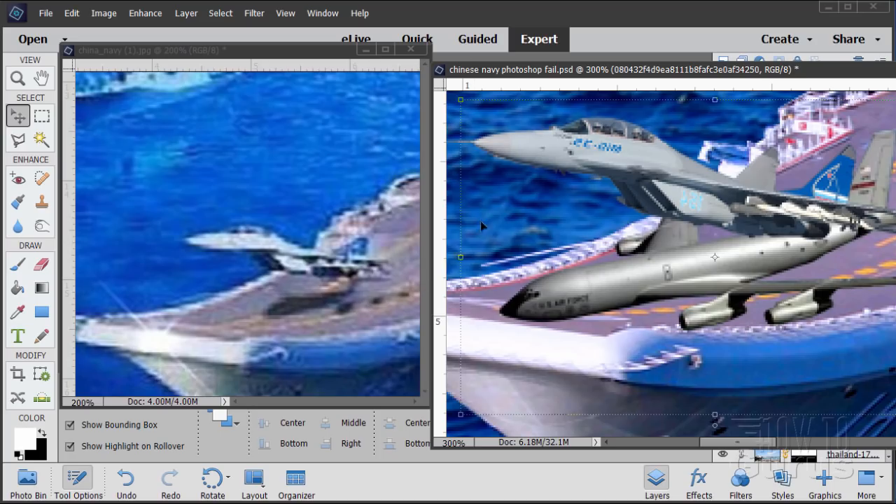
Step: Scale down the masked airplane and position it below the jet, over the carrier deck at the bow
left_click_drag(653, 74, 365, 52)
left_click_drag(171, 393, 295, 334)
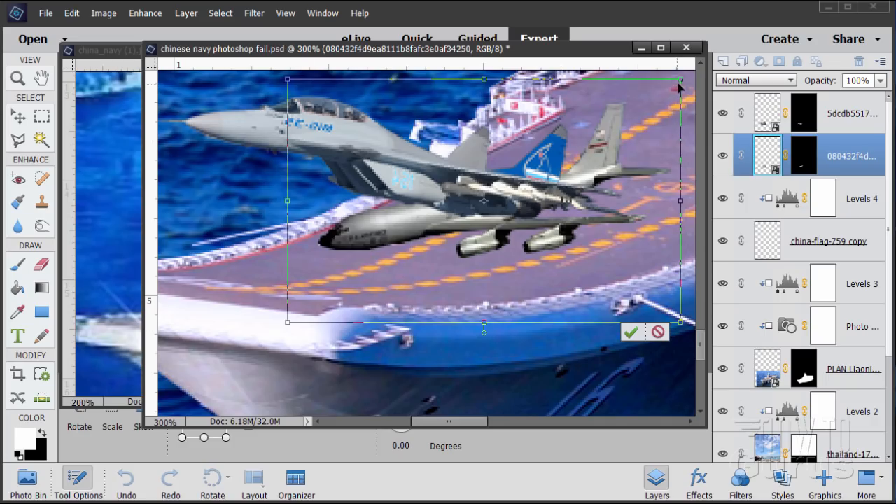
left_click_drag(681, 80, 572, 147)
left_click_drag(447, 241, 473, 252)
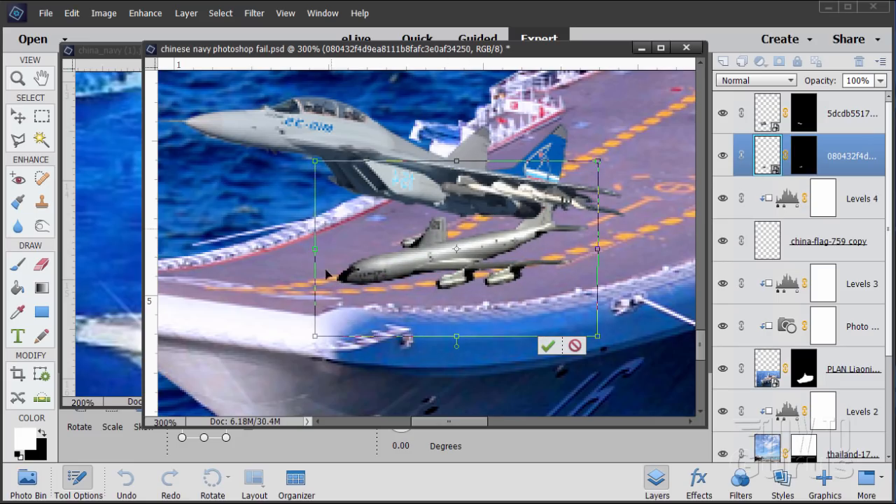
left_click_drag(315, 336, 320, 332)
left_click_drag(522, 244, 518, 237)
left_click_drag(313, 49, 292, 42)
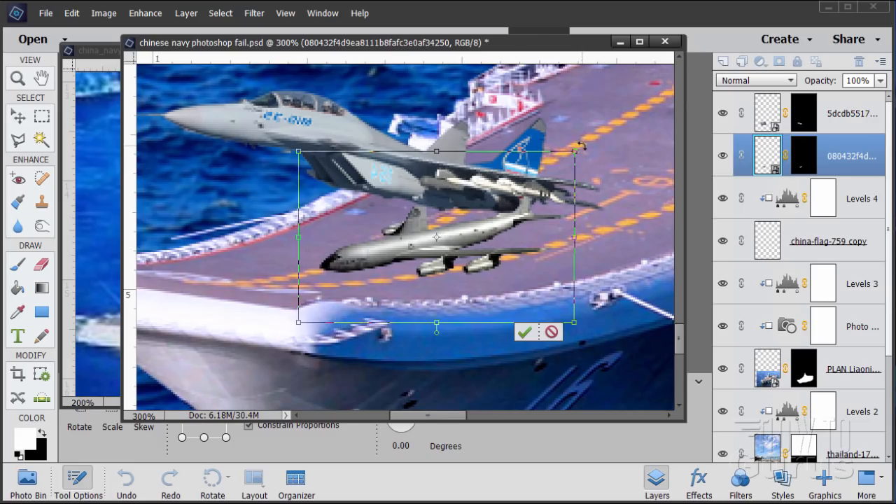
Step: Rotate the airplane by -5.63 degrees, nudge it into place beneath the jet, and apply the transformation
left_click_drag(580, 146, 566, 137)
left_click_drag(300, 249, 317, 249)
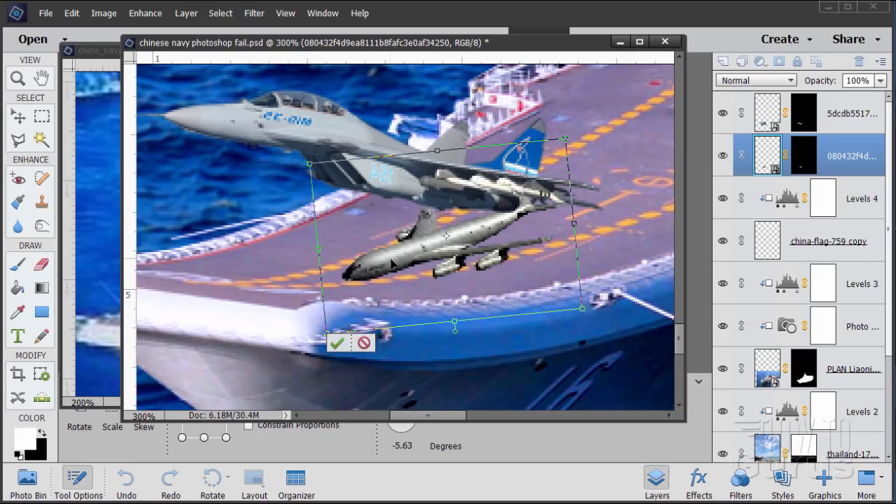
left_click_drag(399, 264, 391, 263)
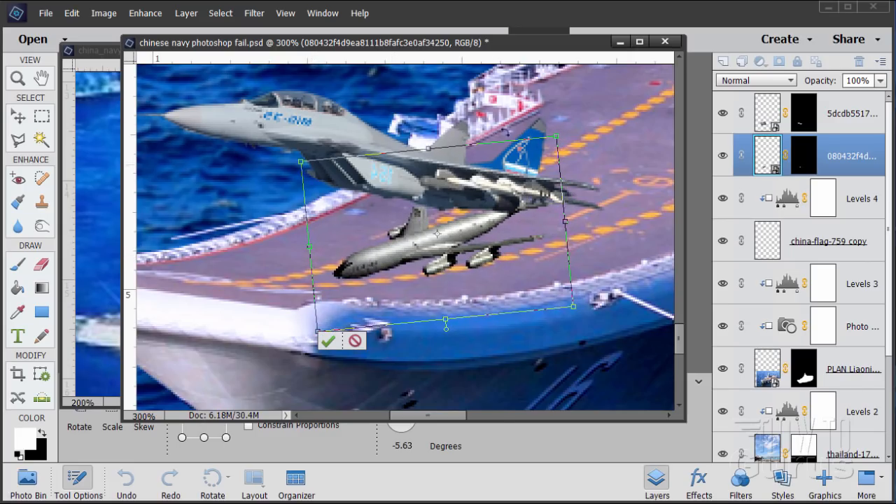
left_click_drag(441, 54, 382, 44)
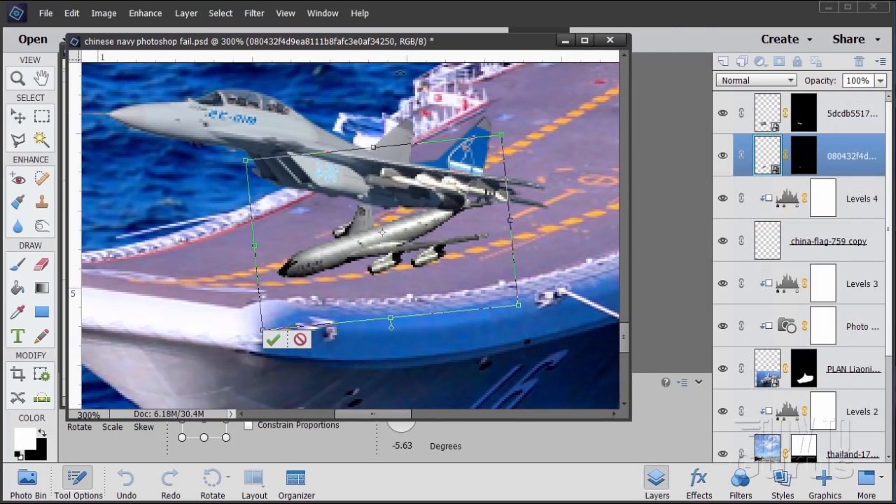
left_click(273, 340)
left_click_drag(290, 42, 333, 92)
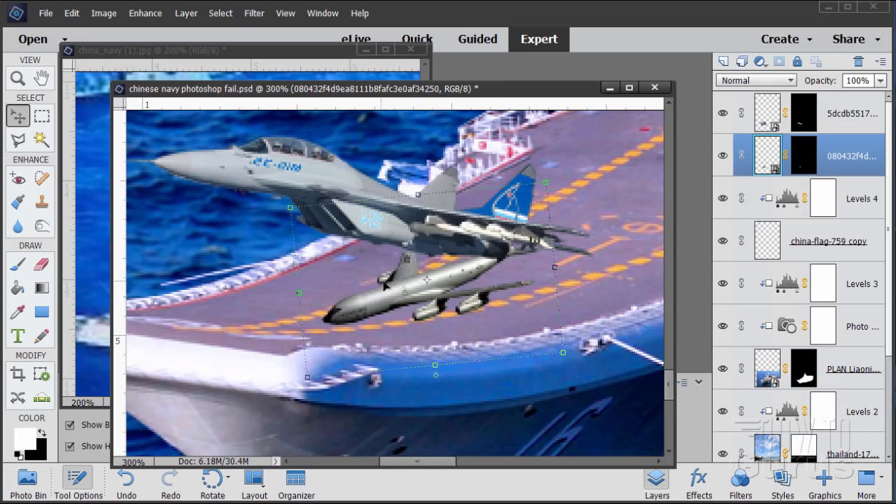
Step: Add a Levels adjustment layer above the airplane, clipped to the airplane layer
left_click(186, 12)
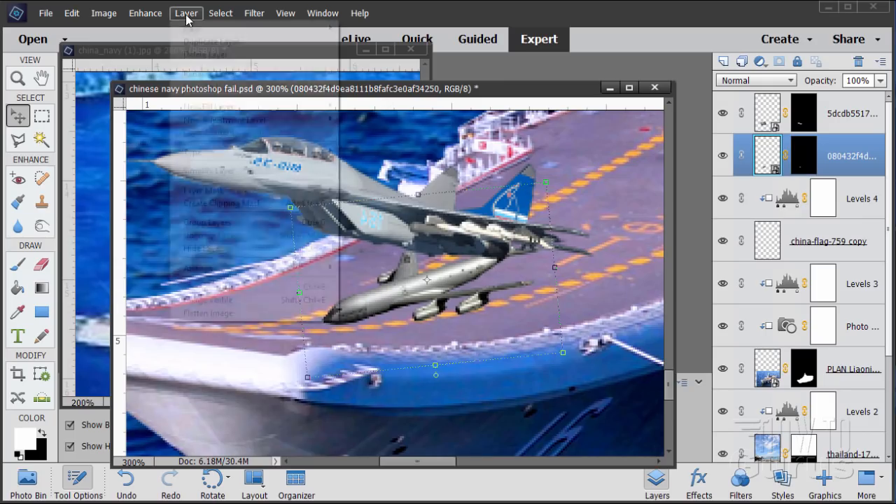
mouse_move(247, 123)
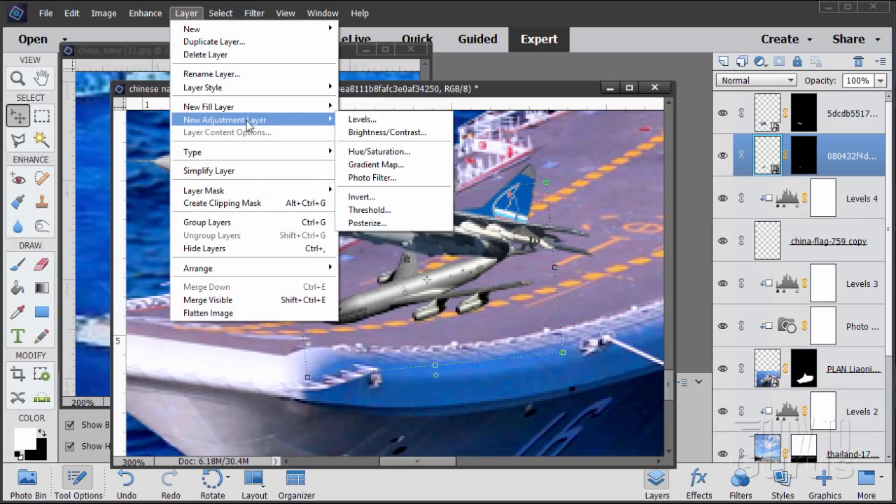
left_click(360, 120)
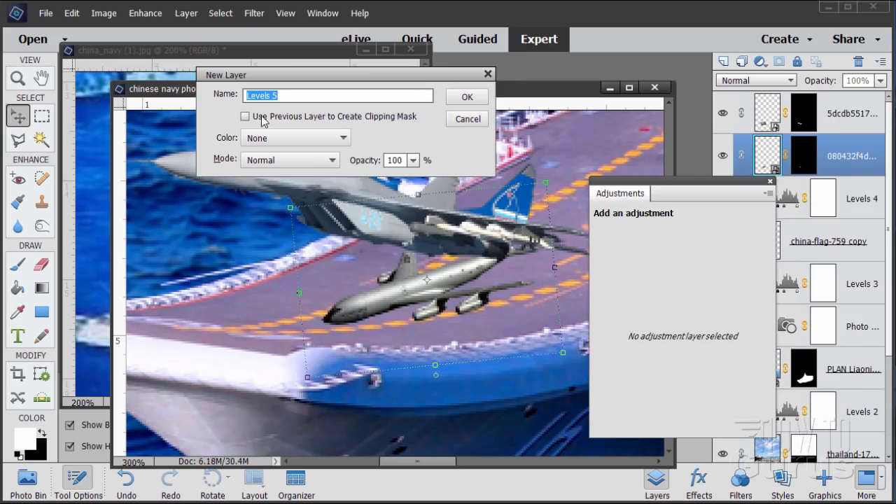
left_click(246, 116)
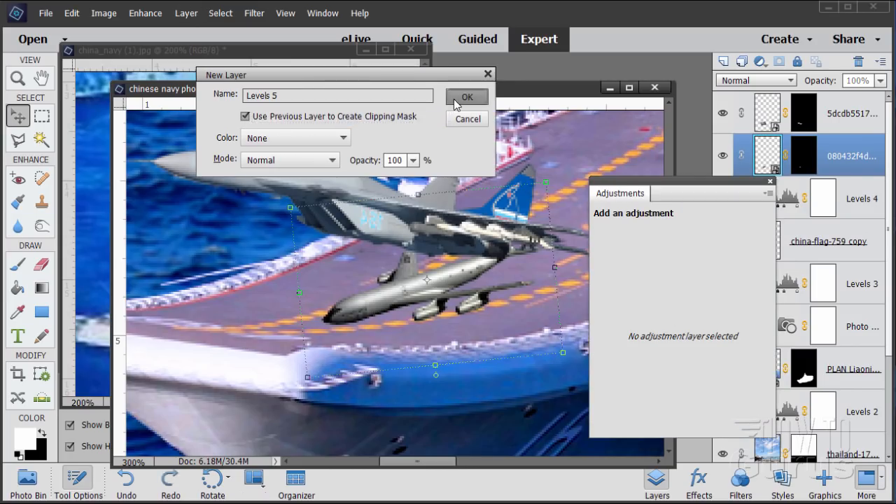
left_click(463, 98)
left_click_drag(650, 186, 628, 175)
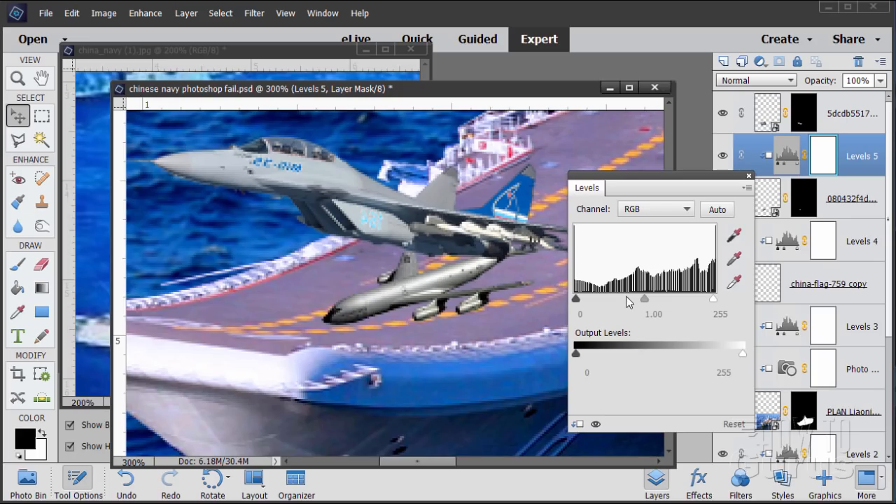
Step: Turn the airplane into a black silhouette by raising the input shadows to about 186 and lowering the output white to about 16
left_click_drag(576, 299, 674, 301)
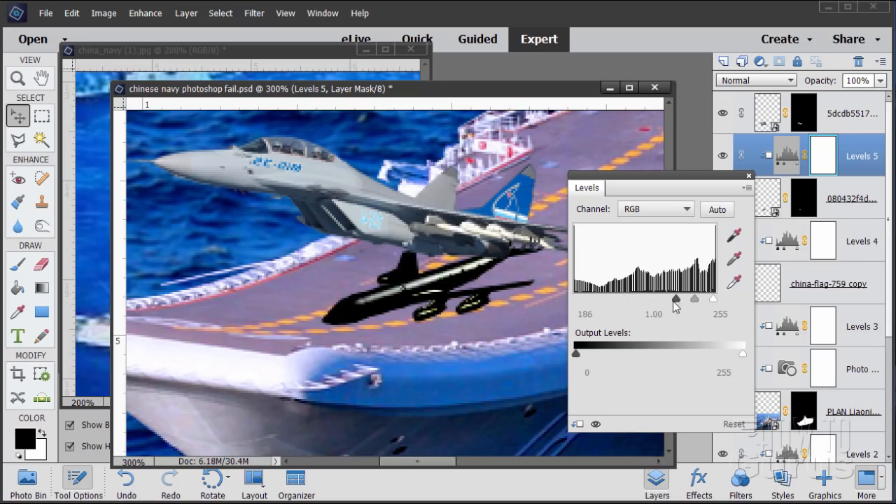
left_click_drag(734, 356, 585, 359)
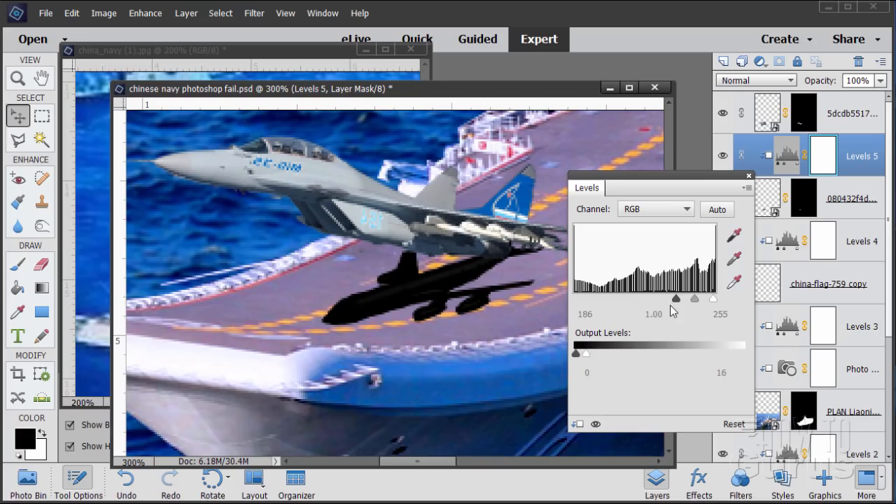
left_click_drag(689, 300, 687, 305)
left_click_drag(685, 301, 637, 297)
mouse_move(587, 354)
left_mouse_down()
mouse_move(601, 358)
mouse_move(583, 357)
left_mouse_up()
left_click_drag(637, 298, 675, 299)
left_click(748, 176)
Step: Try to apply a Gaussian Blur to the darkened airplane layer
left_click(759, 199)
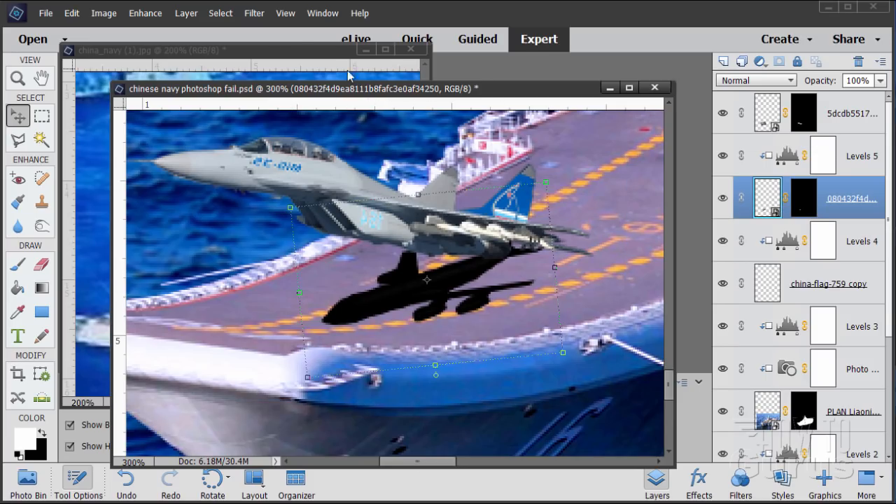
left_click(254, 12)
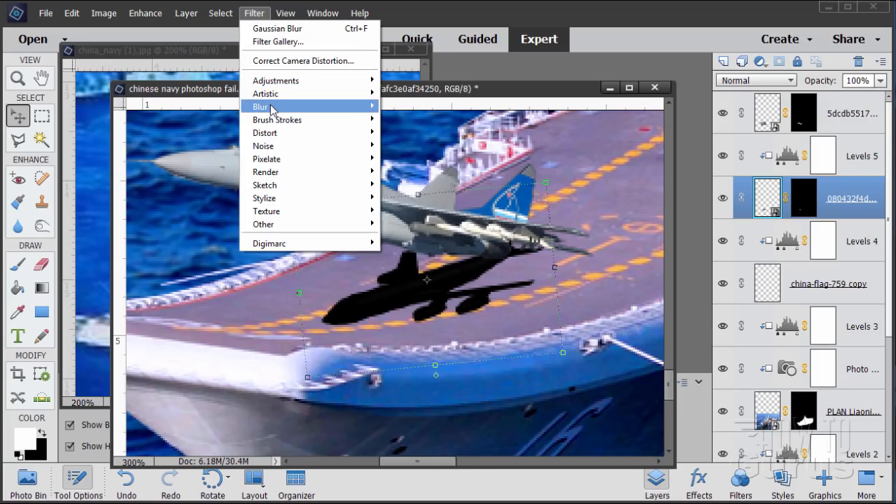
mouse_move(273, 110)
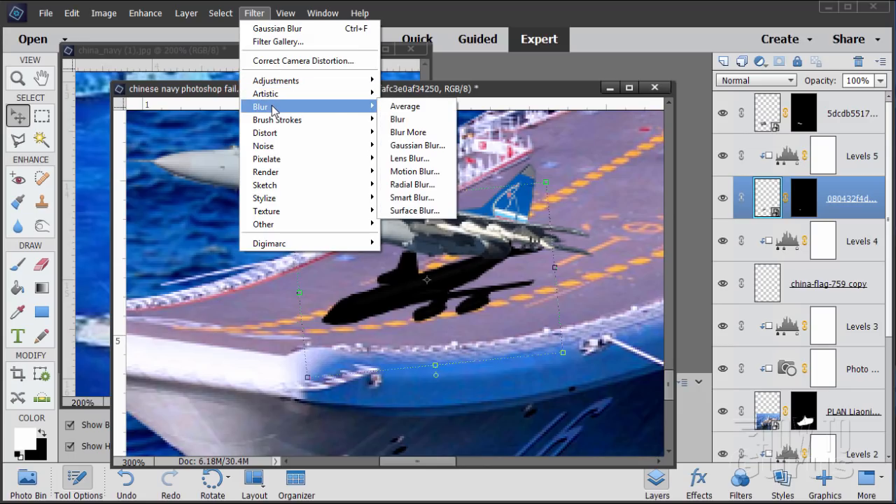
left_click(413, 144)
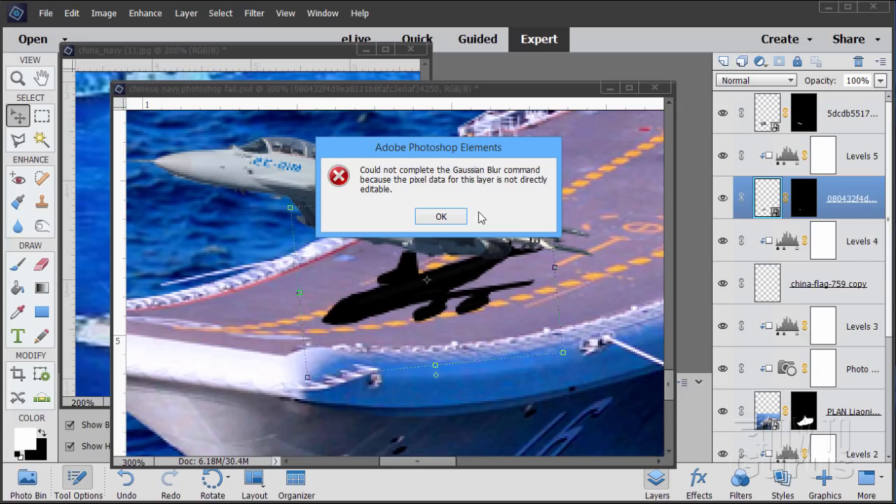
left_click(450, 219)
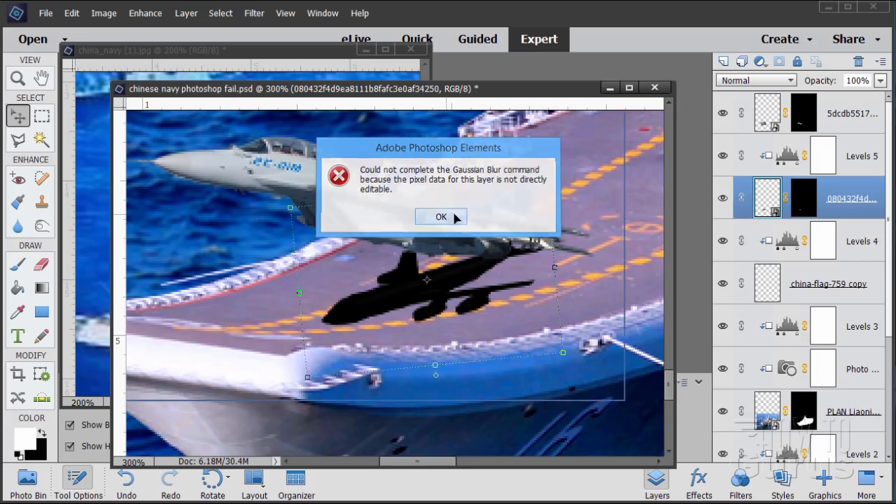
Step: Simplify the airplane layer and soften the silhouette with a Gaussian Blur of 2.5 pixels
right_click(834, 204)
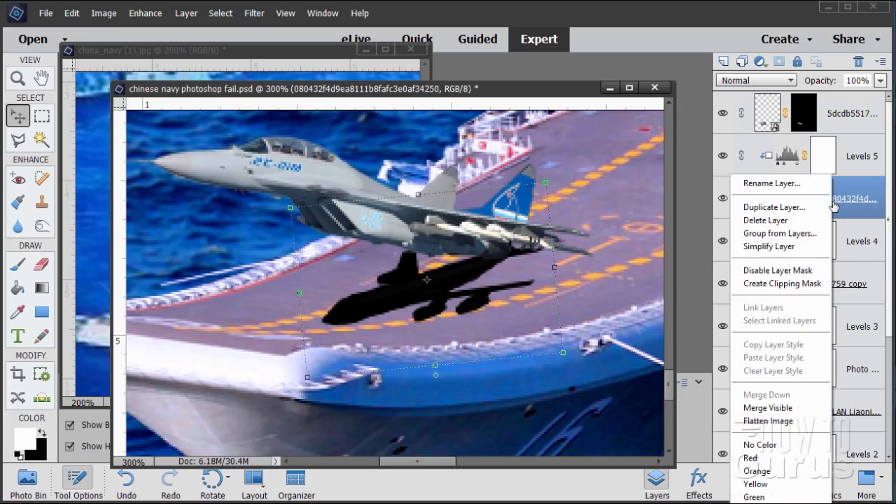
left_click(764, 249)
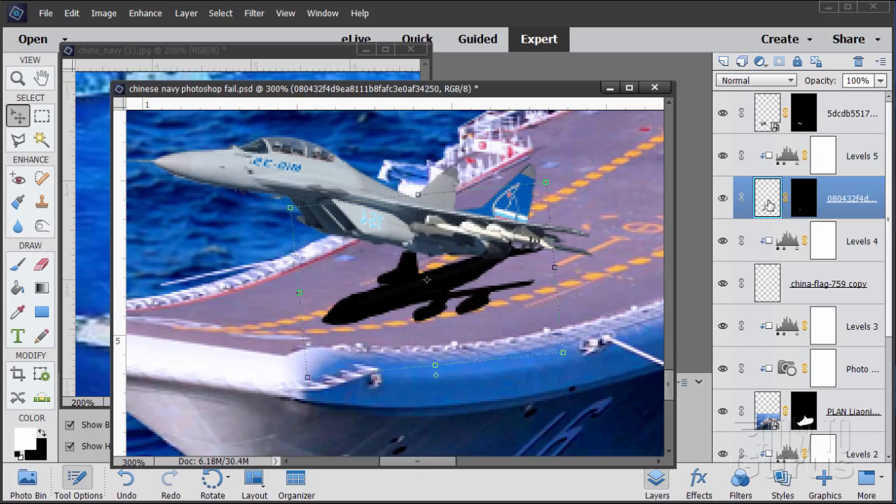
left_click(252, 15)
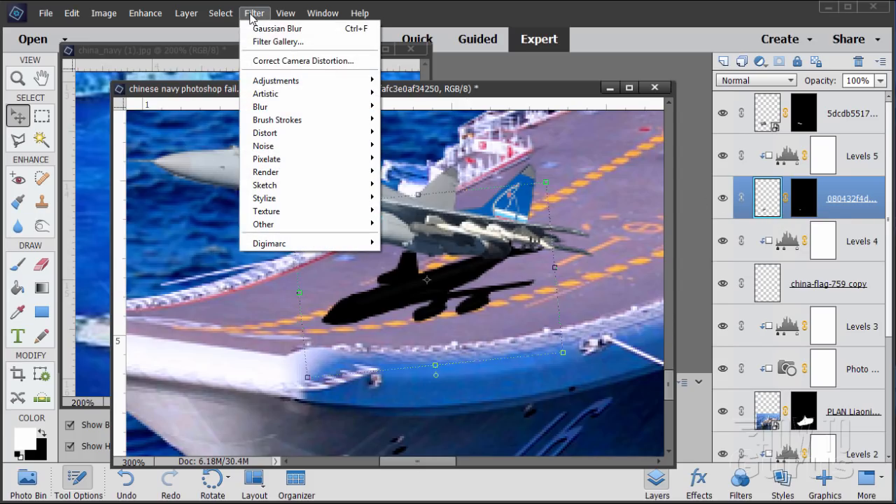
mouse_move(273, 107)
left_click(400, 146)
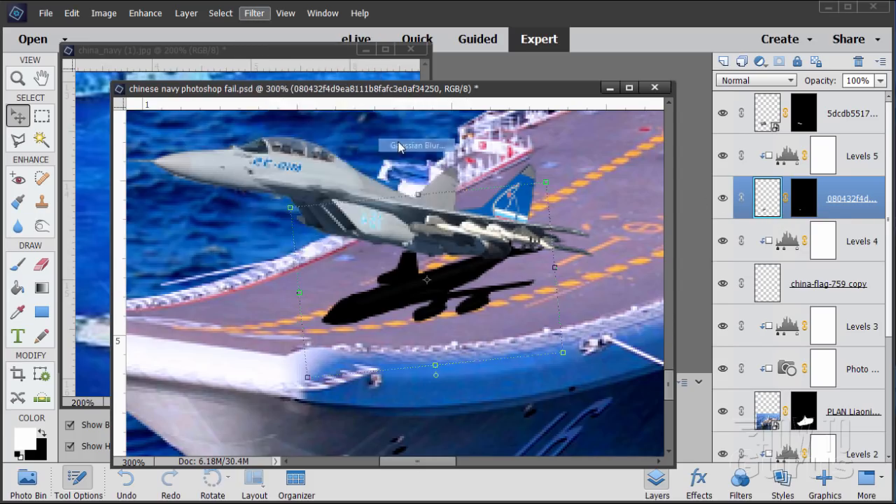
left_click_drag(649, 412, 628, 417)
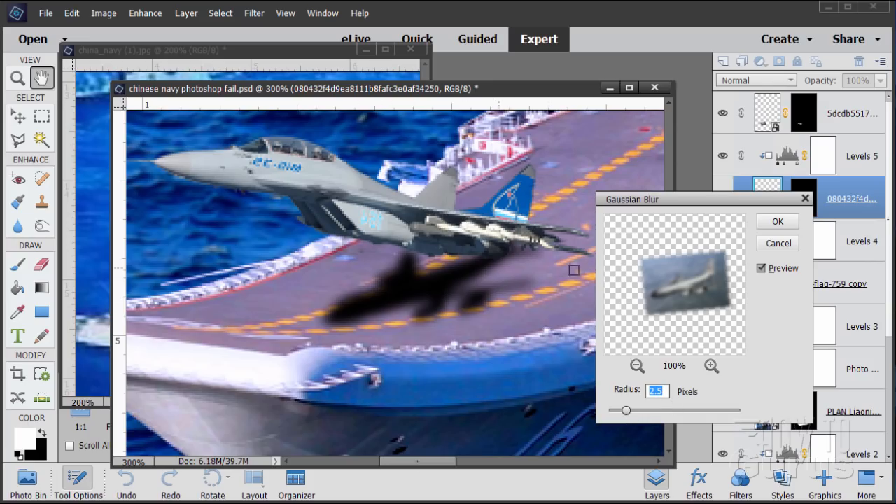
left_click(777, 223)
key("v")
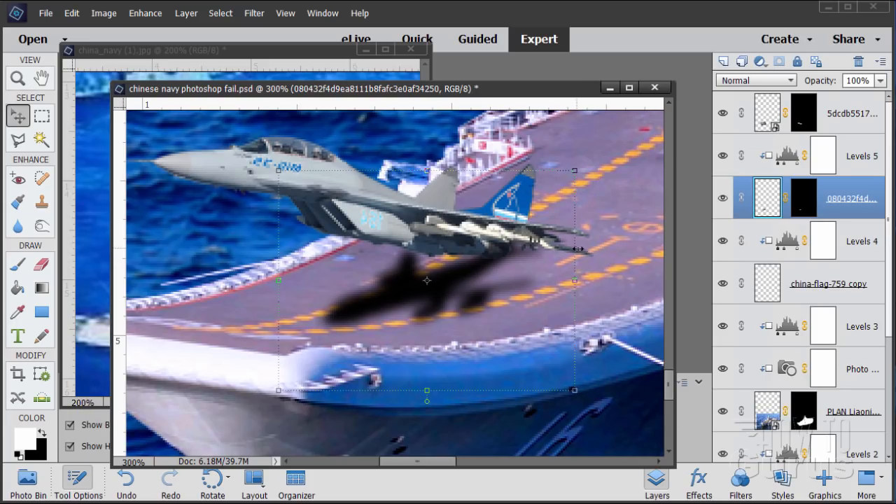
Step: Set the blurred shadow layer's opacity to 85% and show the composite at actual pixels
left_click(881, 80)
mouse_move(881, 98)
left_mouse_down()
mouse_move(860, 97)
mouse_move(869, 97)
left_mouse_up()
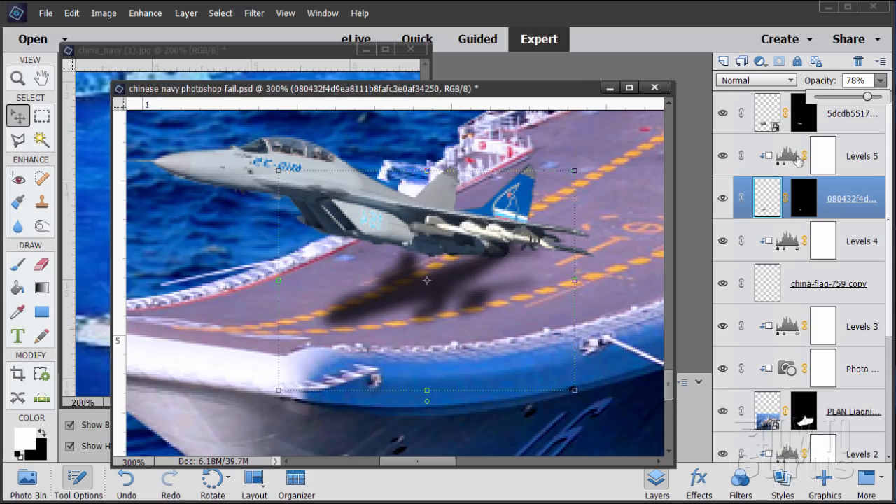
left_click_drag(868, 97, 873, 97)
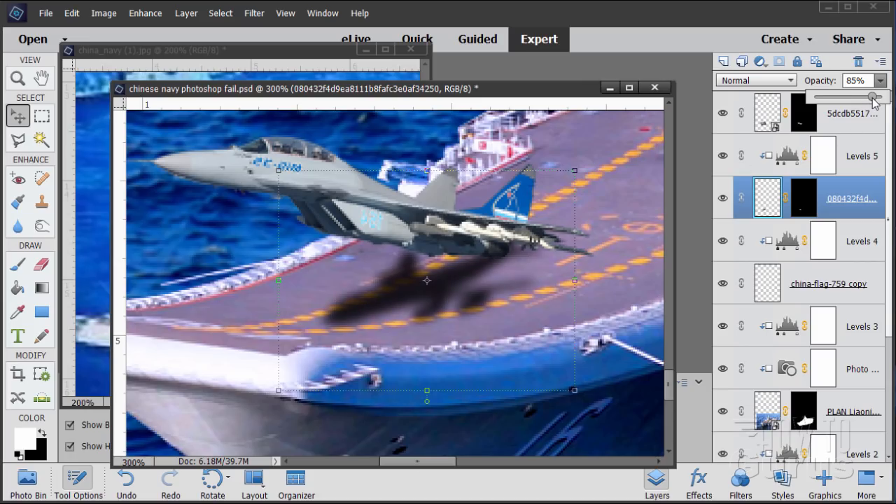
left_click_drag(517, 92, 484, 82)
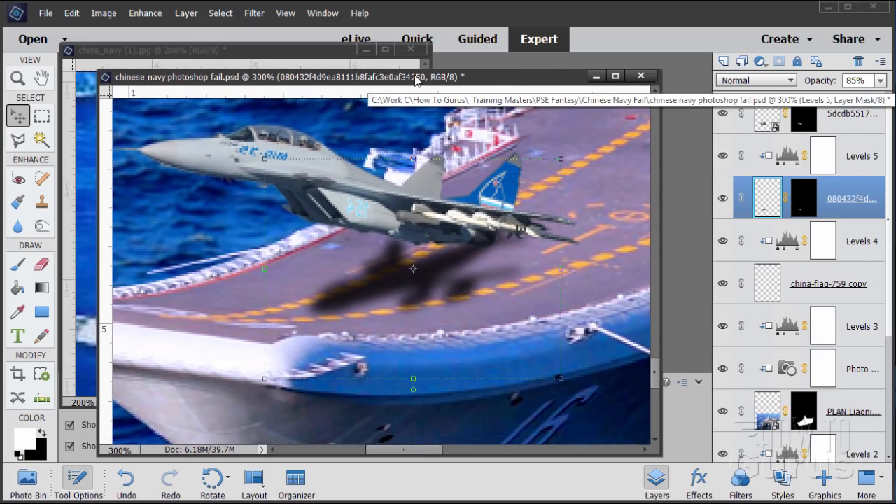
left_click(286, 13)
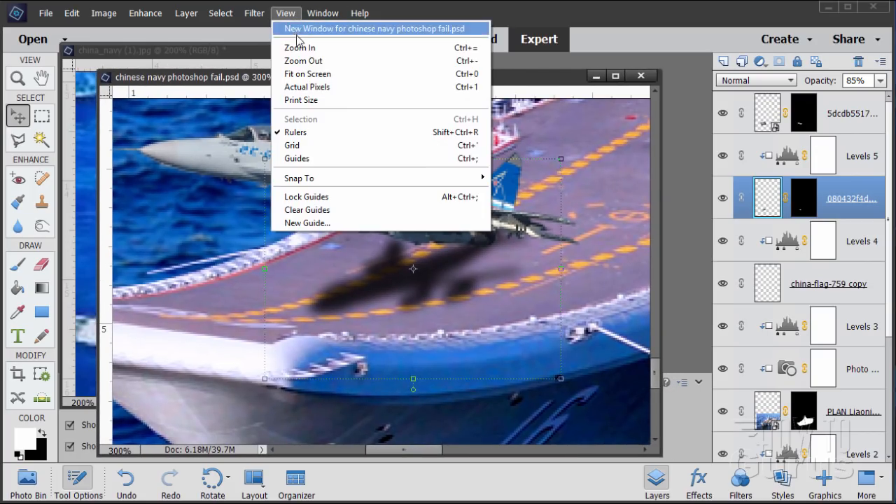
left_click(305, 86)
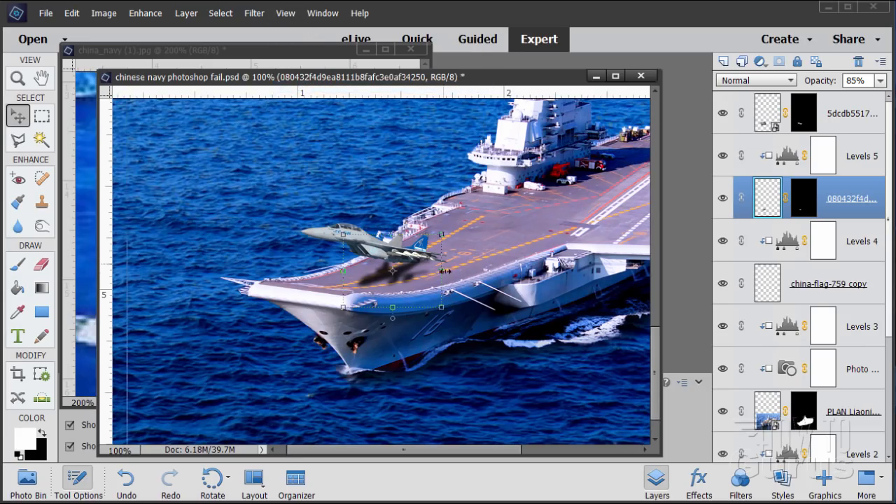
Step: Show the whole composite in a small window to the side of the reference poster and select its Background layer
left_click(287, 14)
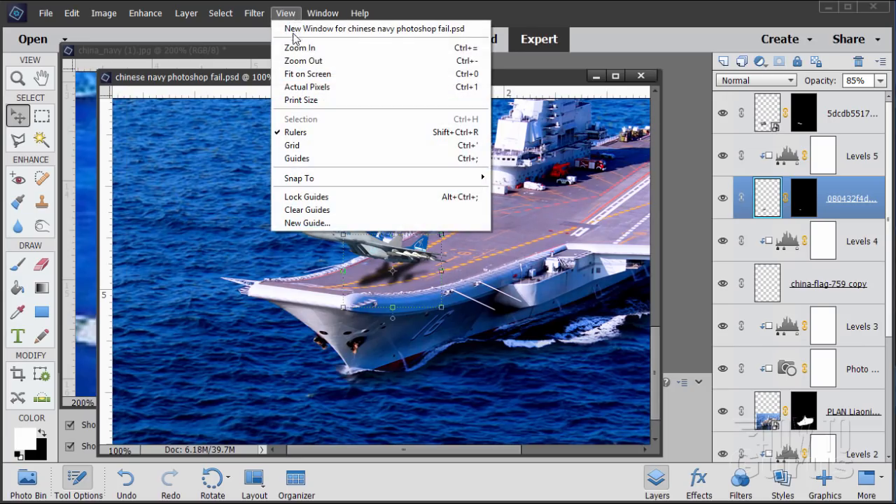
left_click(293, 30)
left_click_drag(236, 71, 579, 83)
left_click(833, 405)
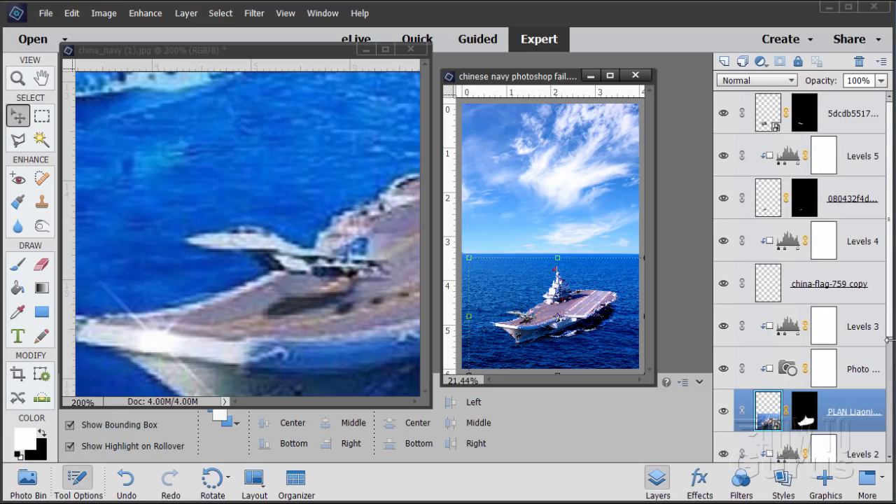
scroll(889, 331, "down", 5)
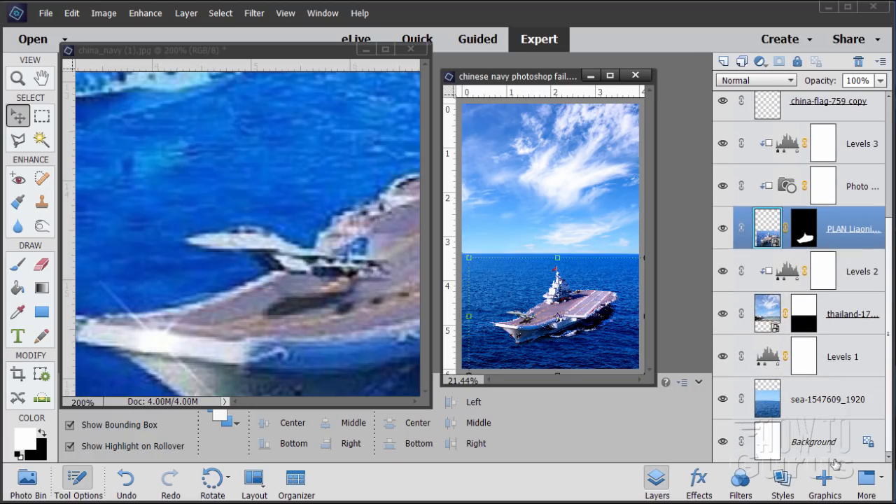
left_click(834, 459)
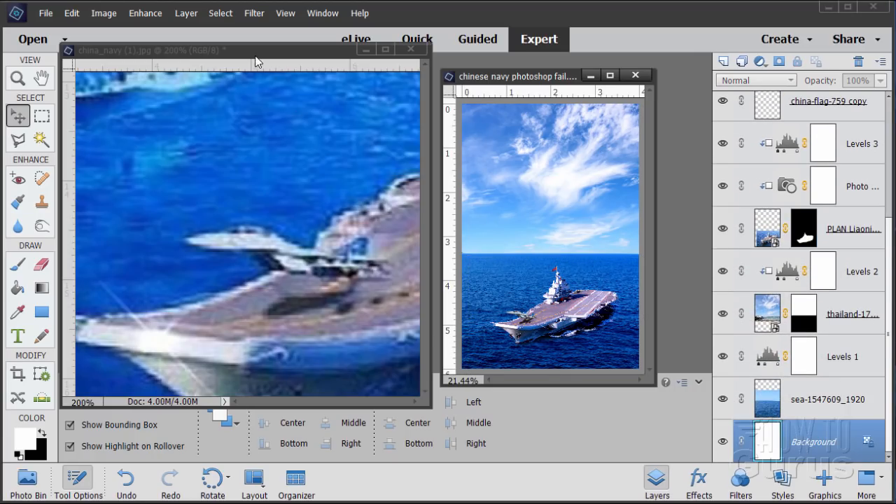
Step: Fit the china_navy (1).jpg reference on screen and place its window beside the composite for comparison
left_click(255, 62)
left_click(286, 12)
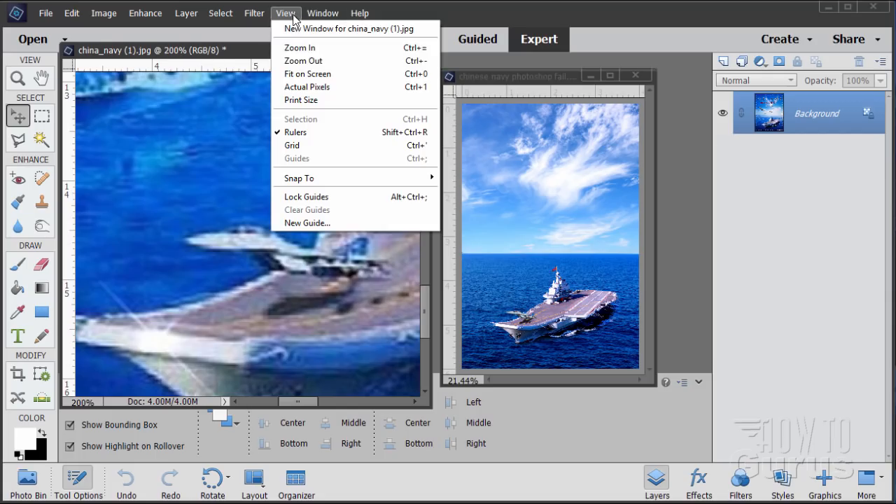
left_click(293, 74)
left_click_drag(187, 66, 210, 77)
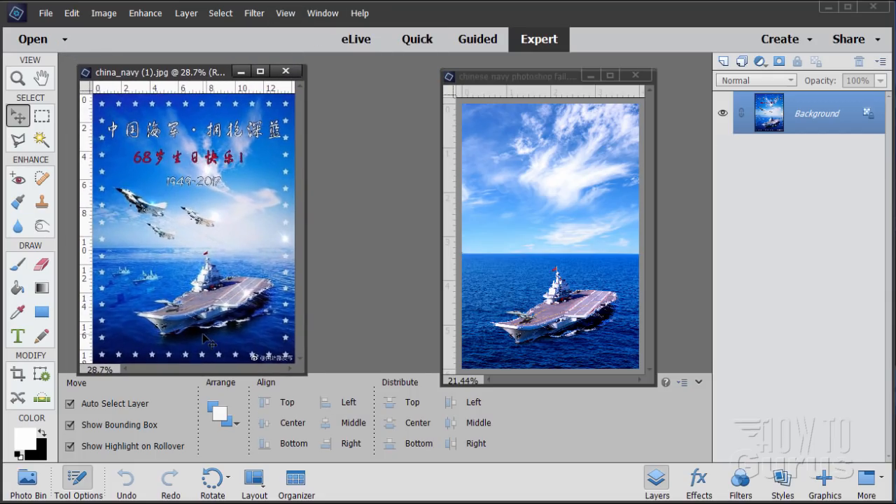